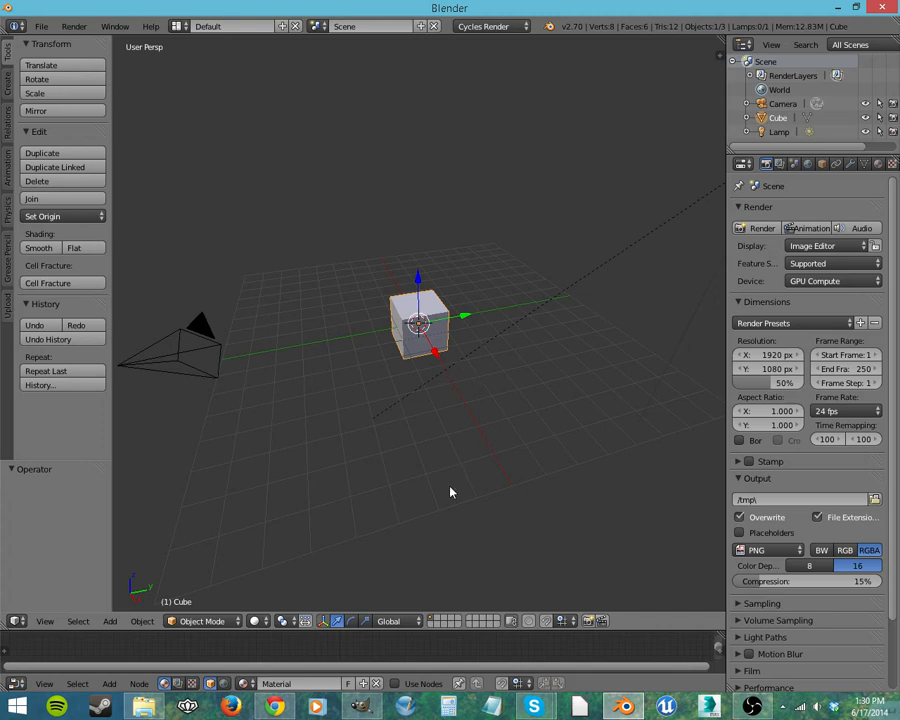
# Step: Change the node editor area below the 3D view to the Timeline editor
pyautogui.scroll(1, 428, 457)
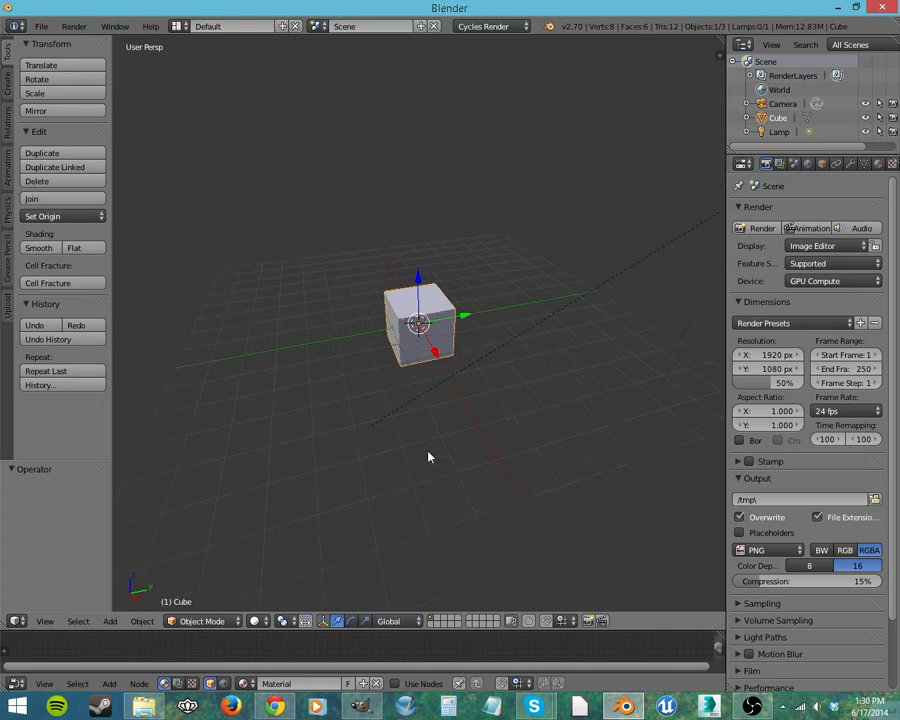
pyautogui.click(16, 683)
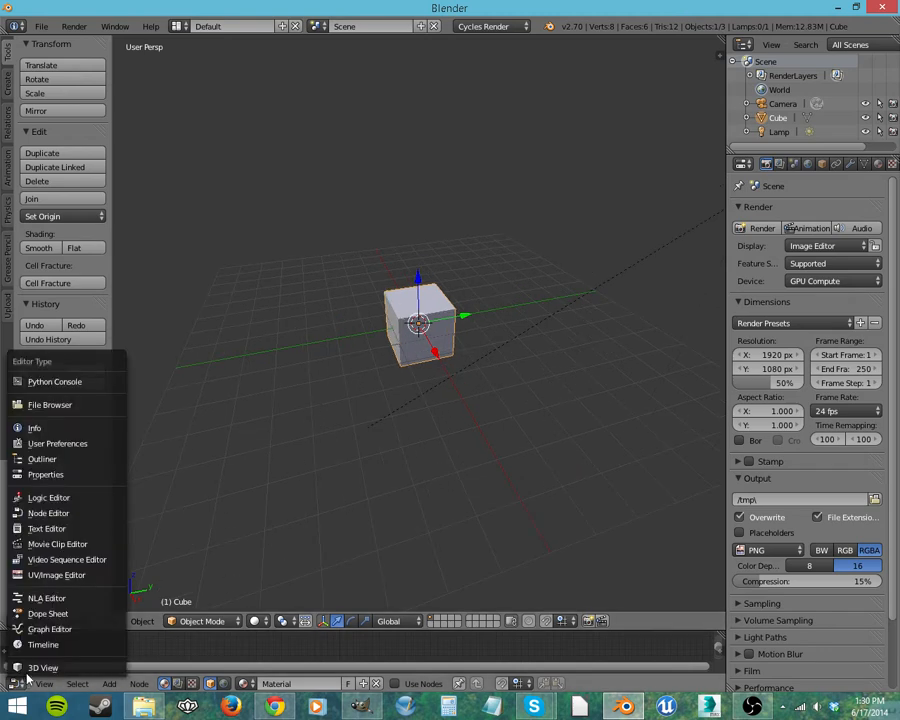
pyautogui.click(45, 651)
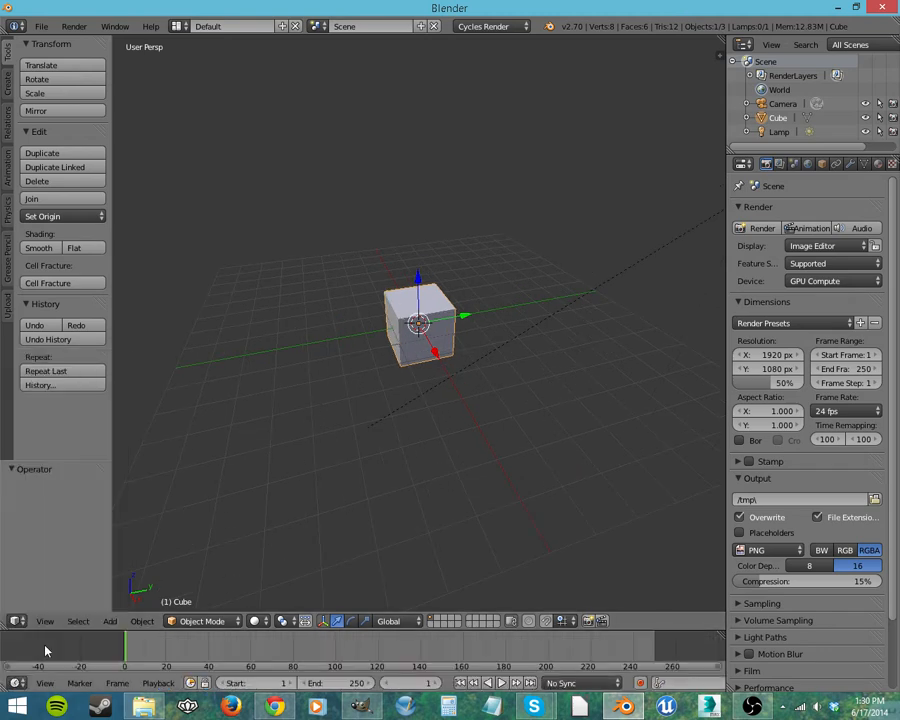
# Step: Play the timeline briefly, stop it, and return to the first frame
pyautogui.click(502, 683)
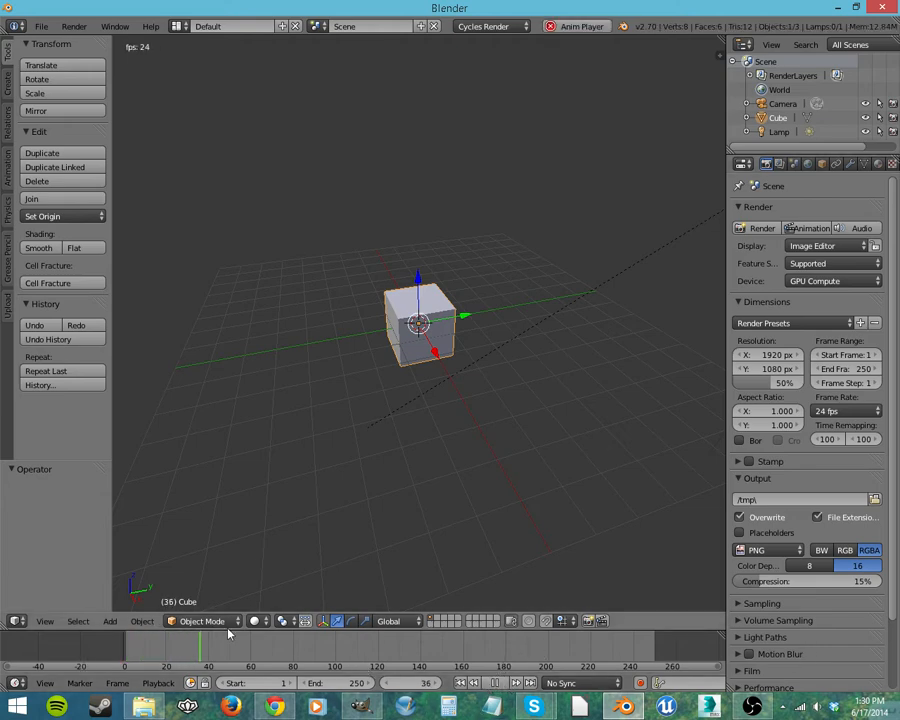
pyautogui.click(495, 683)
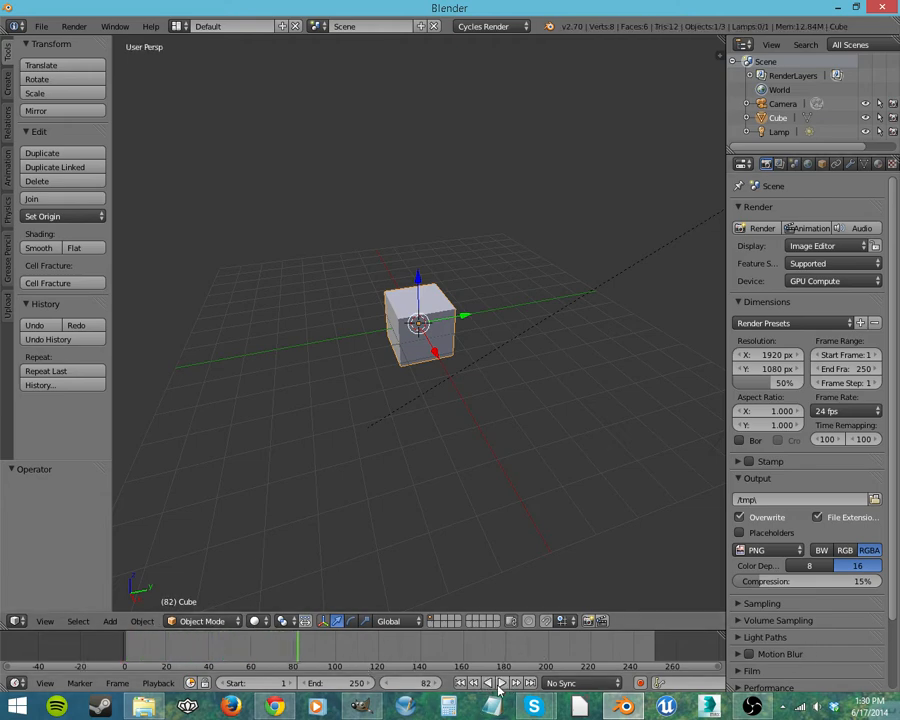
pyautogui.click(461, 683)
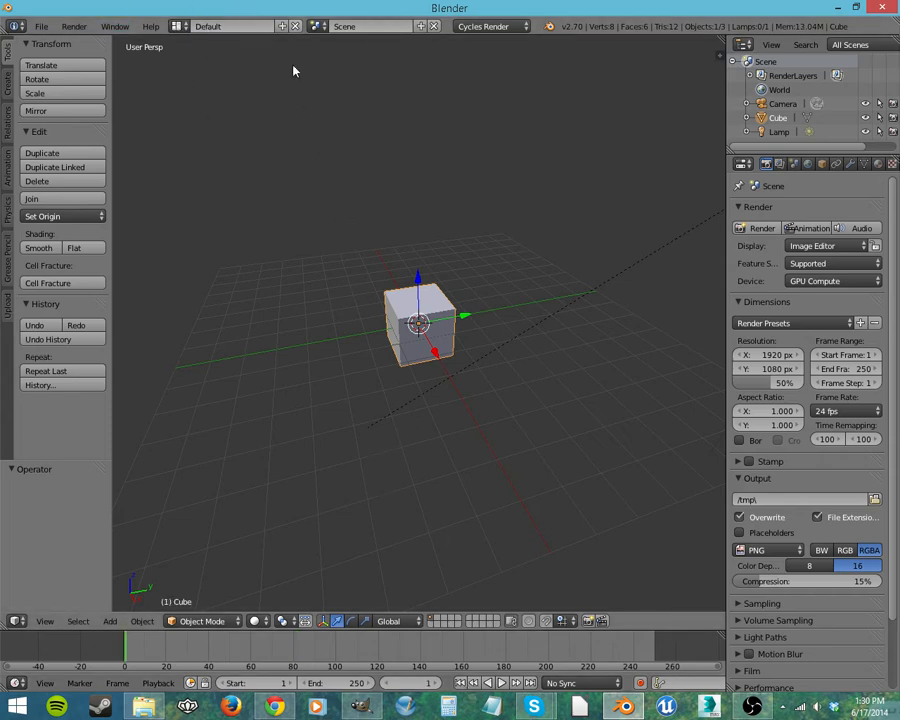
# Step: Switch the screen layout to Animation, making the timeline slightly shorter and the graph editor taller
pyautogui.click(176, 26)
pyautogui.click(198, 62)
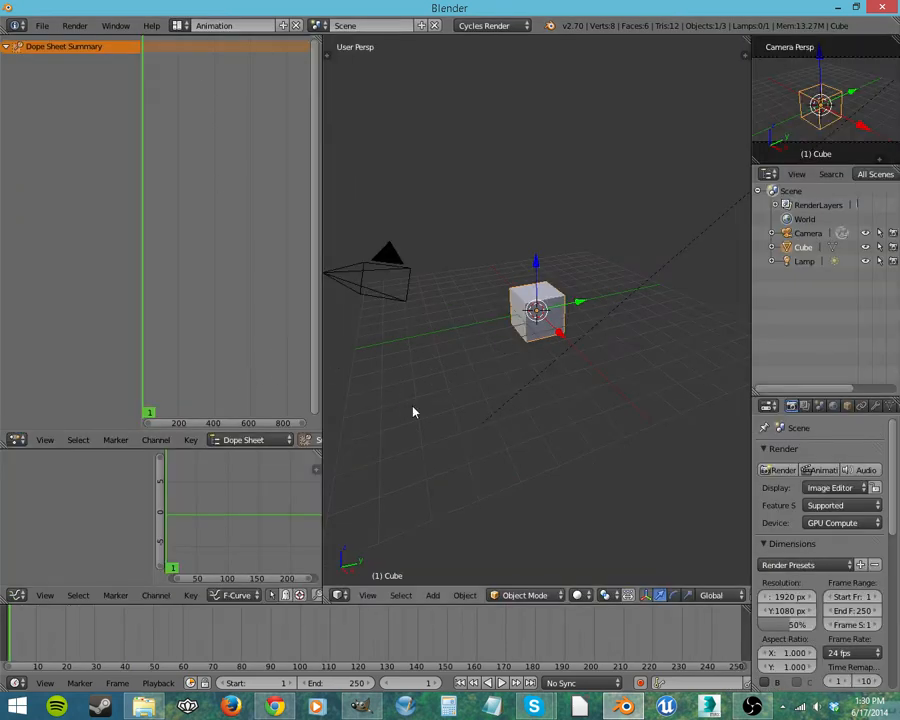
pyautogui.moveTo(394, 348); pyautogui.dragTo(530, 392, button='middle')
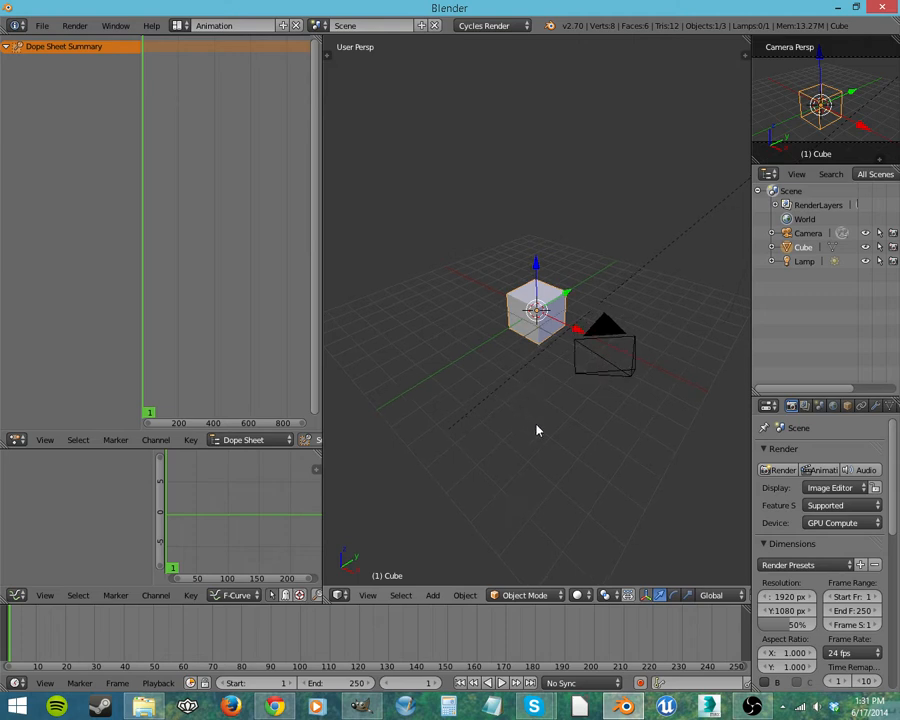
pyautogui.moveTo(441, 599); pyautogui.dragTo(444, 615)
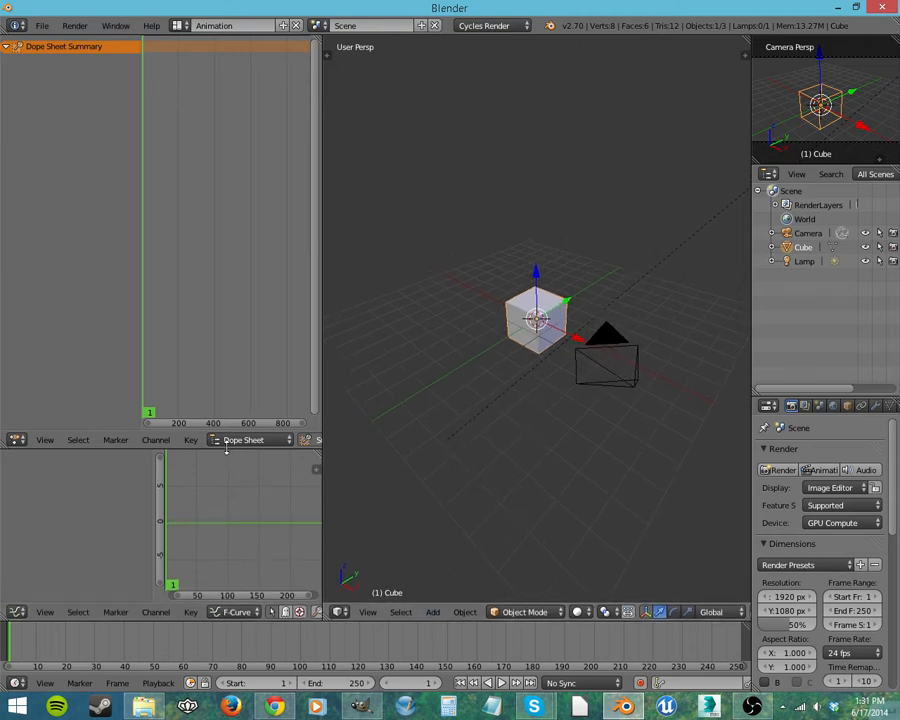
pyautogui.moveTo(231, 449); pyautogui.dragTo(264, 396)
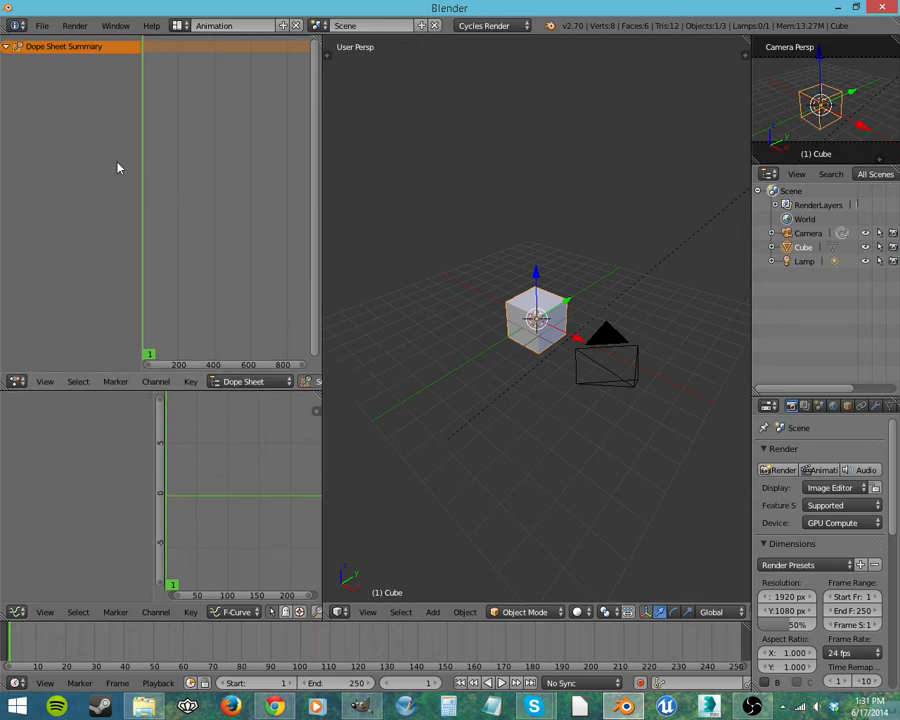
# Step: Move the cube along the negative X axis to the far end of the grid
pyautogui.moveTo(548, 365); pyautogui.dragTo(585, 362, button='middle')
pyautogui.moveTo(587, 327); pyautogui.dragTo(420, 312)
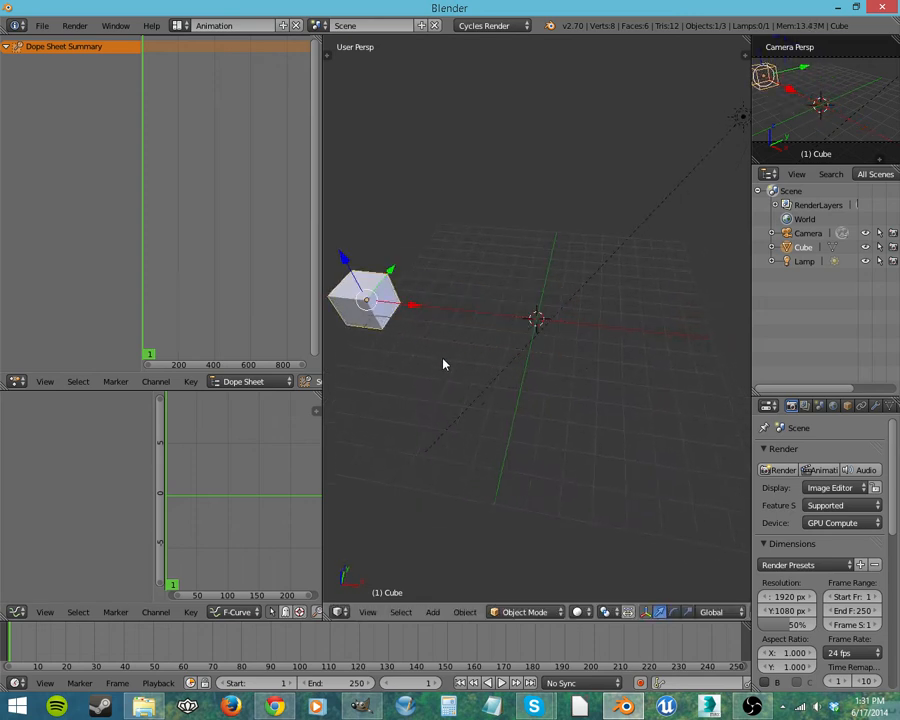
pyautogui.moveTo(442, 362); pyautogui.dragTo(717, 337, button='middle')
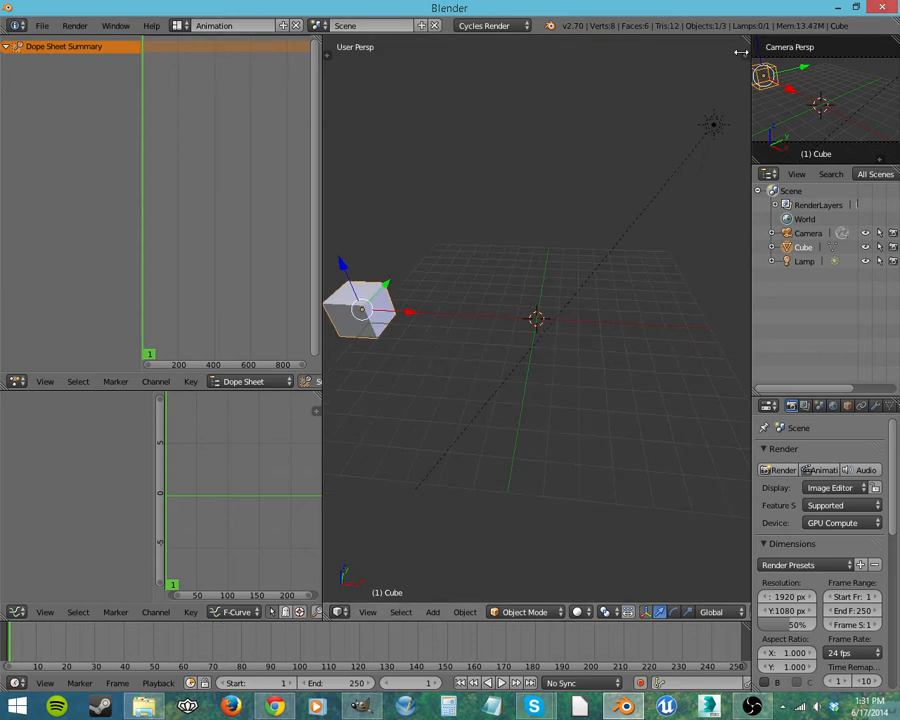
# Step: Start the Screencast Keys display in the 3D view, leaving the properties sidebar hidden
pyautogui.press('n')
pyautogui.scroll(-6, 735, 503)
pyautogui.click(687, 590)
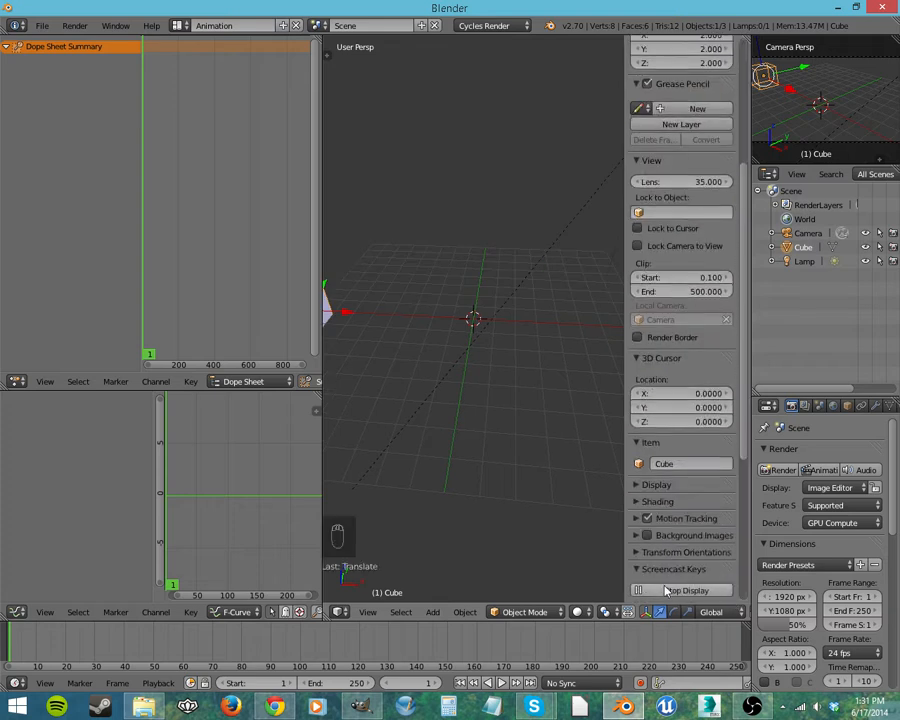
pyautogui.press('n')
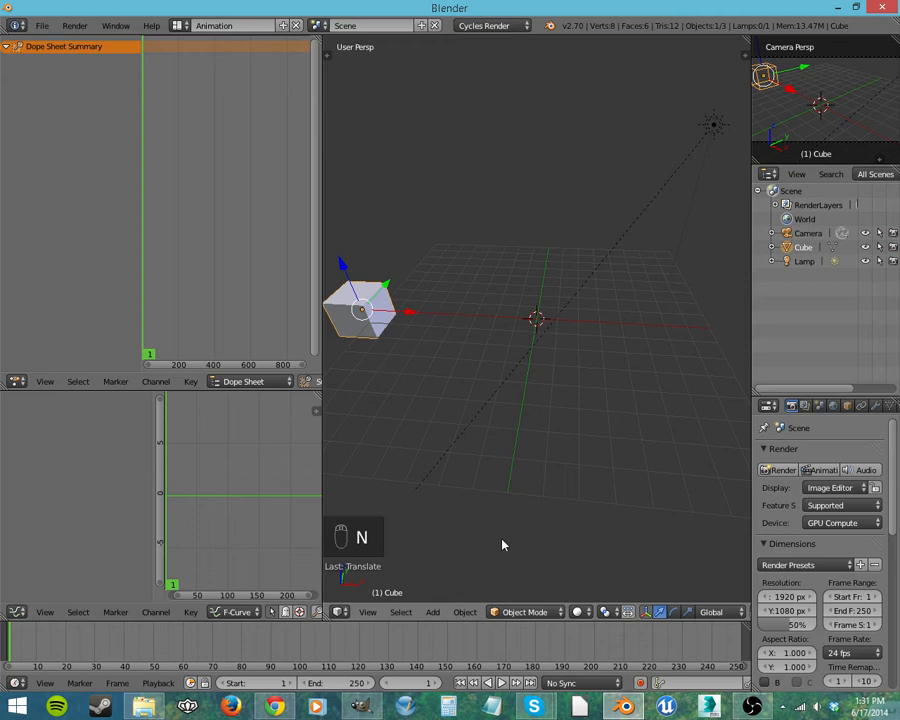
# Step: Insert a LocRotScale keyframe for the cube at frame 1
pyautogui.press('i')
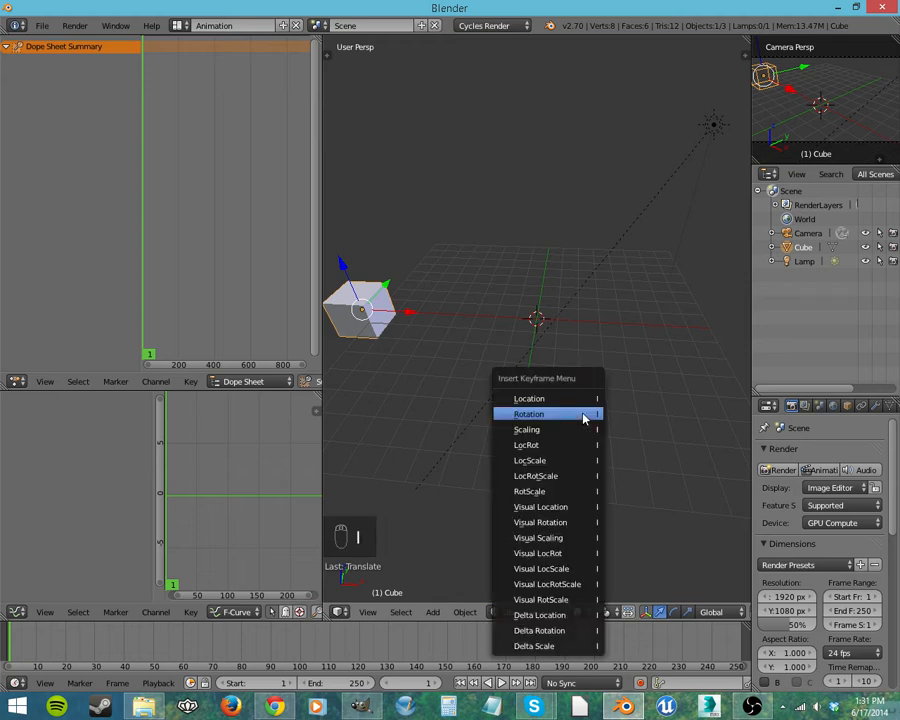
pyautogui.click(565, 477)
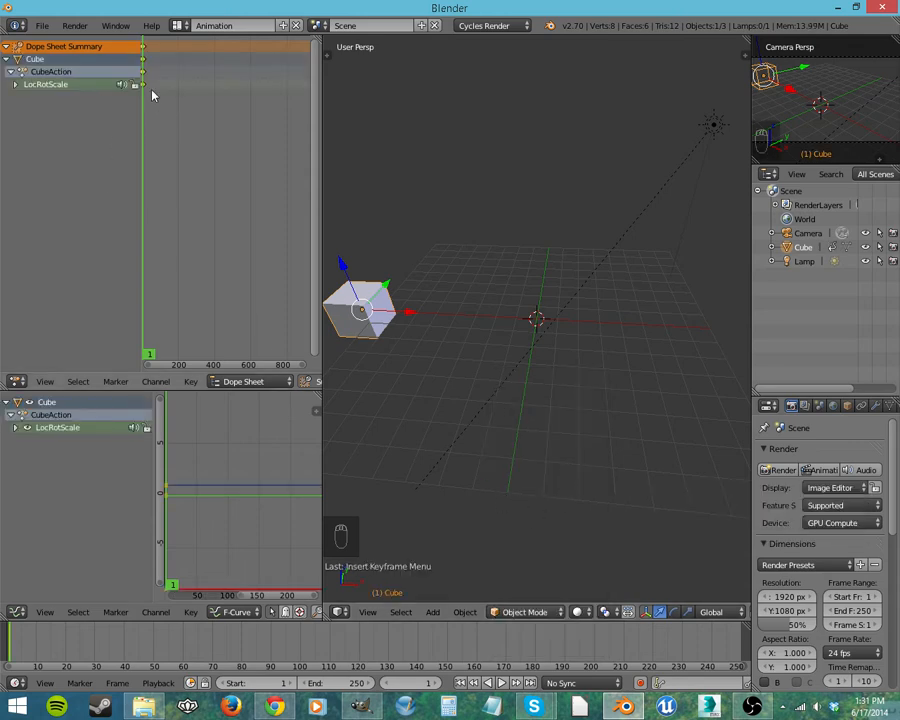
pyautogui.scroll(4, 153, 104)
pyautogui.moveTo(157, 99); pyautogui.dragTo(239, 195, button='middle')
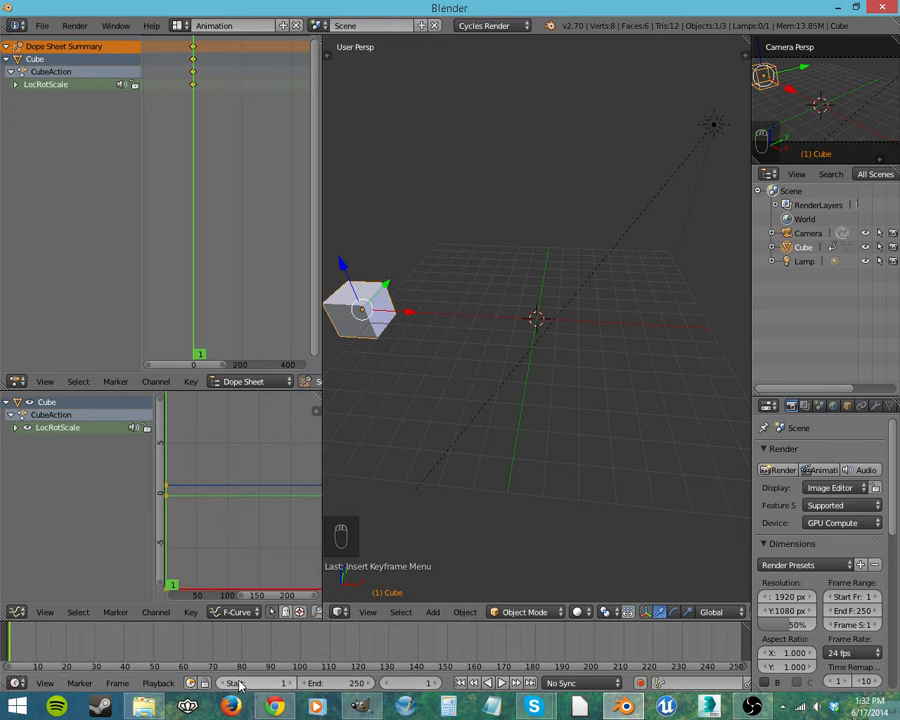
# Step: Set the animation's end frame to 24
pyautogui.click(350, 681)
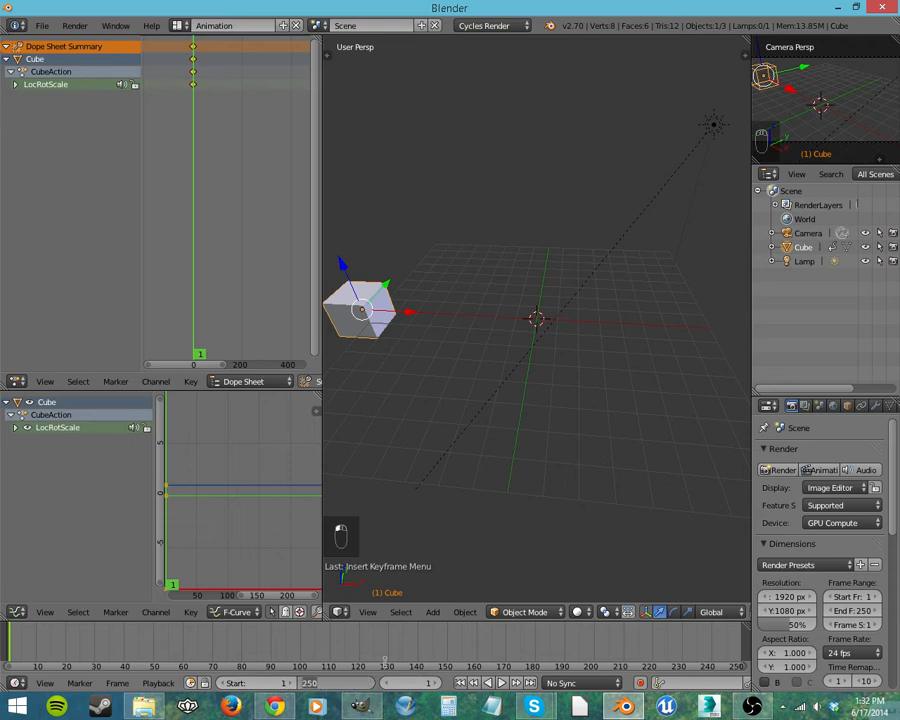
pyautogui.write('24')
pyautogui.press('Return')
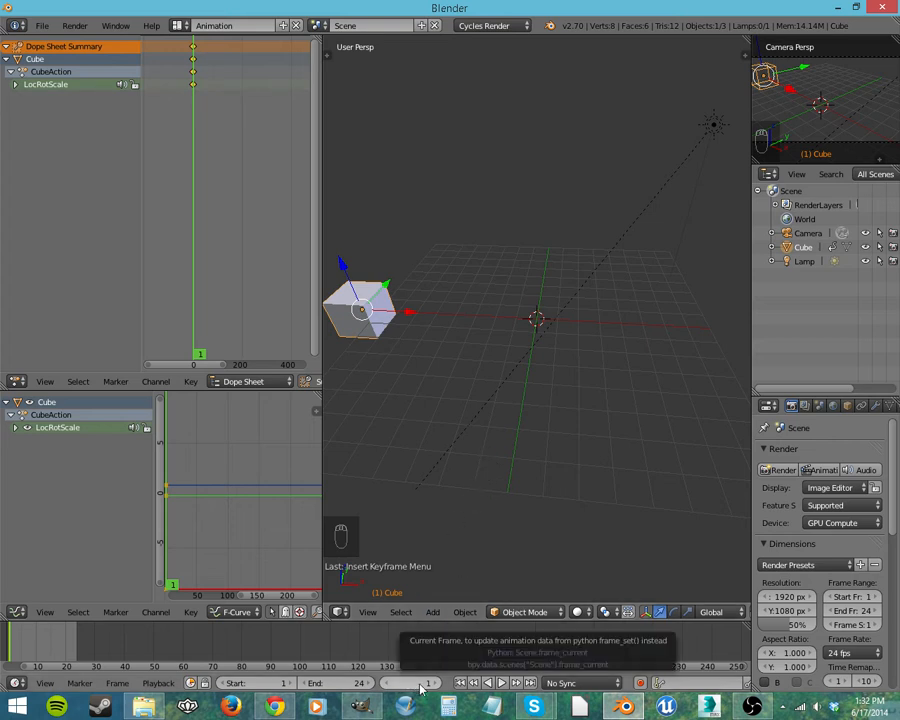
# Step: Scrub the dope sheet briefly, return to the first frame, and play the shortened range before stopping
pyautogui.moveTo(217, 190); pyautogui.dragTo(194, 186)
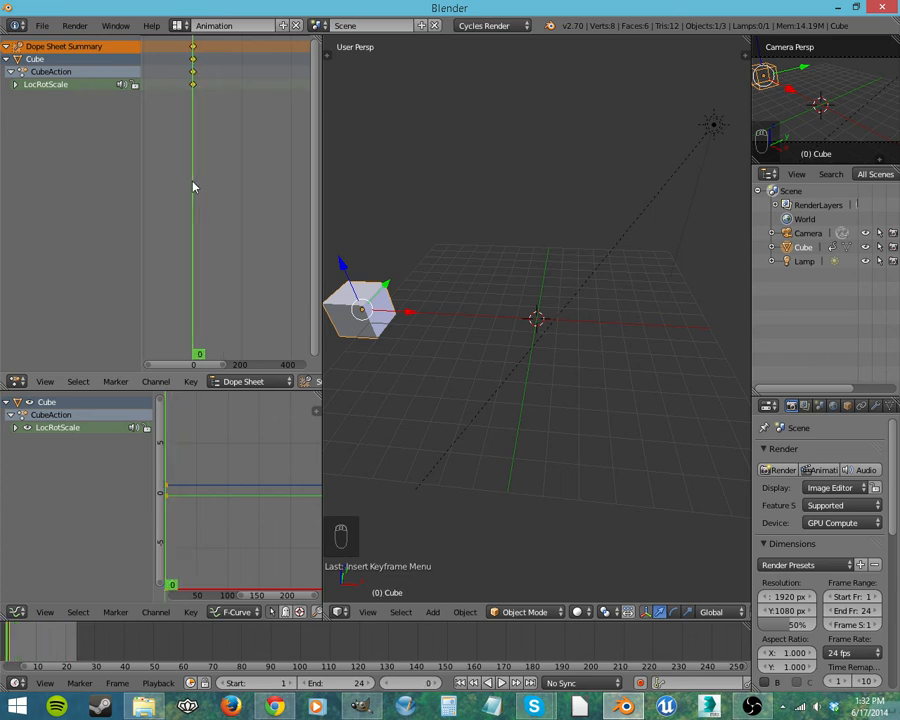
pyautogui.click(459, 683)
pyautogui.click(501, 683)
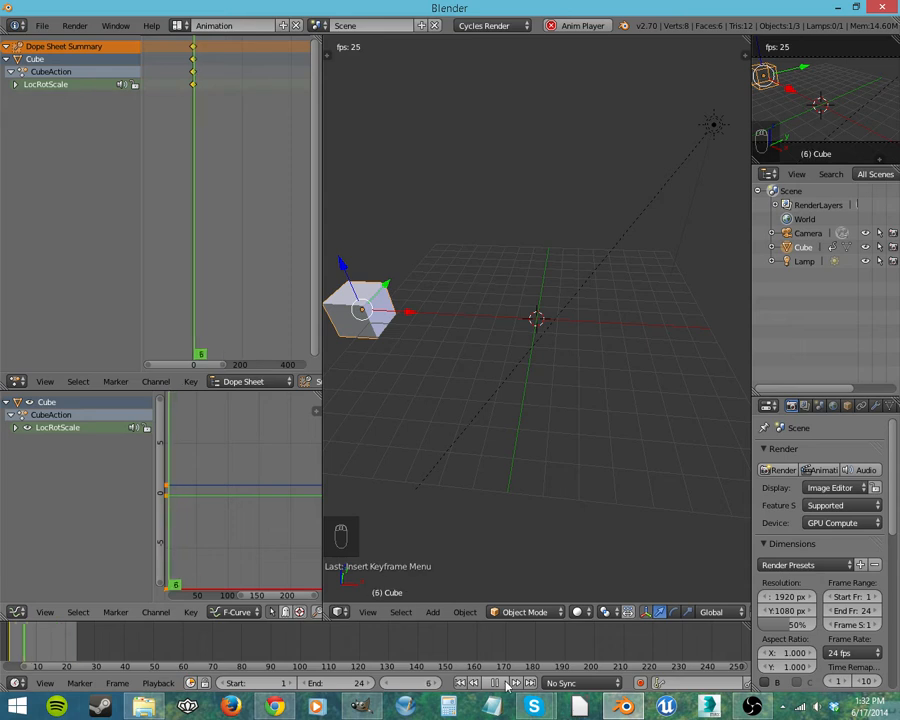
pyautogui.press('Escape')
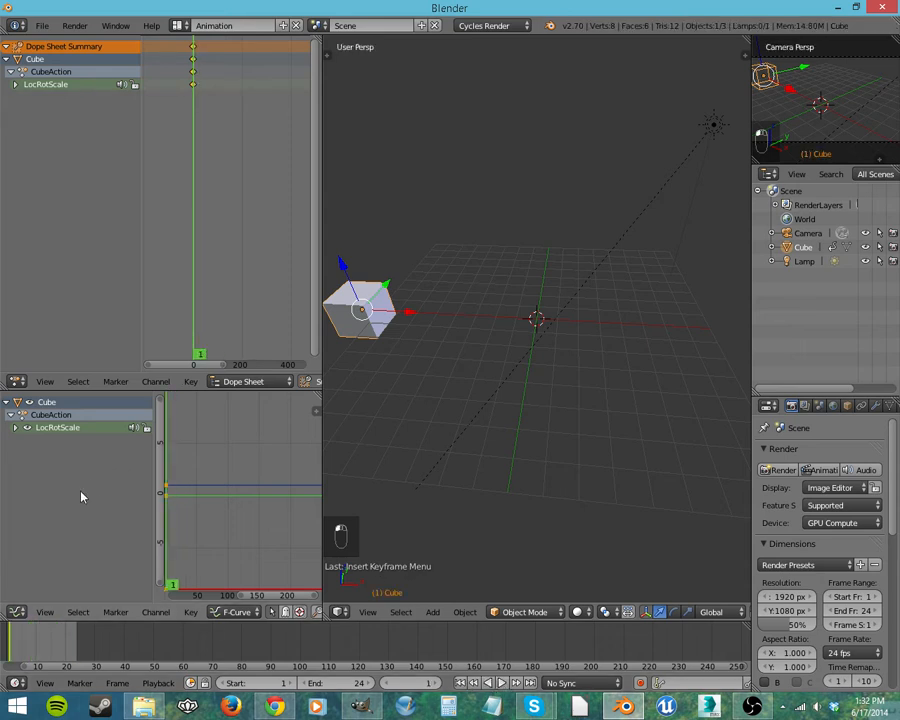
# Step: Examine the cube's individual LocRotScale channels in the dope sheet and graph editor, collapsing each group again
pyautogui.click(16, 85)
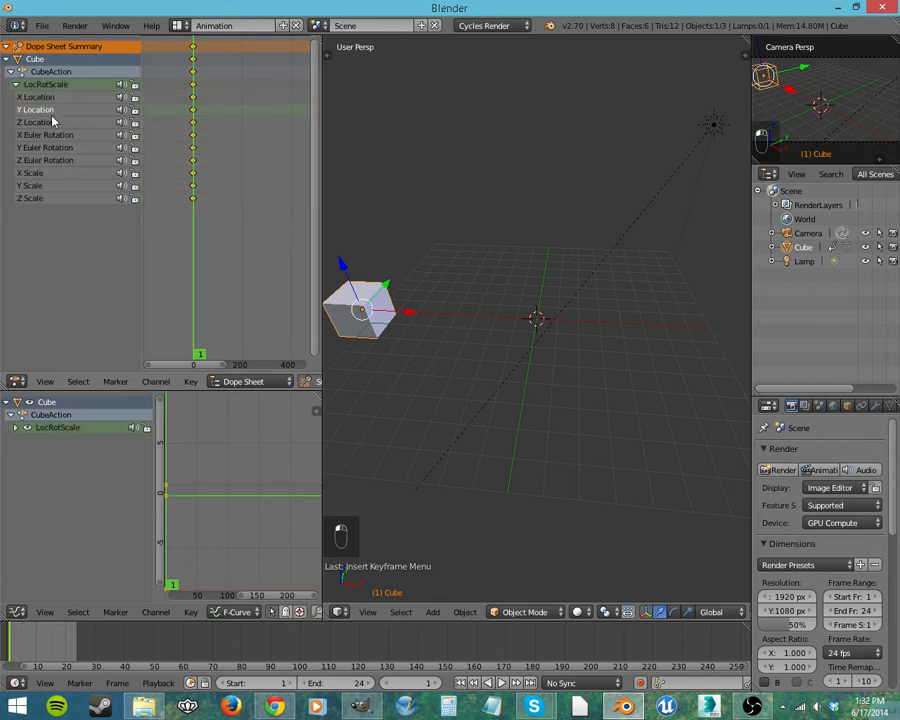
pyautogui.click(50, 176)
pyautogui.click(44, 198)
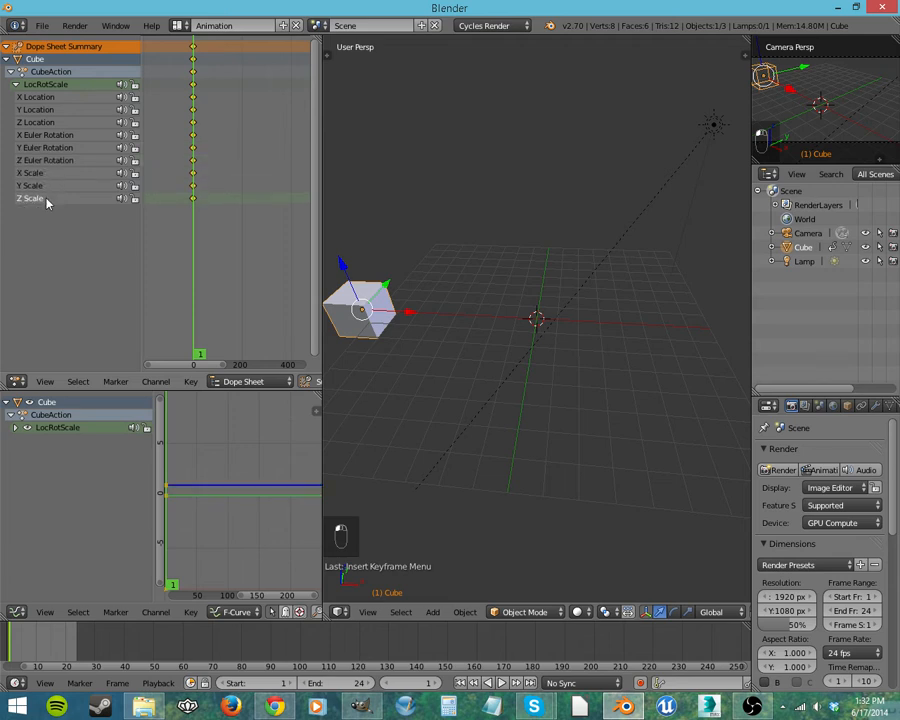
pyautogui.click(15, 84)
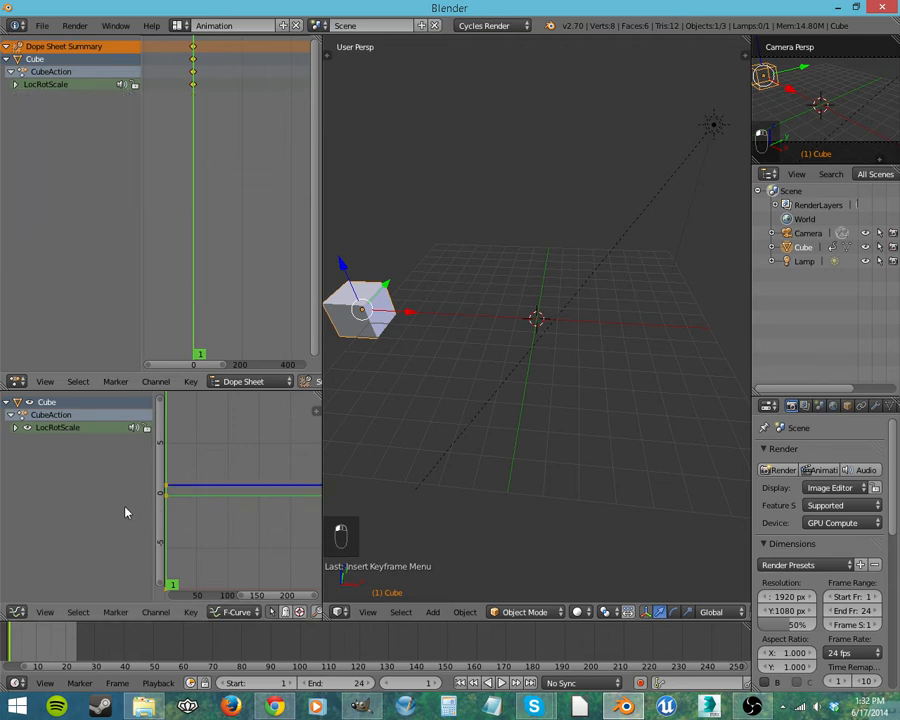
pyautogui.click(15, 427)
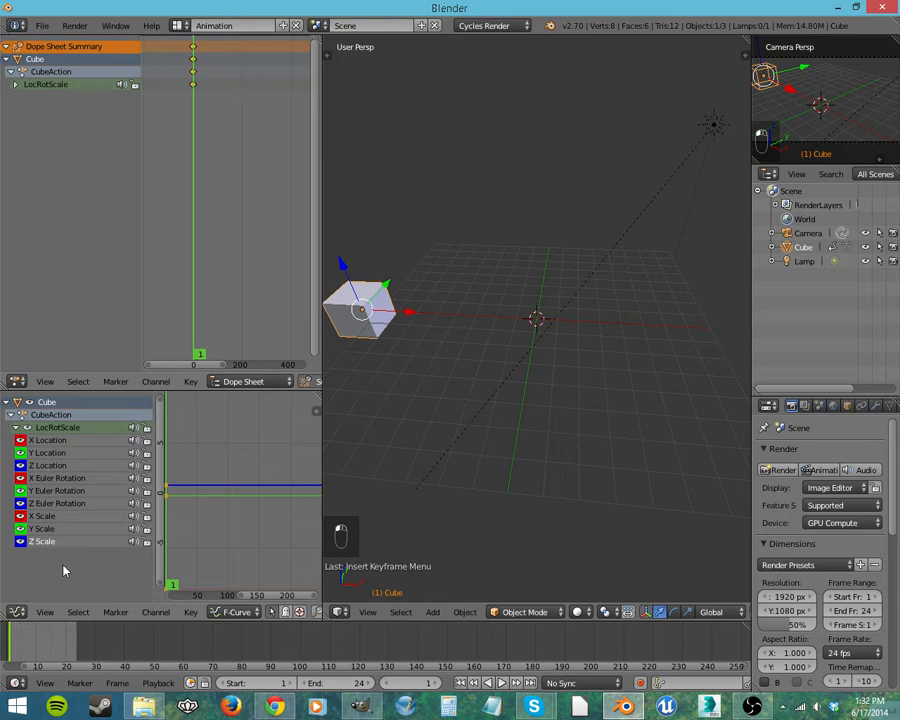
pyautogui.click(15, 427)
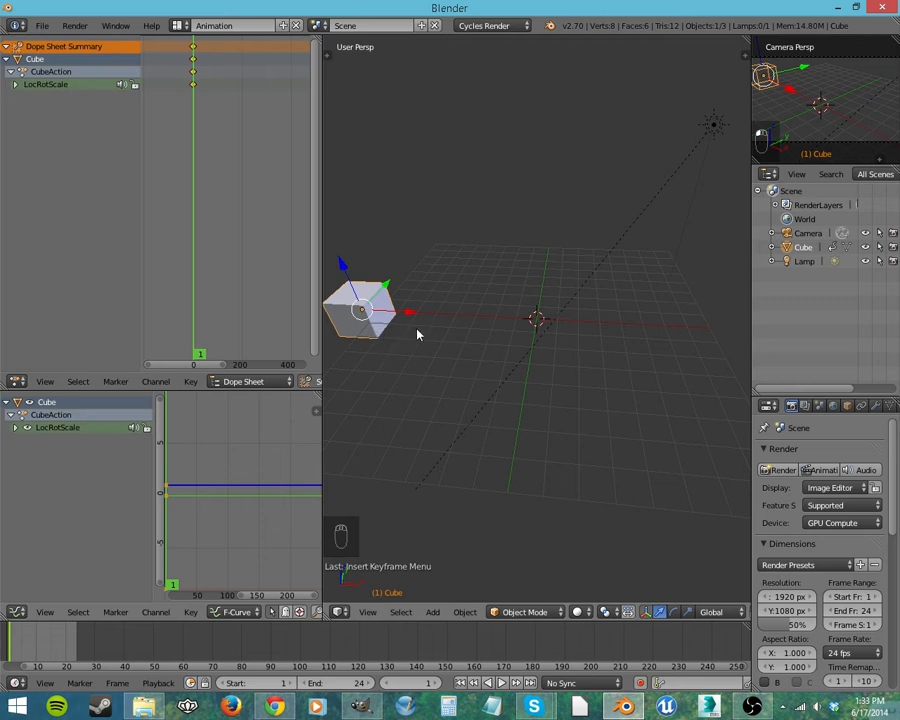
# Step: Go to frame 24 and move the cube along positive X past the grid's centre and upward along Z
pyautogui.hotkey('shift', 'Right')
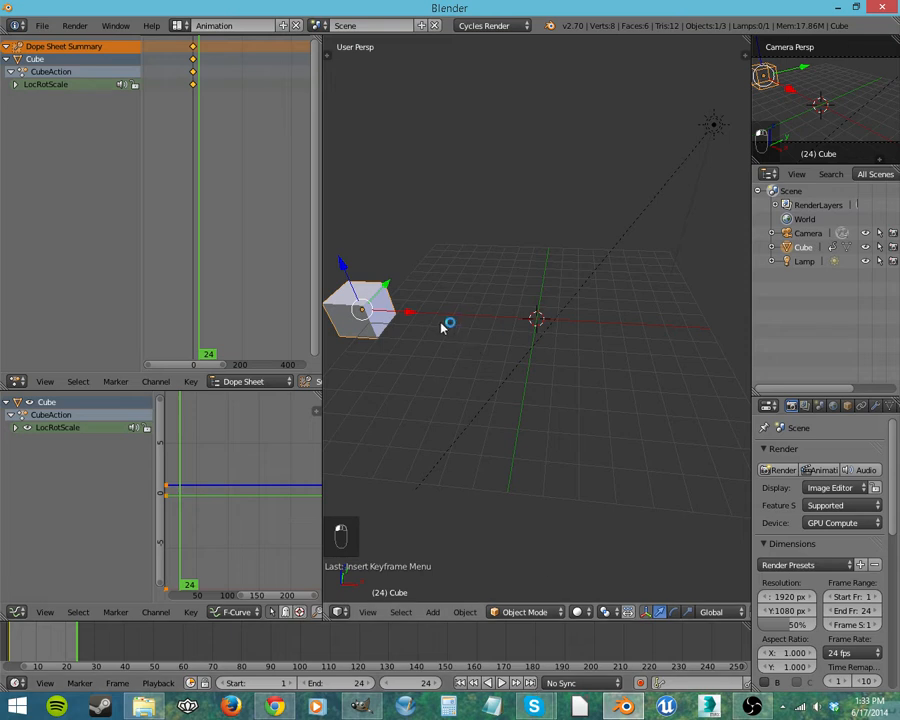
pyautogui.moveTo(410, 314); pyautogui.dragTo(694, 358)
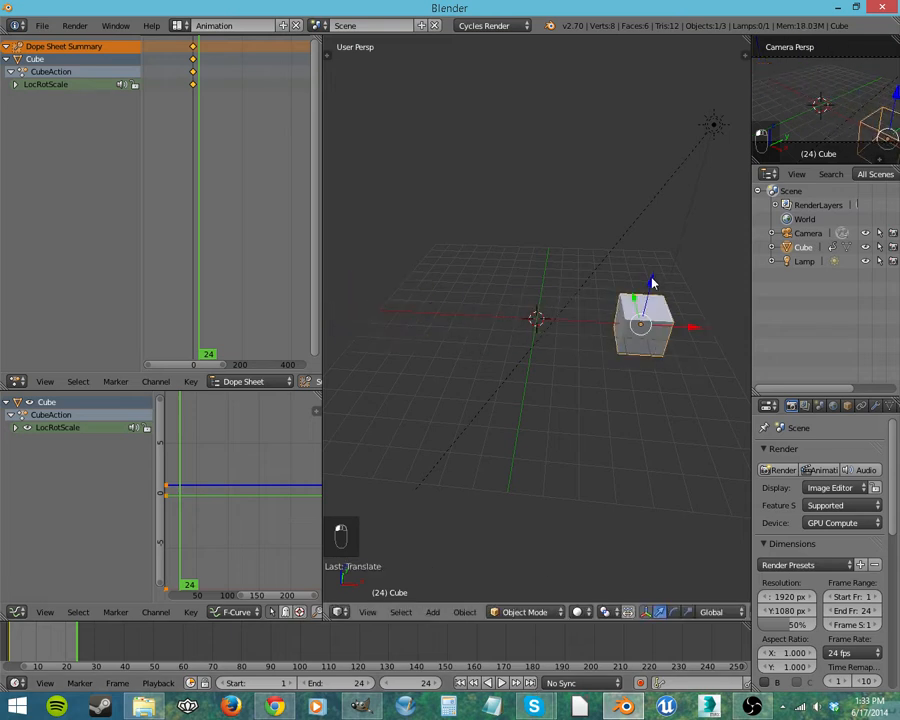
pyautogui.moveTo(652, 280); pyautogui.dragTo(639, 170)
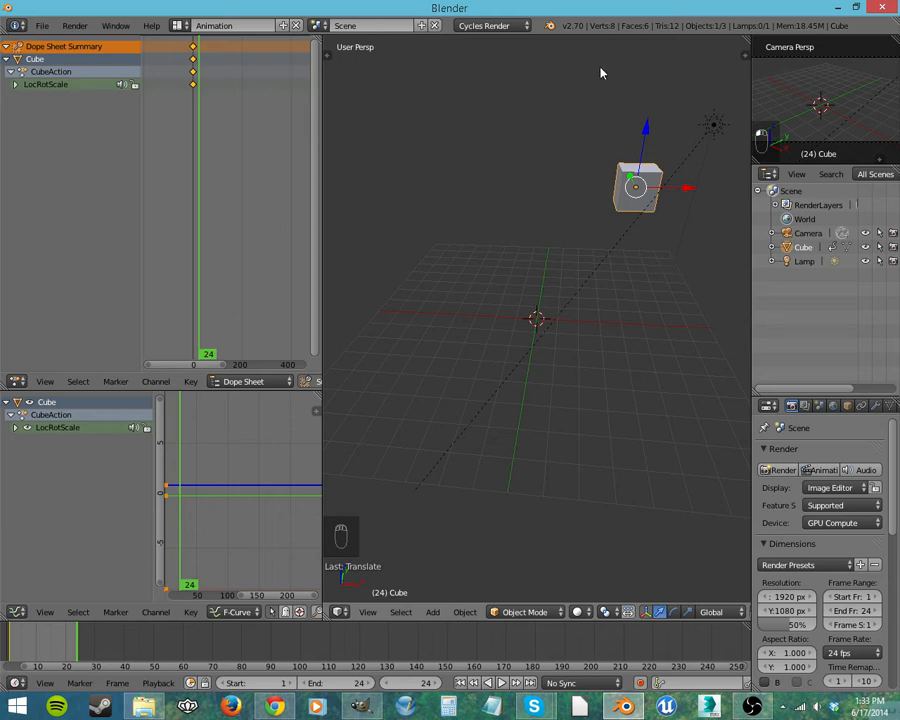
# Step: Rotate the raised cube freely to a tilted angle and scale it up to several times its size
pyautogui.press('r')
pyautogui.click(554, 351)
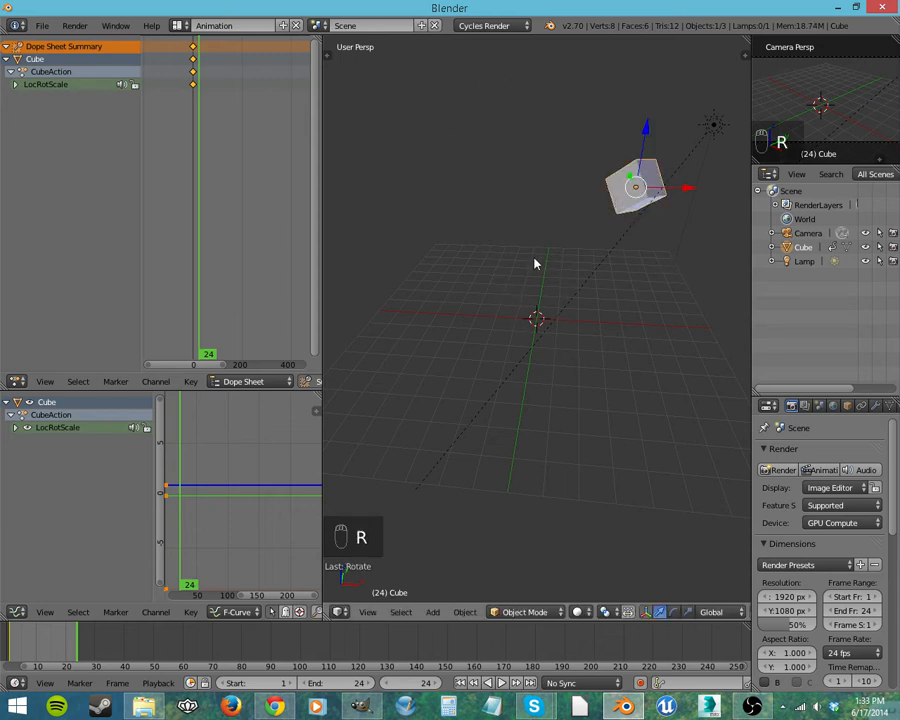
pyautogui.press('s')
pyautogui.click(370, 446)
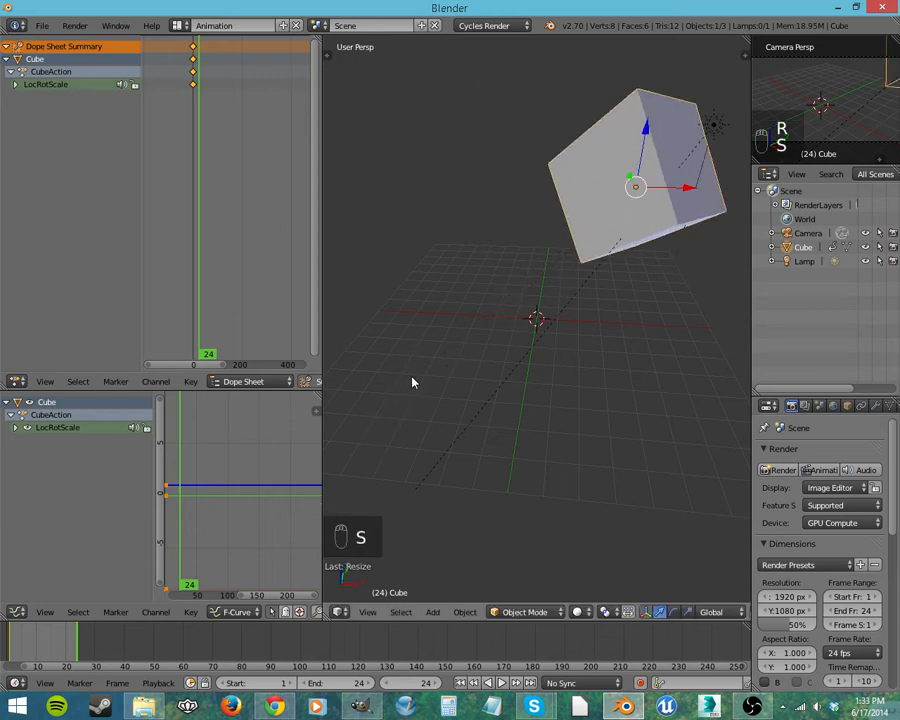
# Step: Insert a LocRotScale keyframe for the moved, rotated and enlarged cube at frame 24
pyautogui.press('i')
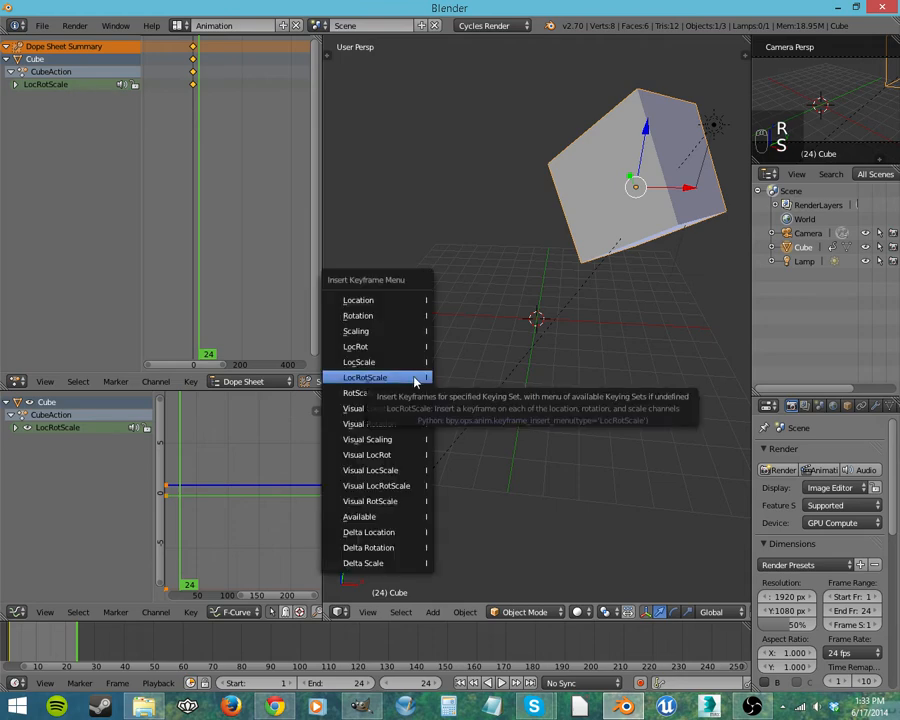
pyautogui.click(413, 380)
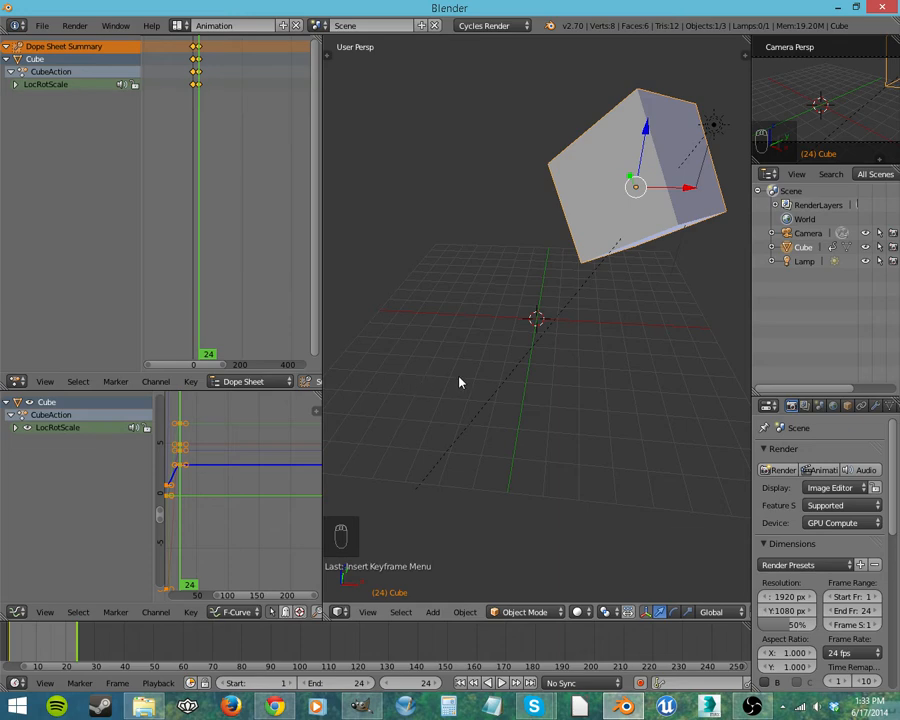
pyautogui.scroll(1, 212, 491)
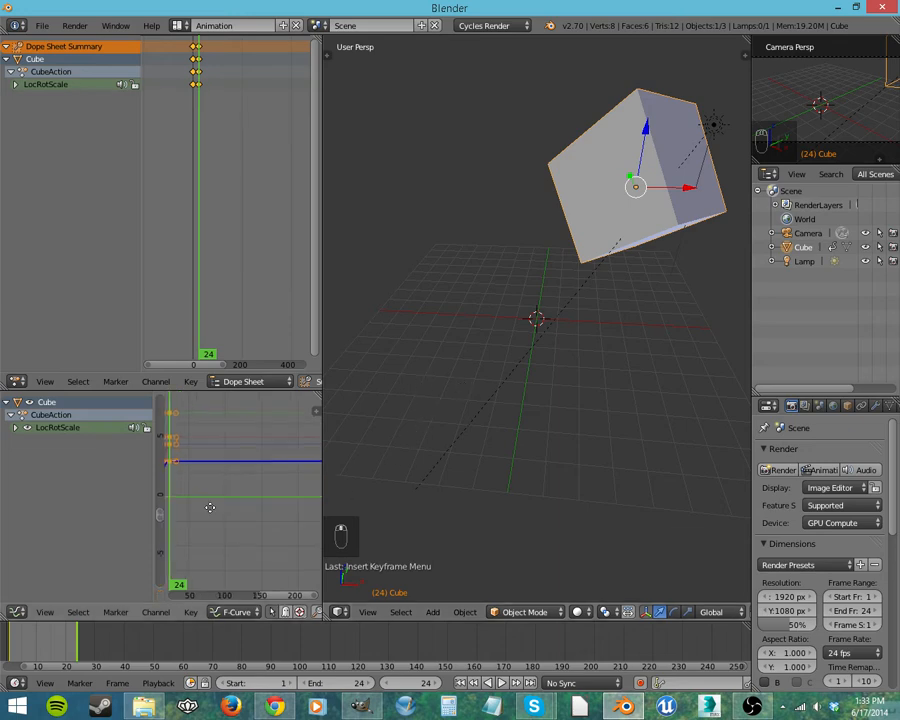
# Step: Maximize the graph editor and examine the cube's Z Location, Z Euler Rotation and Z Scale curves between their two keyframes
pyautogui.moveTo(211, 503); pyautogui.dragTo(267, 501, button='middle')
pyautogui.hotkey('ctrl', 'Up')
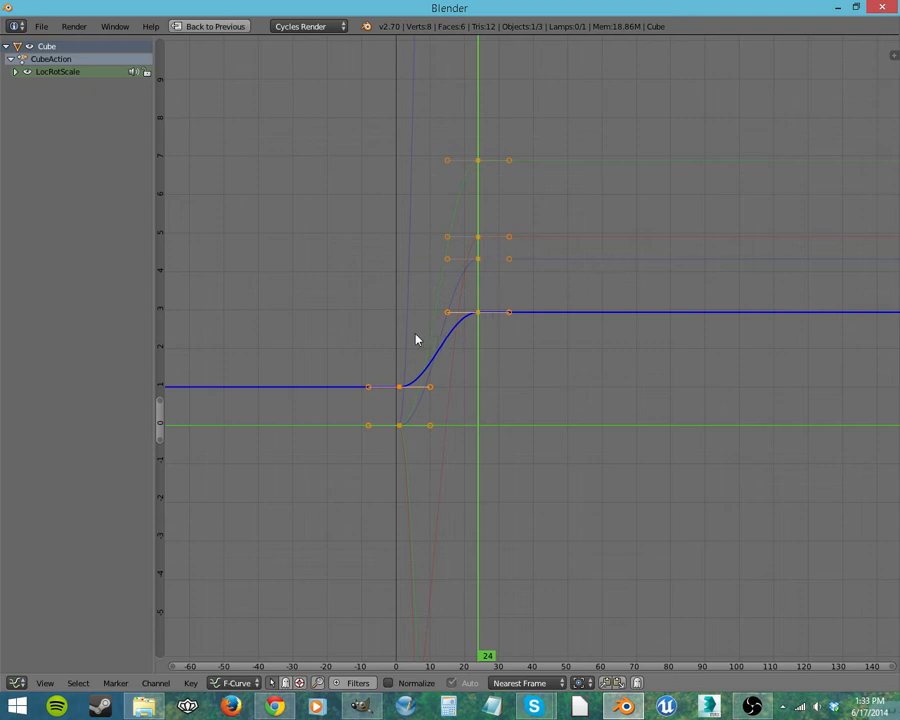
pyautogui.click(413, 292)
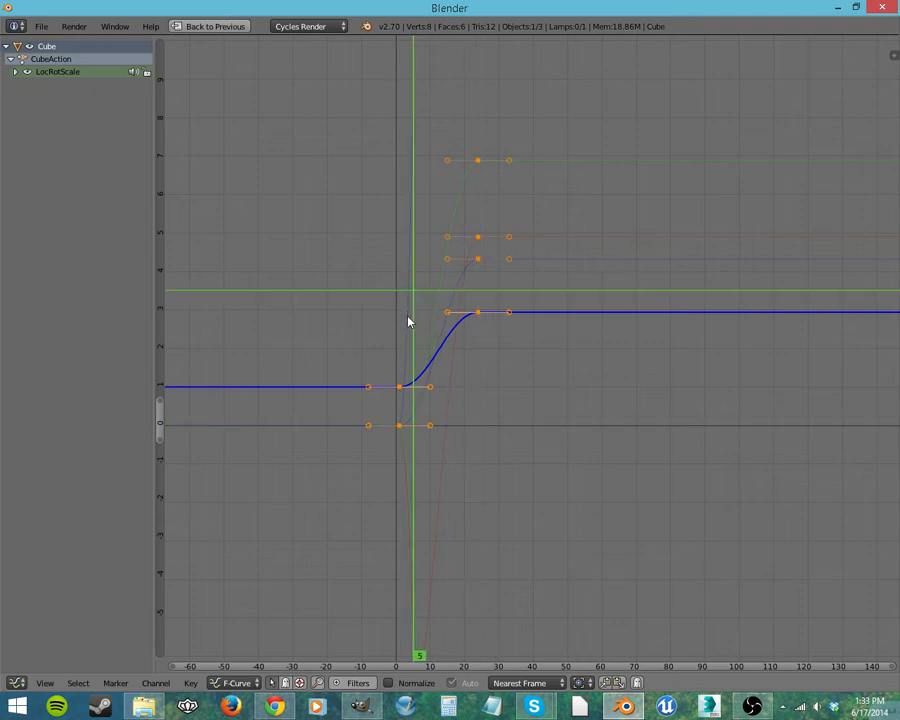
pyautogui.click(15, 72)
pyautogui.click(43, 112)
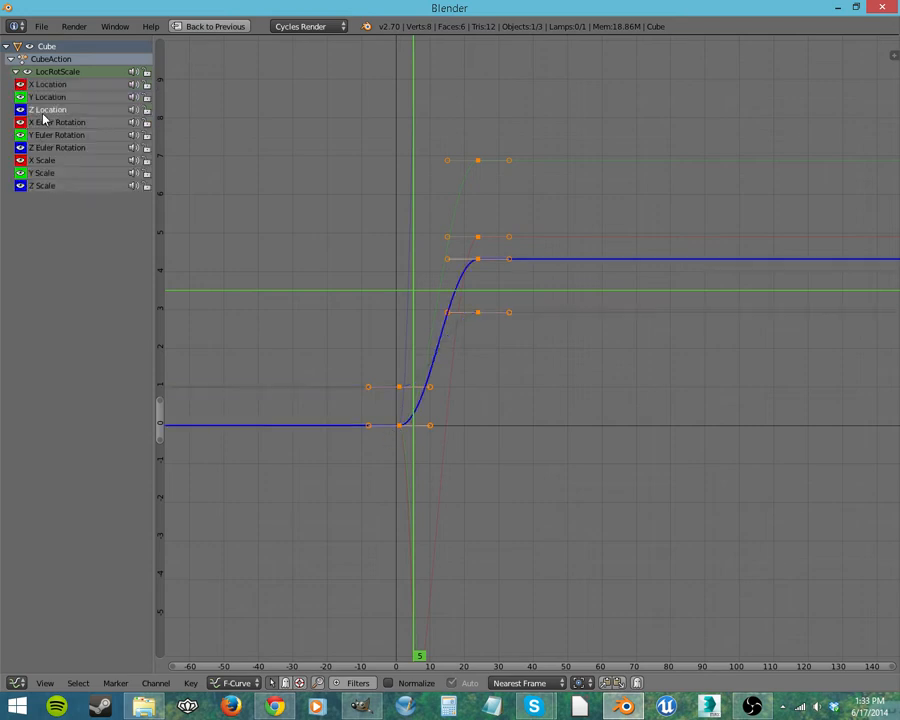
pyautogui.click(62, 147)
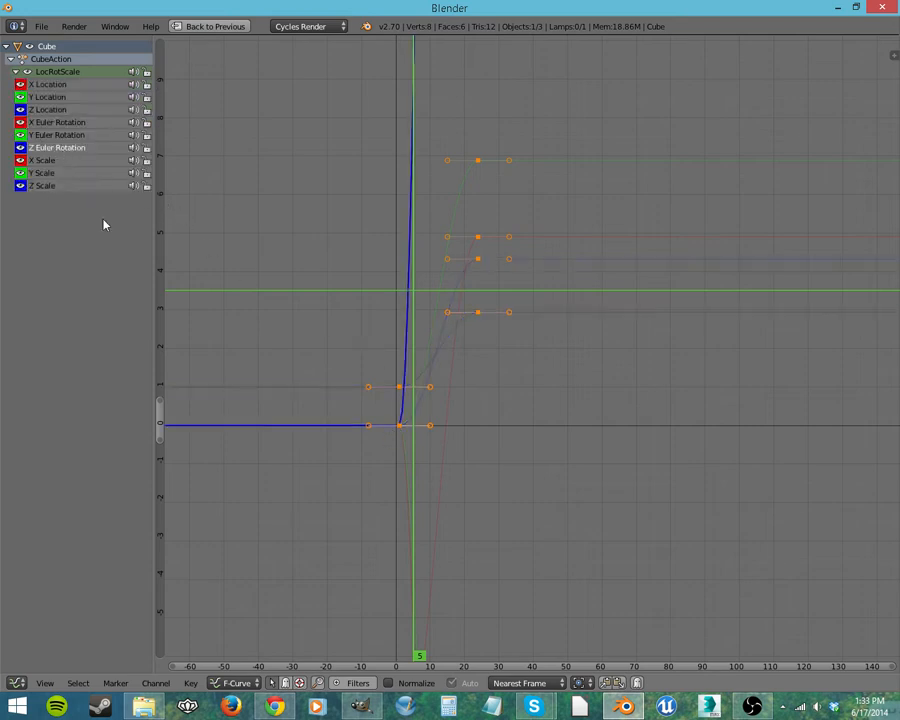
pyautogui.press('Home')
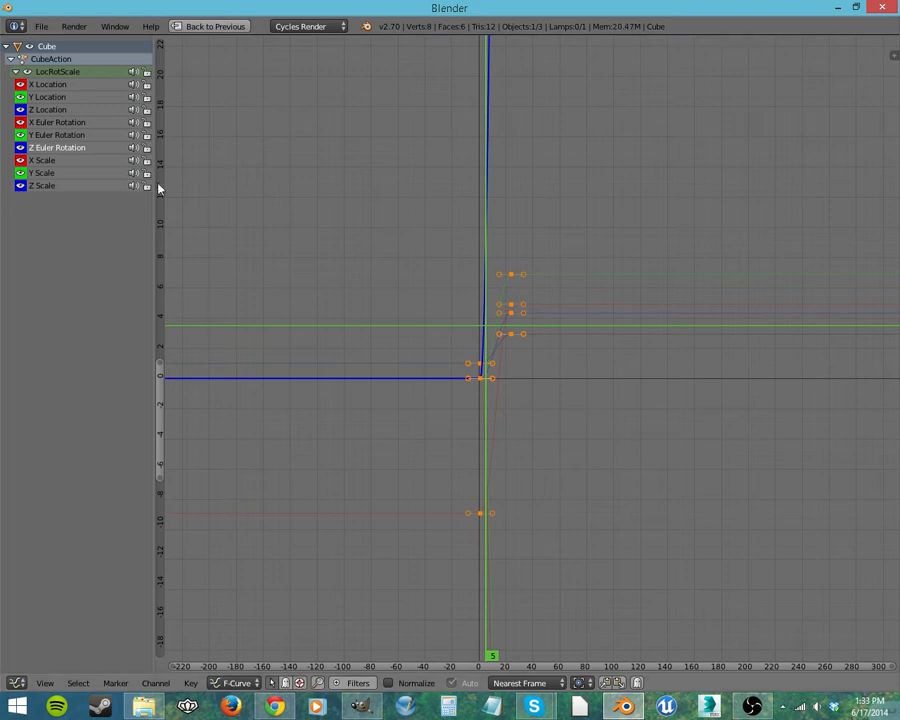
pyautogui.moveTo(388, 171); pyautogui.dragTo(330, 88, button='middle')
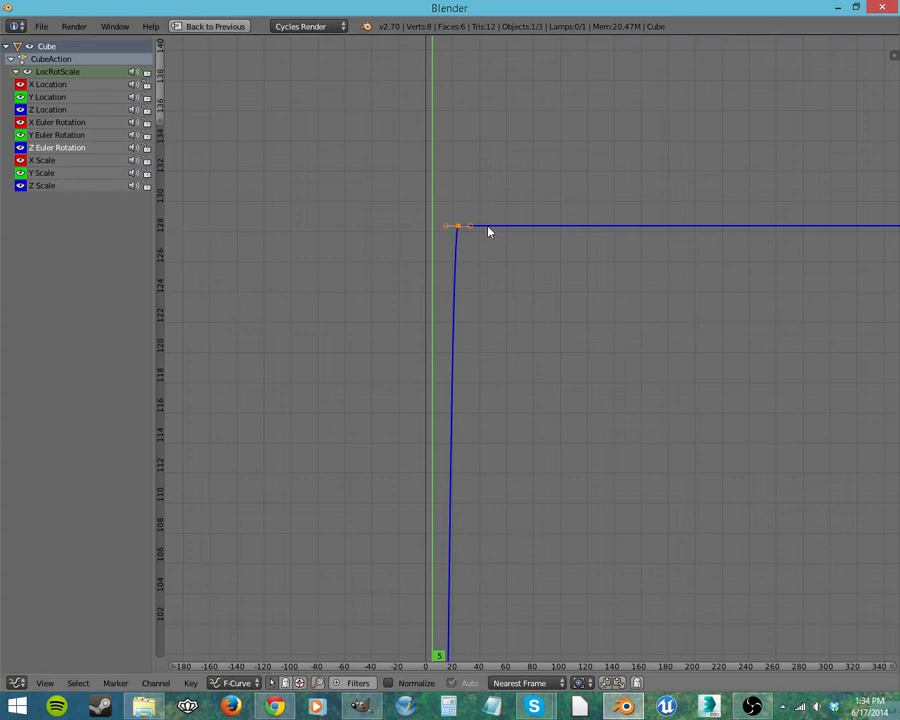
pyautogui.moveTo(472, 303); pyautogui.dragTo(510, 427, button='middle')
pyautogui.click(41, 112)
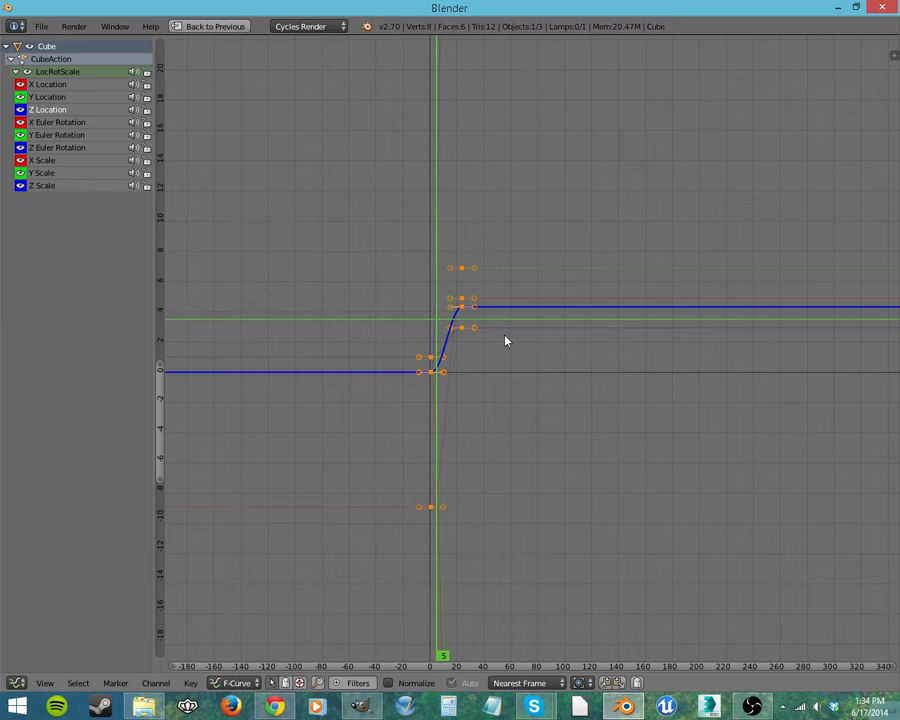
pyautogui.click(59, 148)
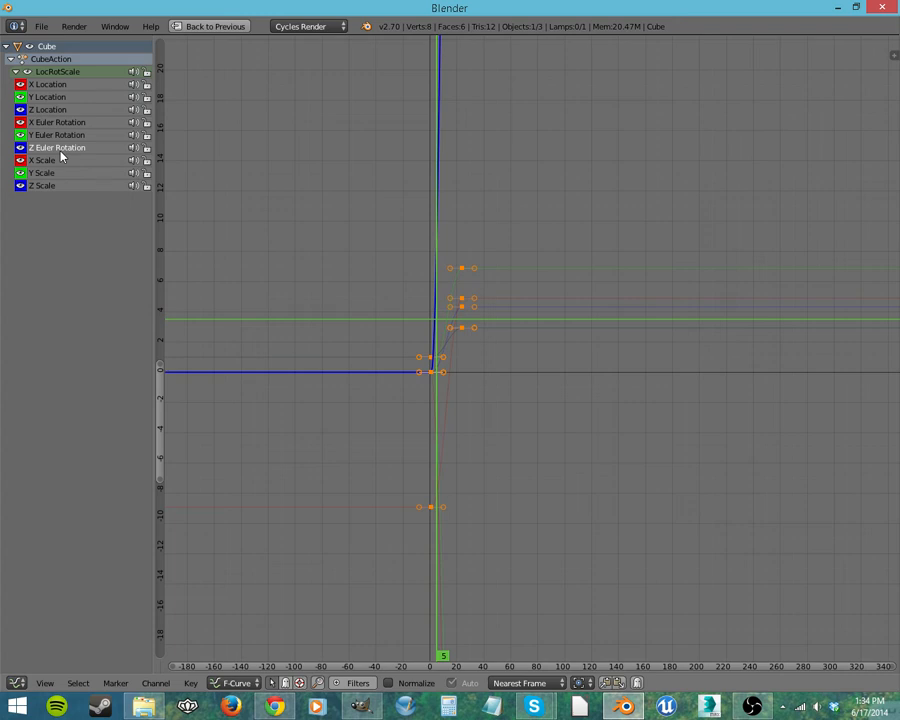
pyautogui.click(50, 186)
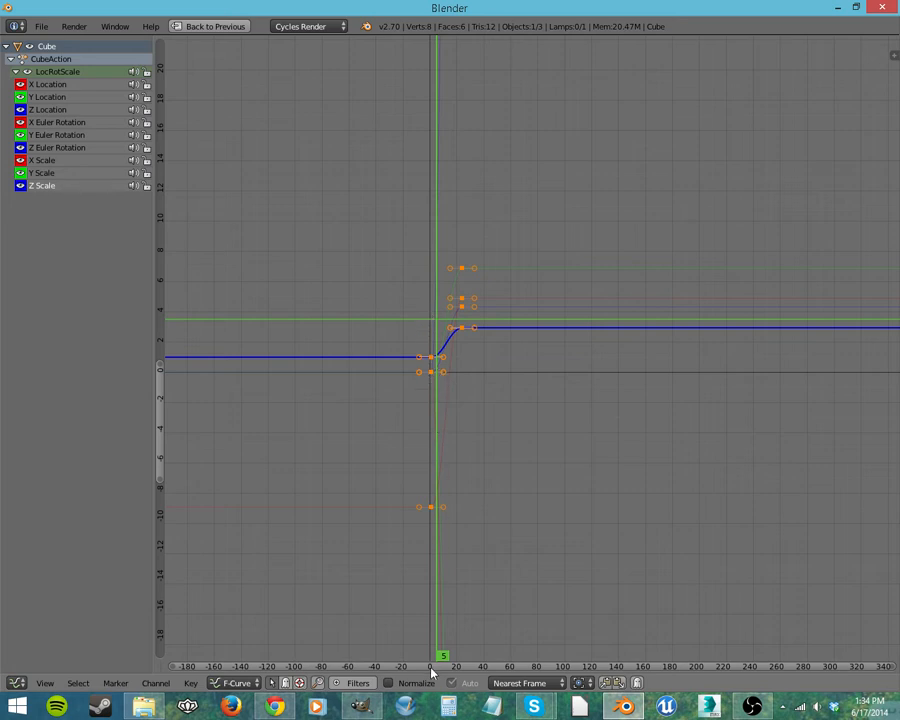
# Step: Set the current frame to 24 in the maximized graph editor and restore the full Animation layout
pyautogui.moveTo(470, 670); pyautogui.dragTo(463, 636)
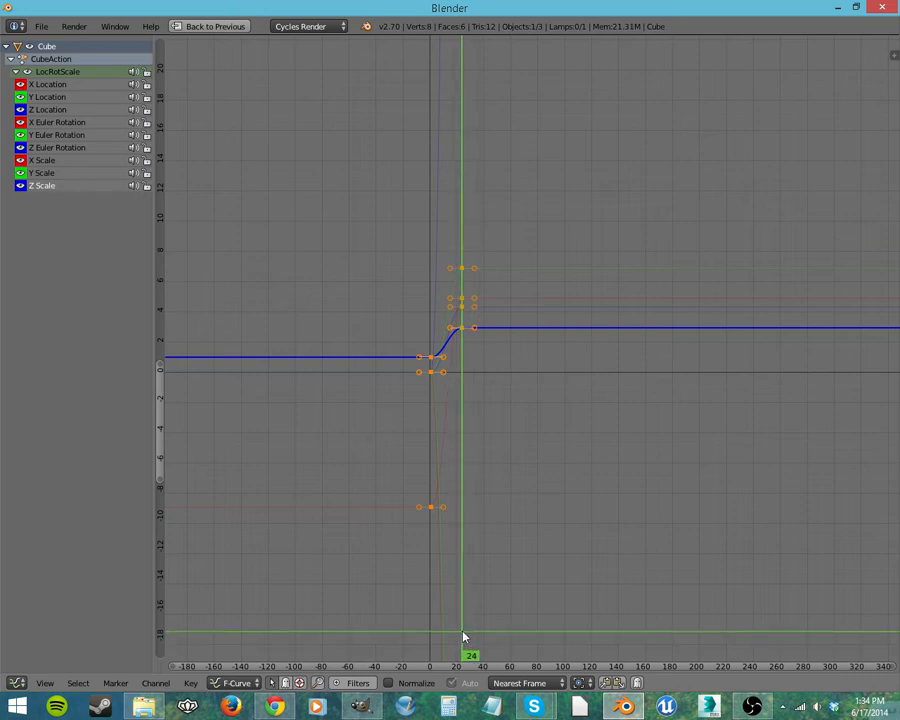
pyautogui.scroll(5, 455, 405)
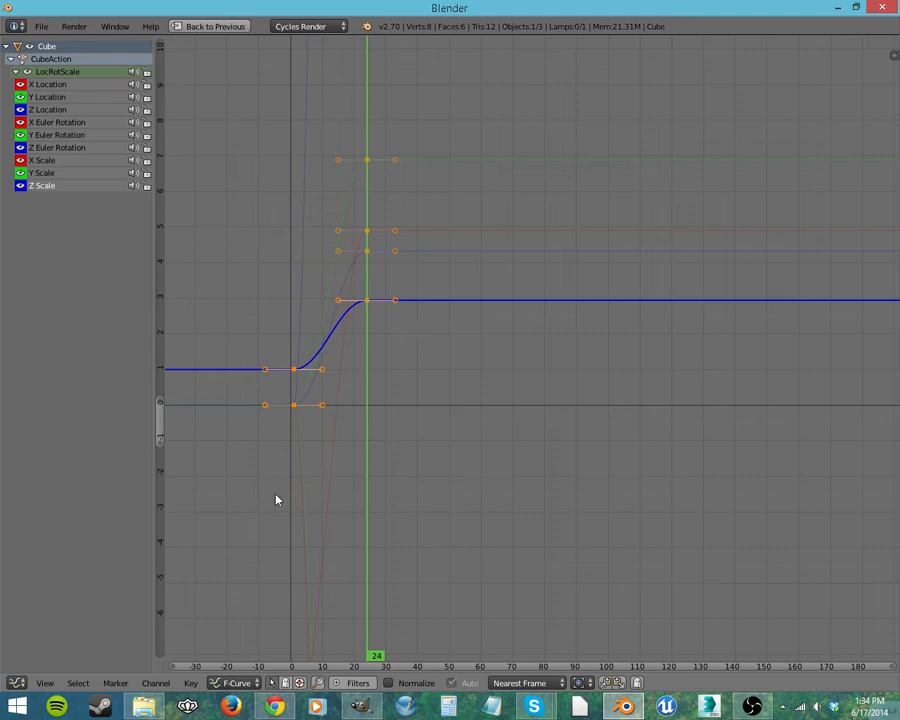
pyautogui.scroll(-3, 436, 474)
pyautogui.hotkey('shift', 'space')
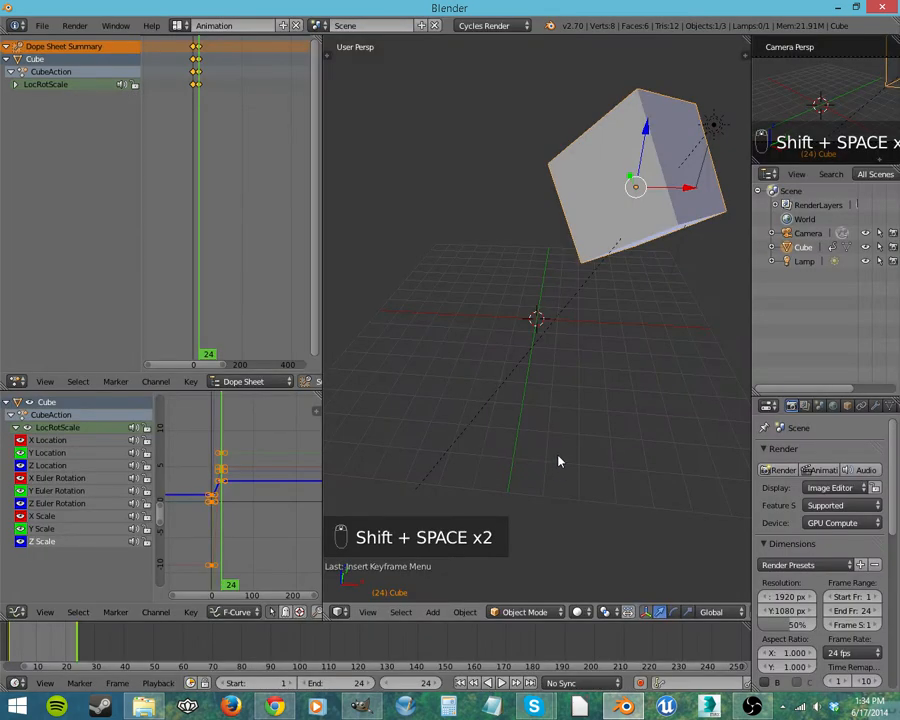
# Step: Play the animation from frame 1 while examining the Z Location and Z Euler Rotation curves, stopping back at frame 1
pyautogui.click(474, 684)
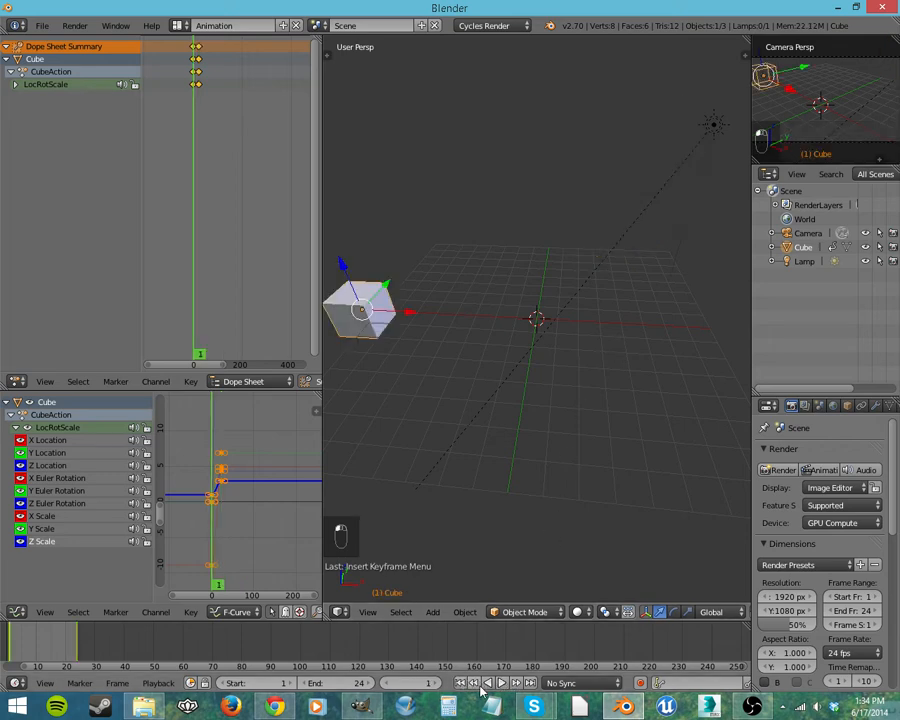
pyautogui.click(502, 683)
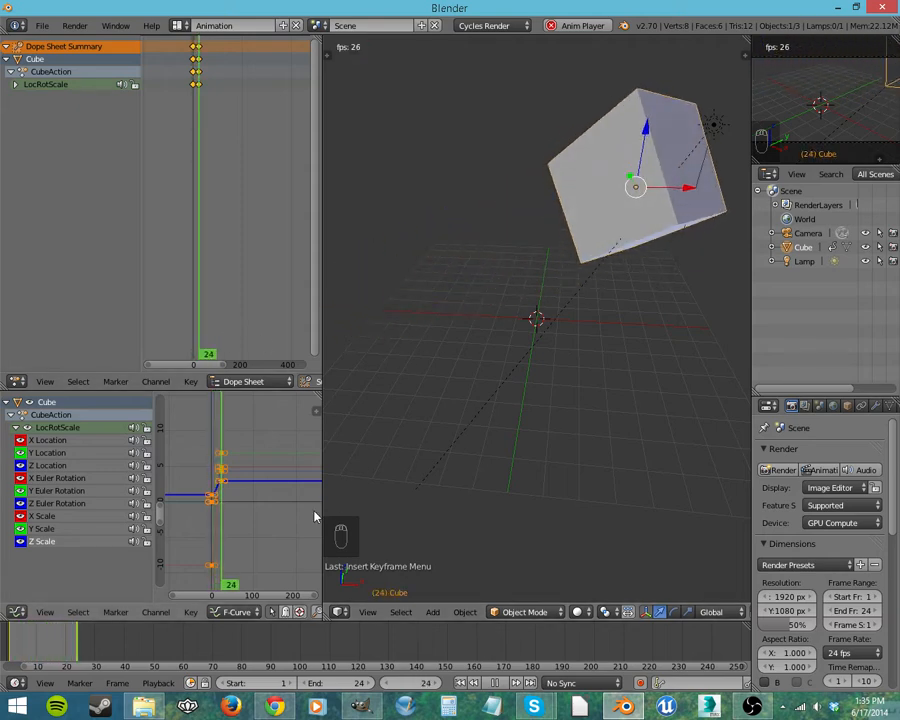
pyautogui.click(50, 468)
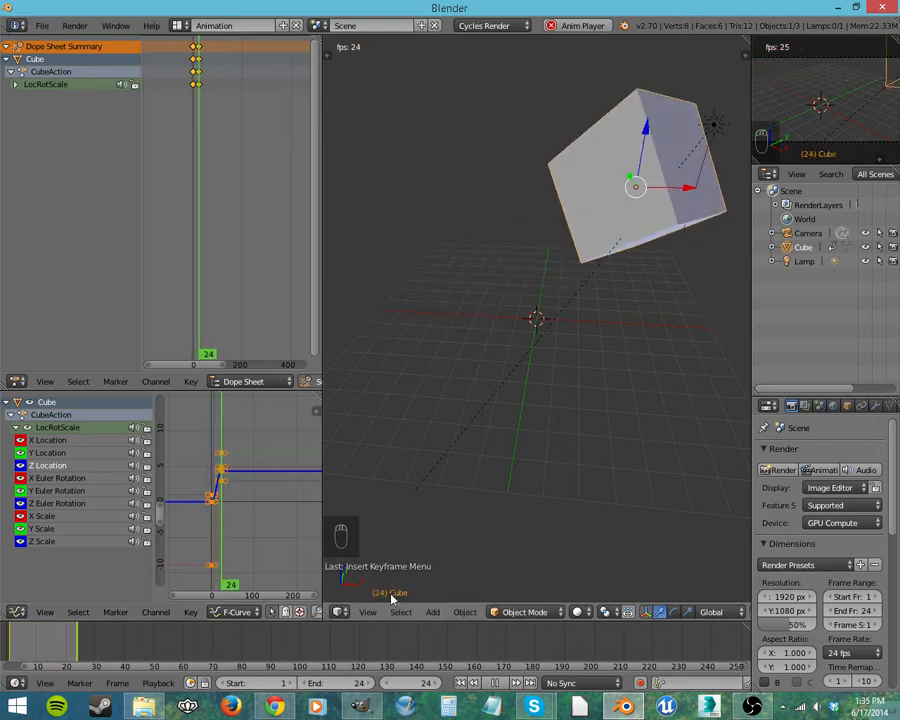
pyautogui.click(62, 503)
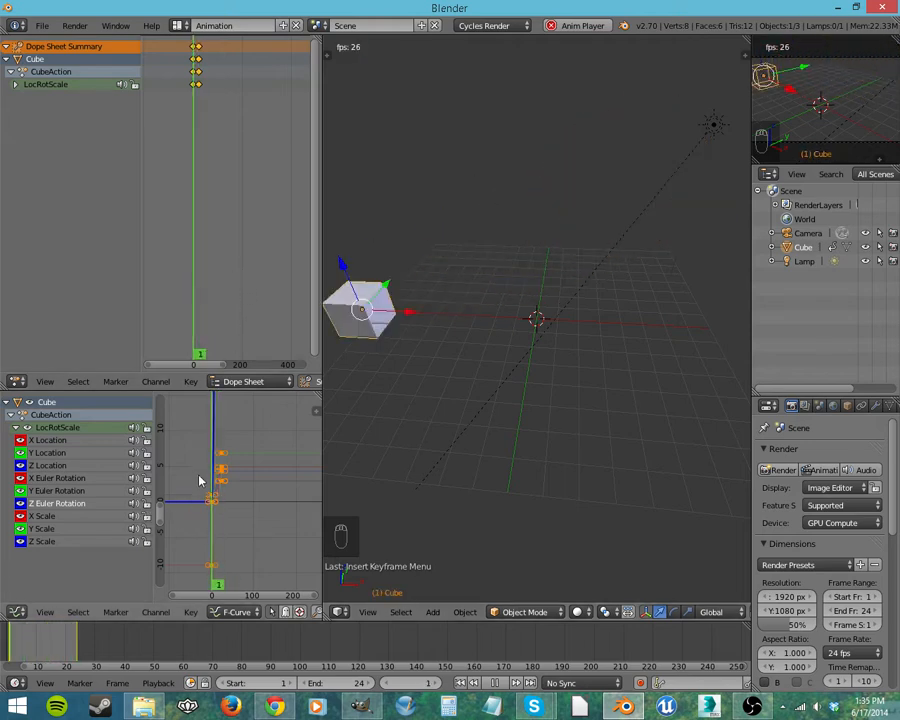
pyautogui.scroll(-10, 236, 462)
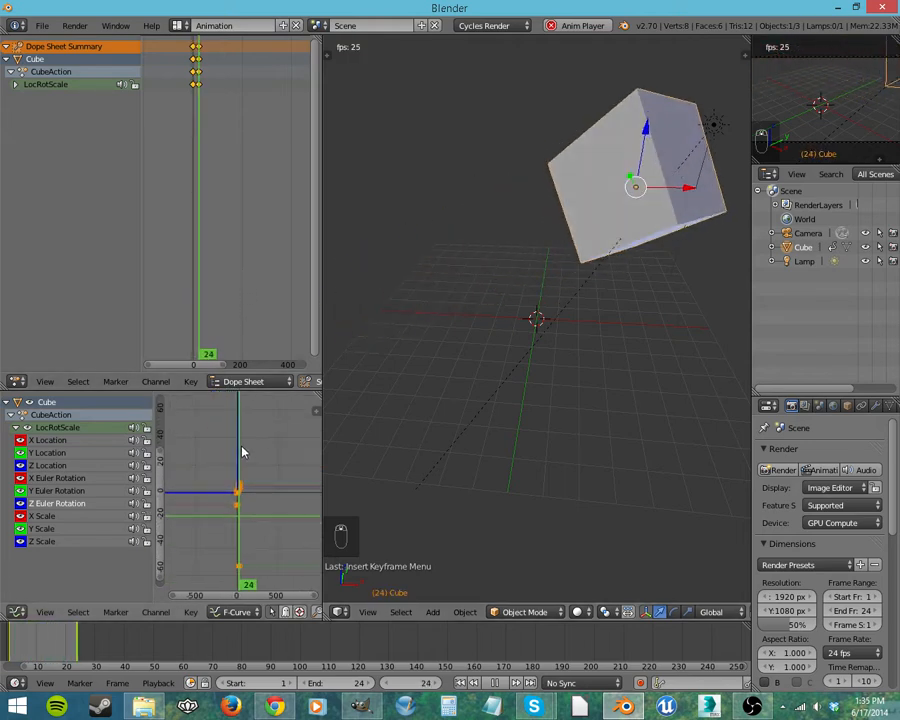
pyautogui.scroll(-7, 242, 455)
pyautogui.scroll(4, 240, 466)
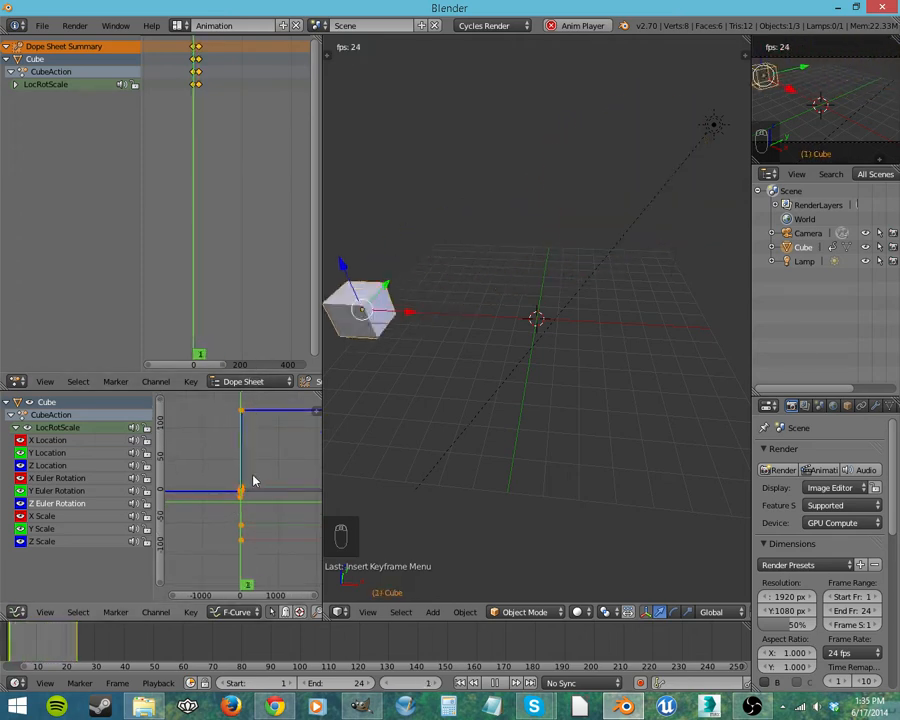
pyautogui.scroll(-1, 262, 472)
pyautogui.scroll(8, 250, 464)
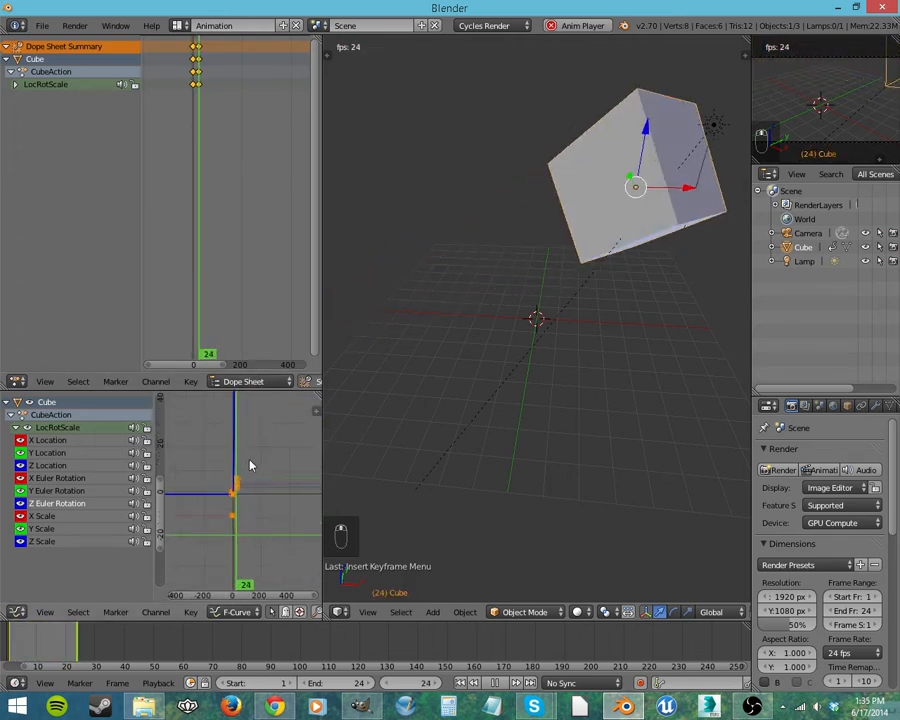
pyautogui.scroll(3, 250, 460)
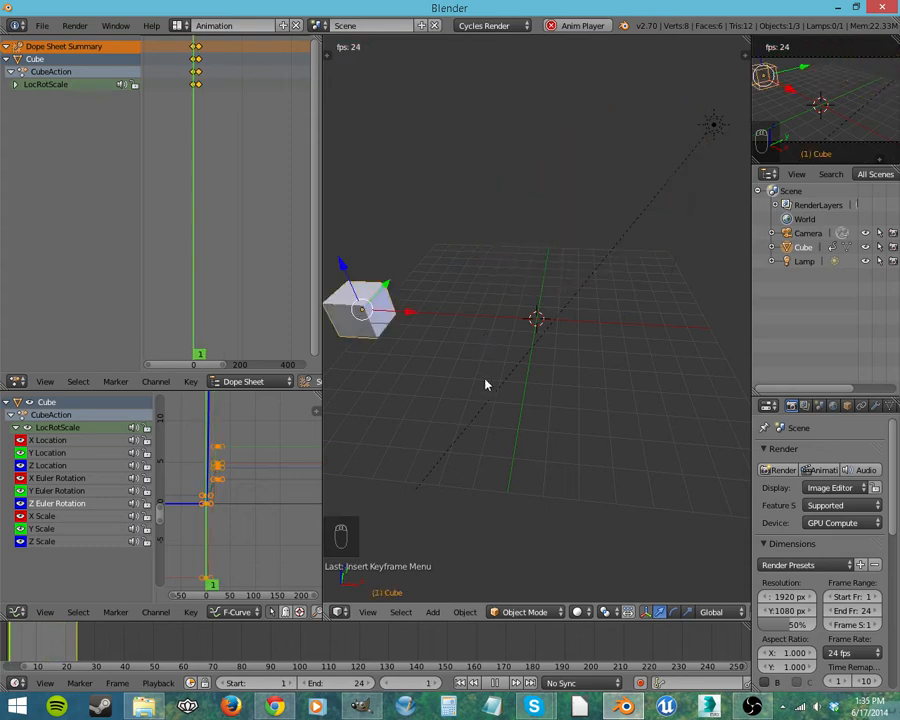
pyautogui.click(499, 683)
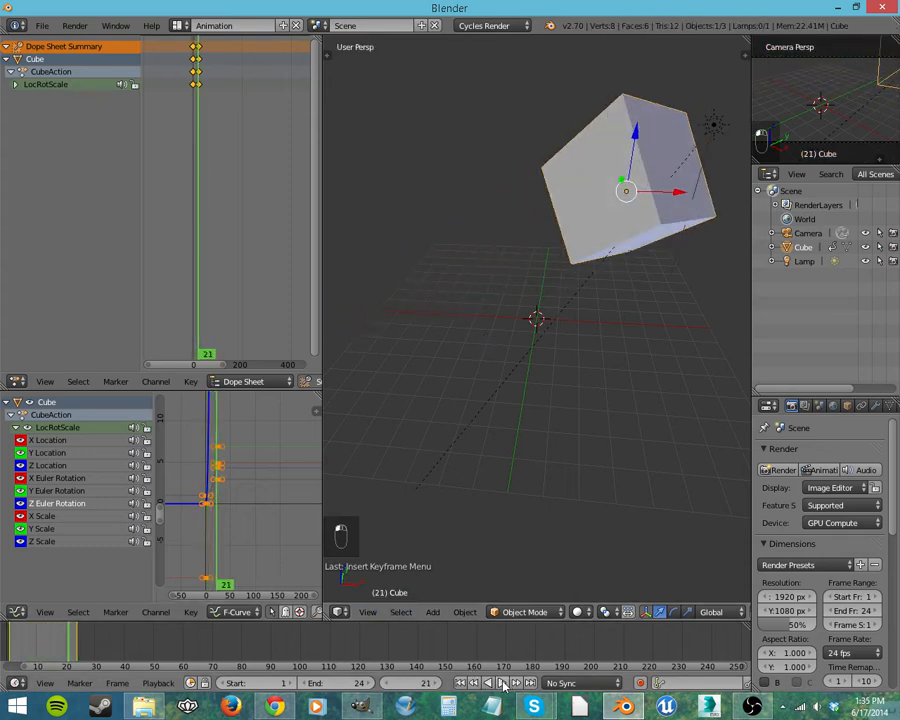
pyautogui.click(460, 683)
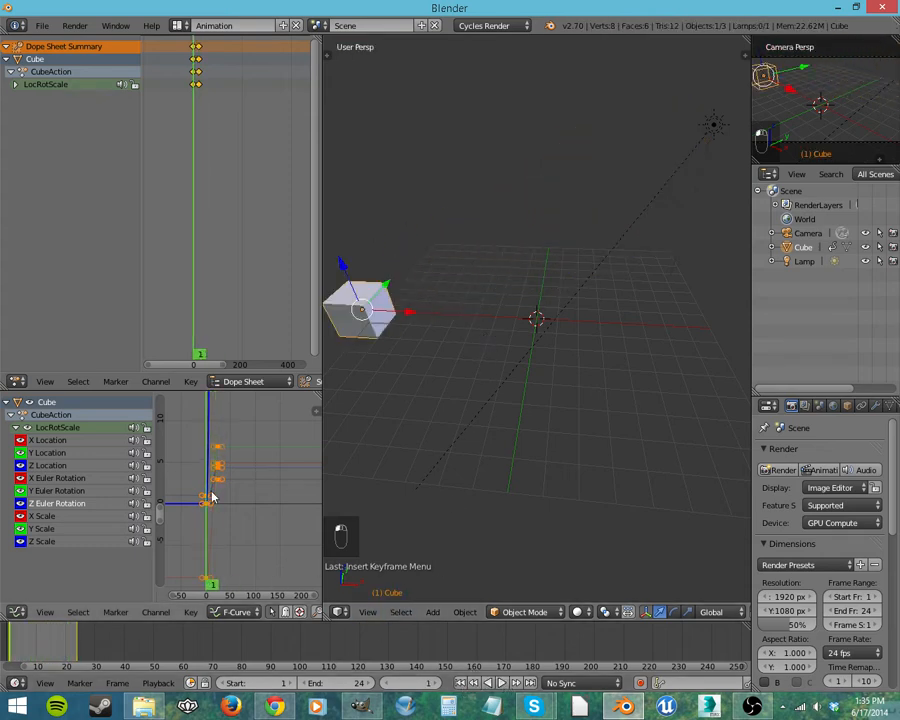
# Step: Delete the animated cube and add a new mesh cube at the grid's centre
pyautogui.scroll(3, 214, 498)
pyautogui.moveTo(231, 513)
pyautogui.mouseDown(button='middle')
pyautogui.moveTo(249, 514)
pyautogui.moveTo(303, 555)
pyautogui.moveTo(282, 558)
pyautogui.moveTo(277, 570)
pyautogui.moveTo(237, 490)
pyautogui.moveTo(242, 511)
pyautogui.mouseUp(button='middle')
pyautogui.scroll(8, 281, 558)
pyautogui.press('Delete')
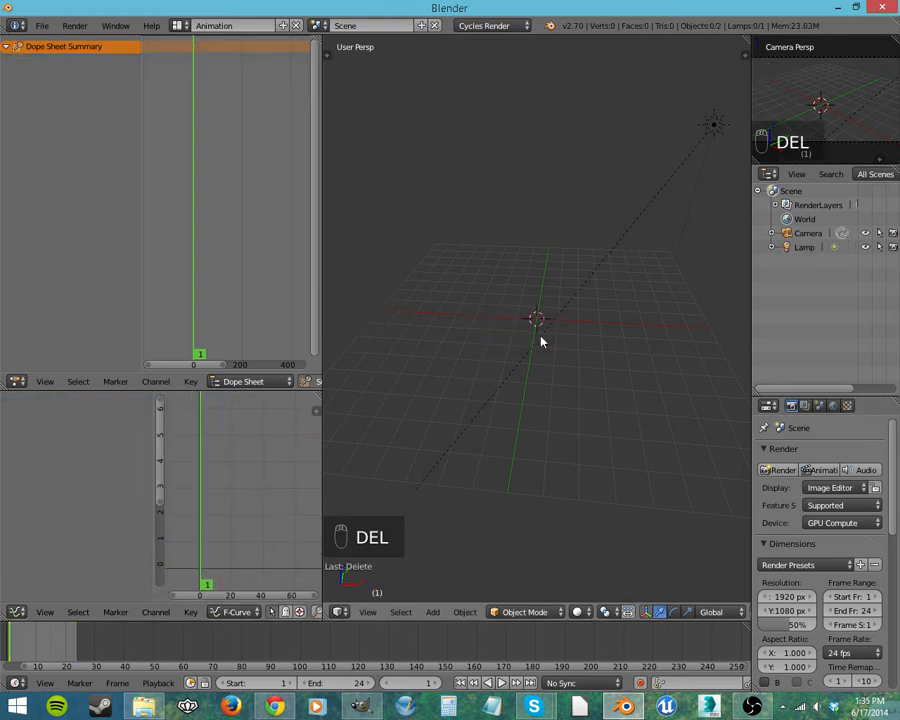
pyautogui.press('a')
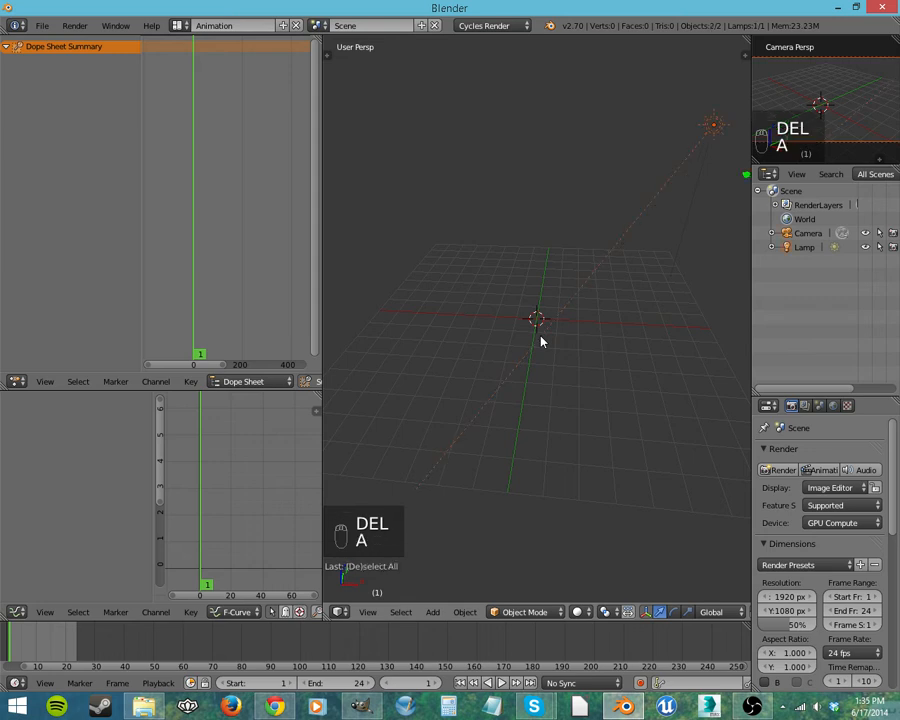
pyautogui.press('a')
pyautogui.hotkey('shift', 'a')
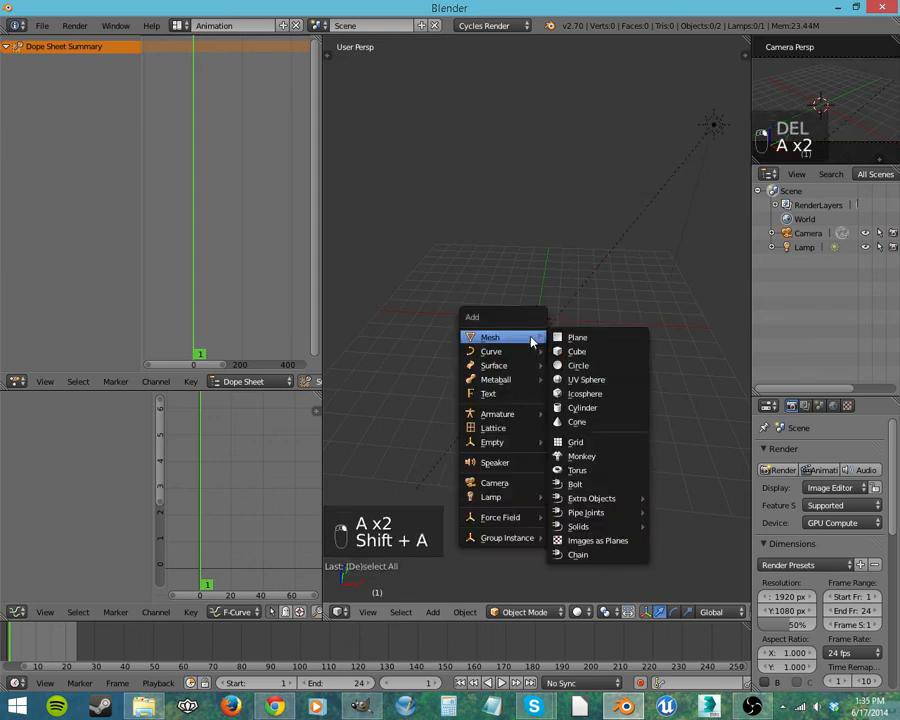
pyautogui.click(577, 351)
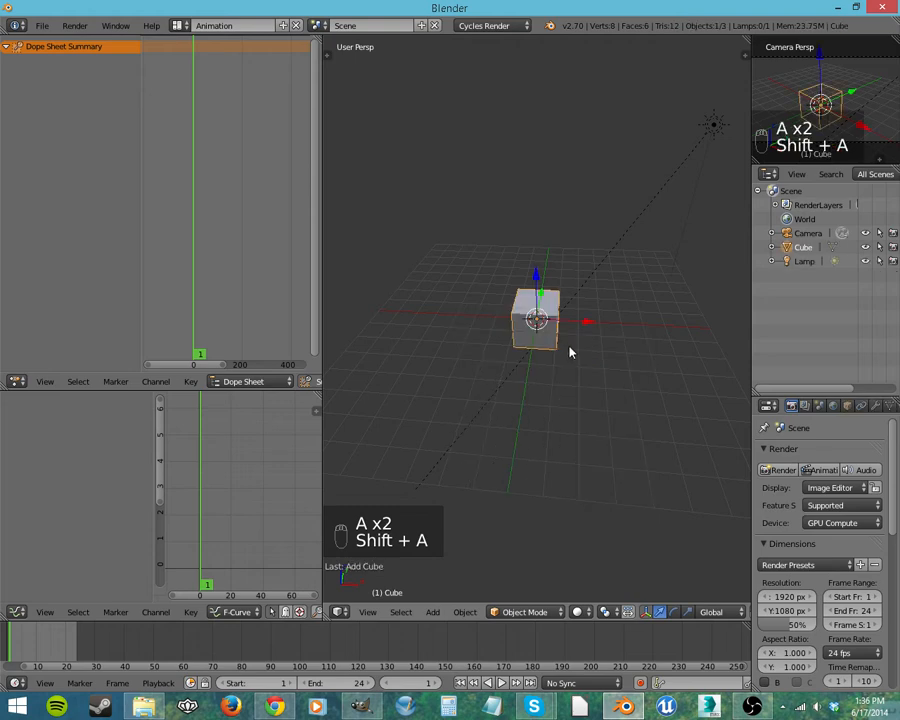
# Step: Move the new cube along negative X toward the grid's edge and insert a LocRotScale keyframe at frame 1
pyautogui.moveTo(580, 323); pyautogui.dragTo(427, 345)
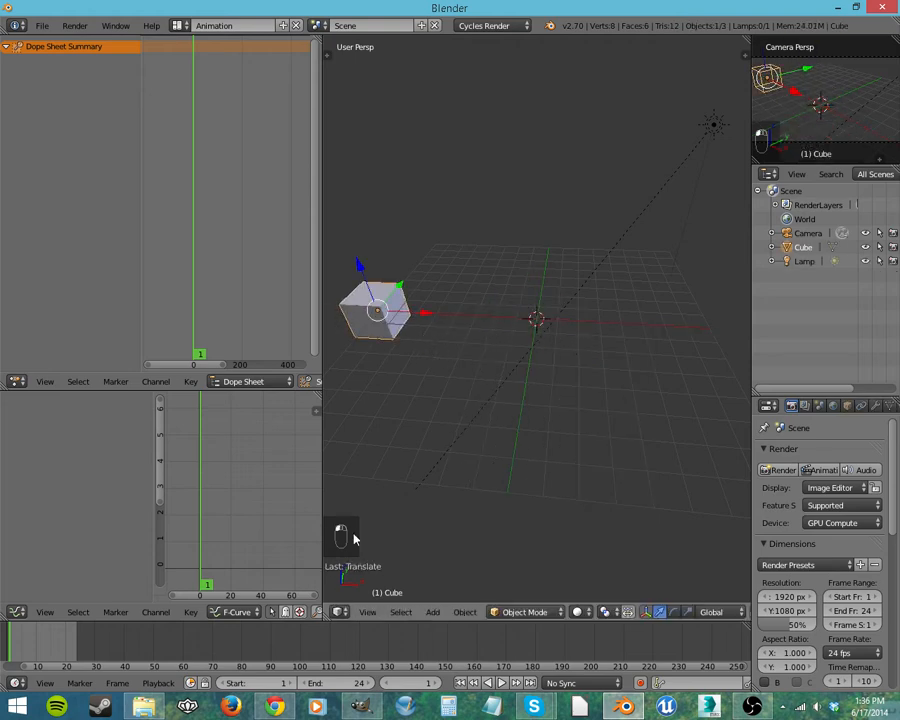
pyautogui.press('i')
pyautogui.click(470, 397)
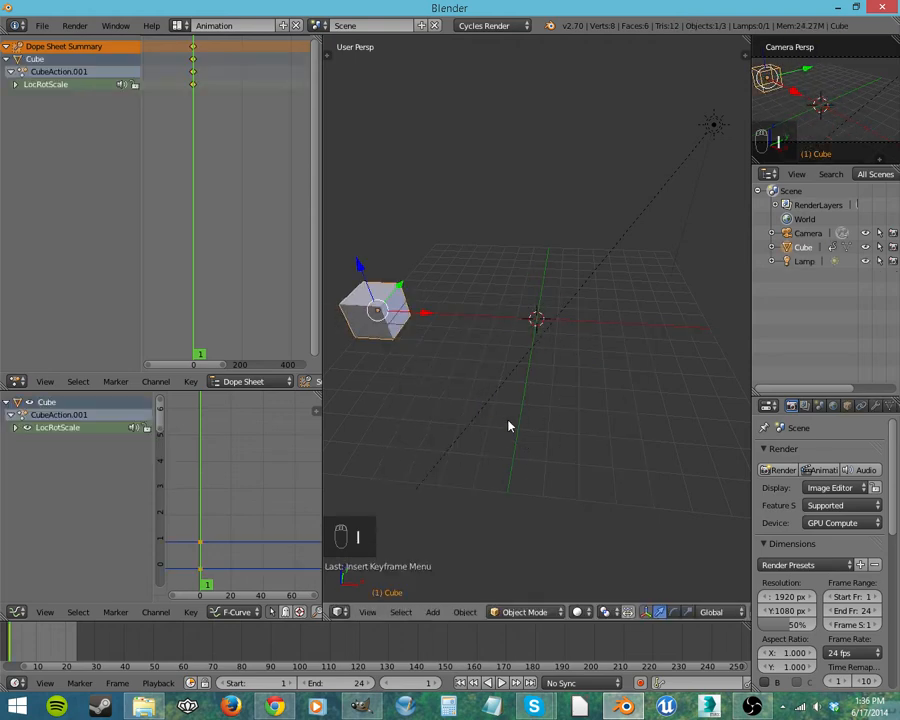
# Step: Move the cube along X to the grid's positive side and insert another LocRotScale keyframe at frame 1
pyautogui.moveTo(418, 318); pyautogui.dragTo(703, 323)
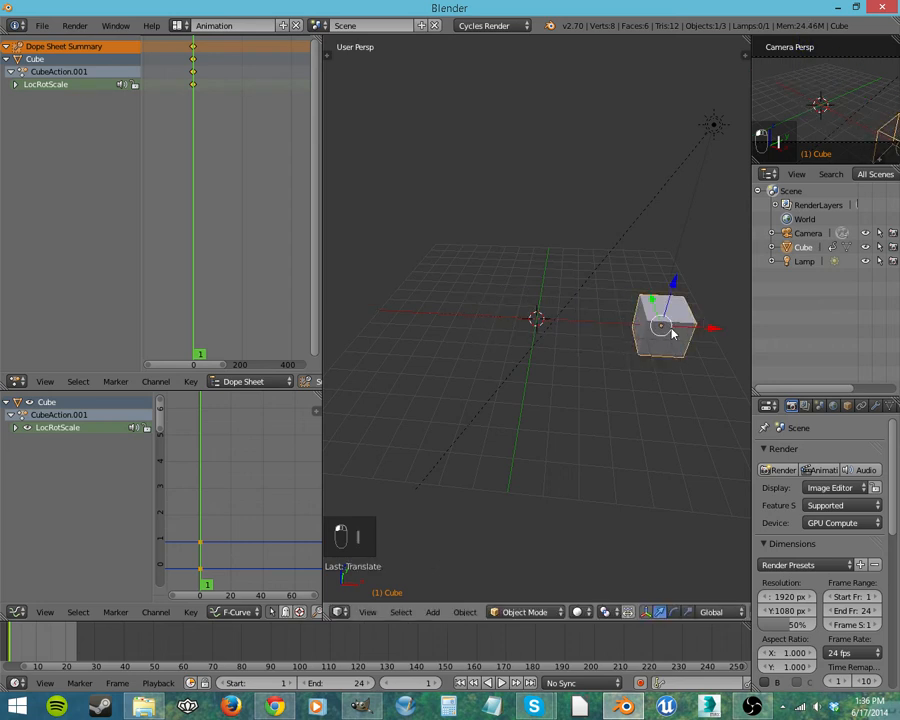
pyautogui.press('i')
pyautogui.click(518, 349)
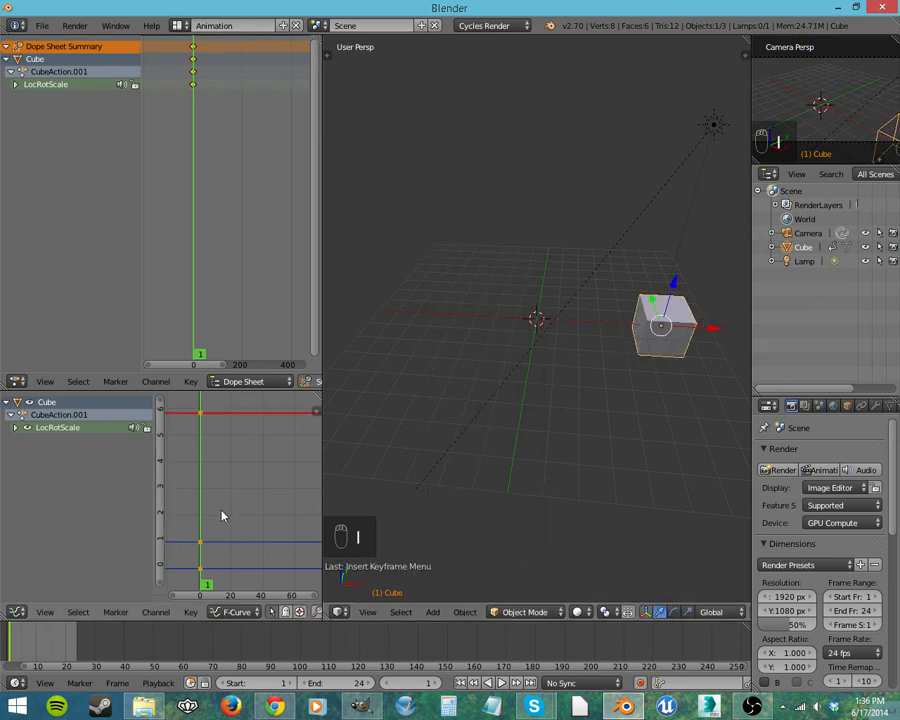
# Step: Expand the new cube's LocRotScale group in the graph editor and examine its individual location, rotation and scale curves
pyautogui.scroll(-5, 200, 486)
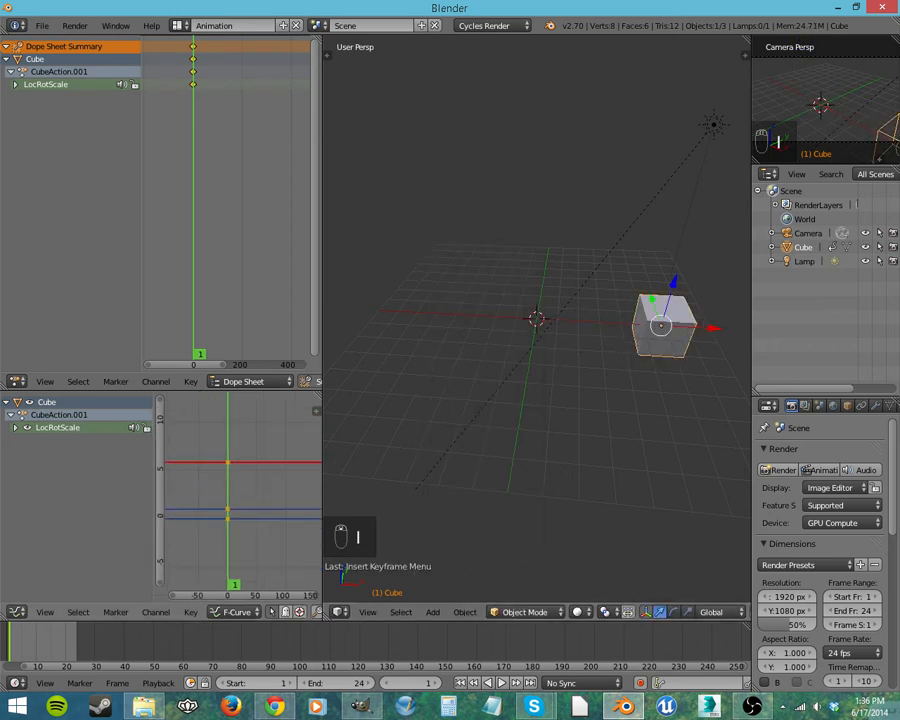
pyautogui.click(15, 428)
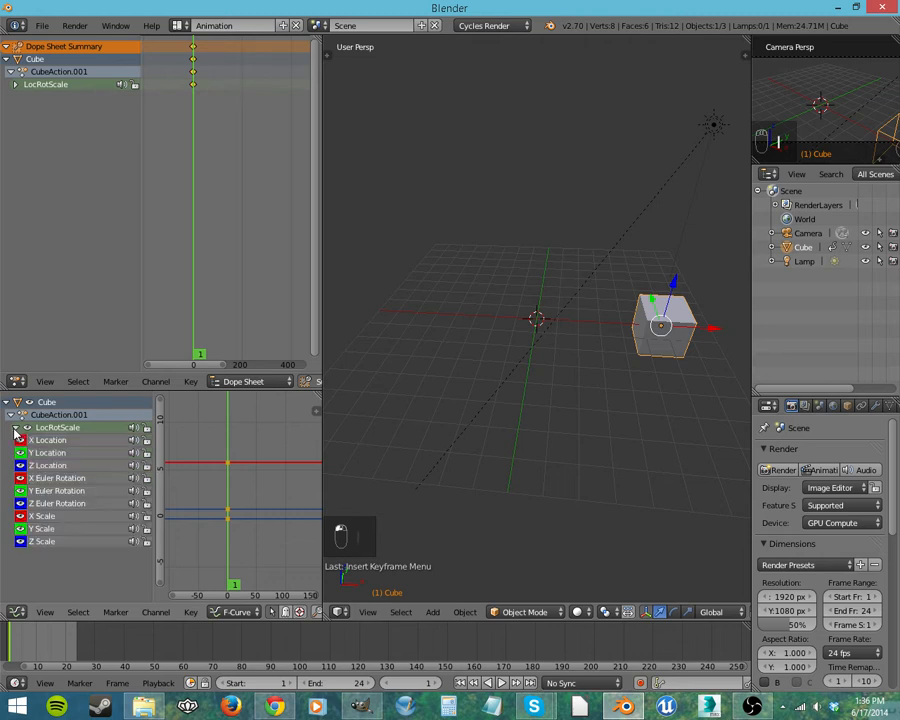
pyautogui.click(63, 453)
pyautogui.click(57, 480)
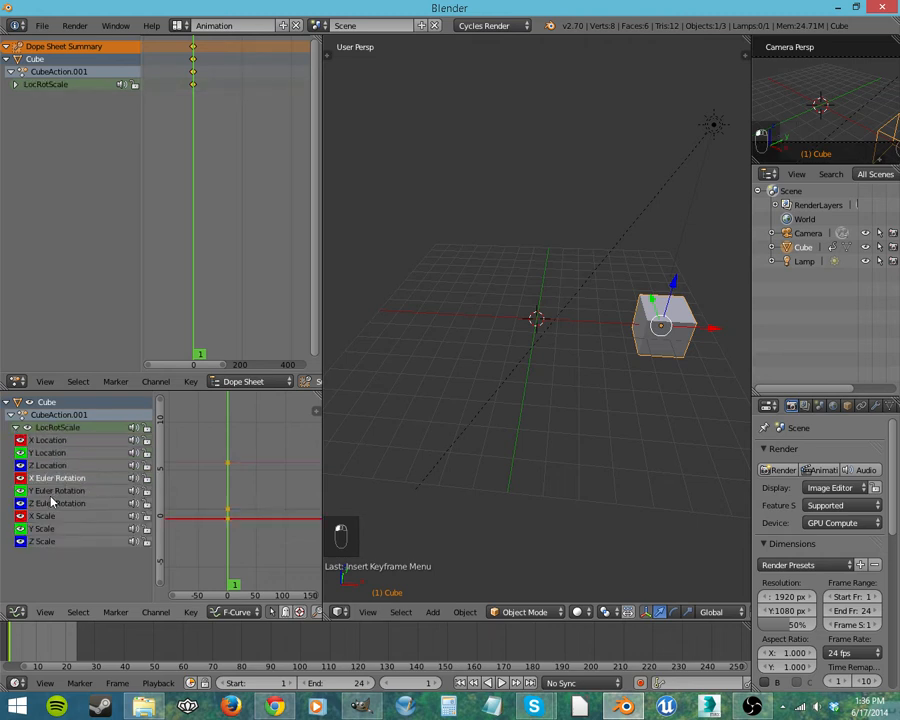
pyautogui.click(52, 503)
pyautogui.click(48, 516)
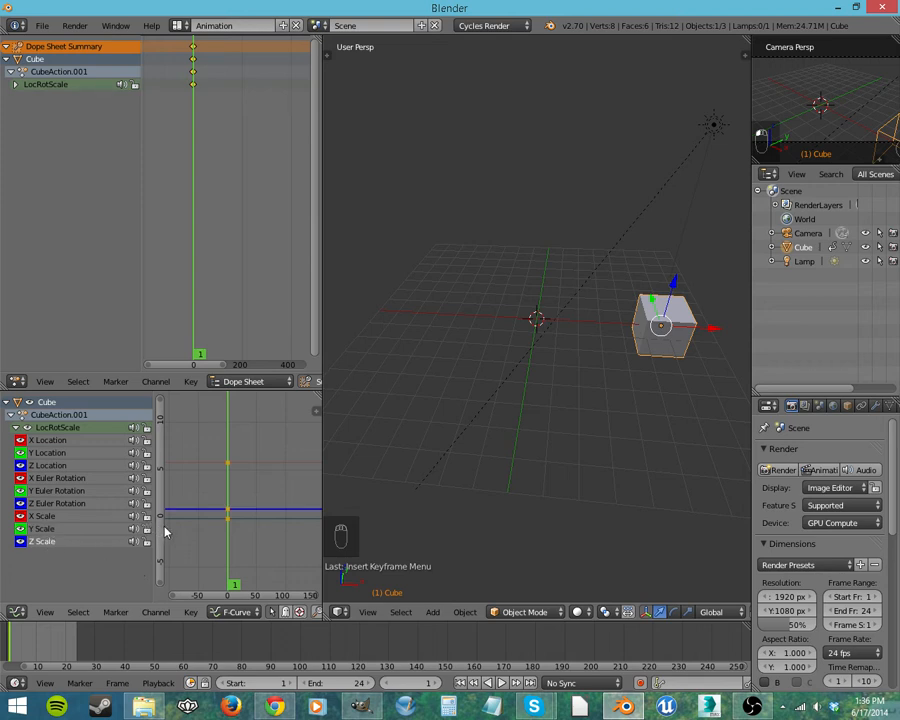
pyautogui.scroll(14, 249, 500)
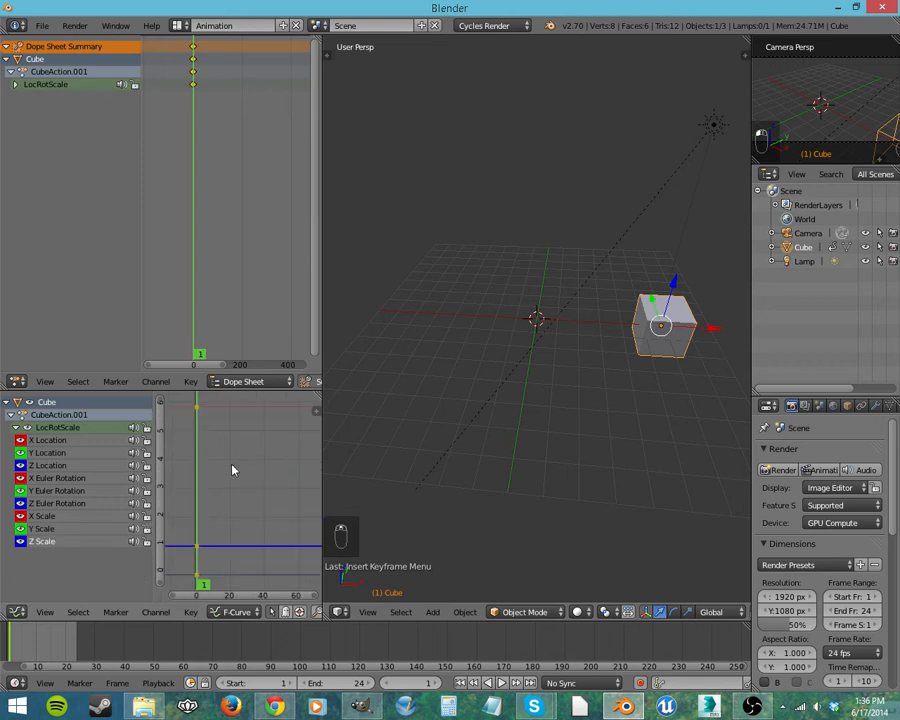
# Step: Expand the cube's LocRotScale group in the dope sheet and examine the keyframes of its individual location and rotation channels
pyautogui.click(193, 546)
pyautogui.click(198, 578)
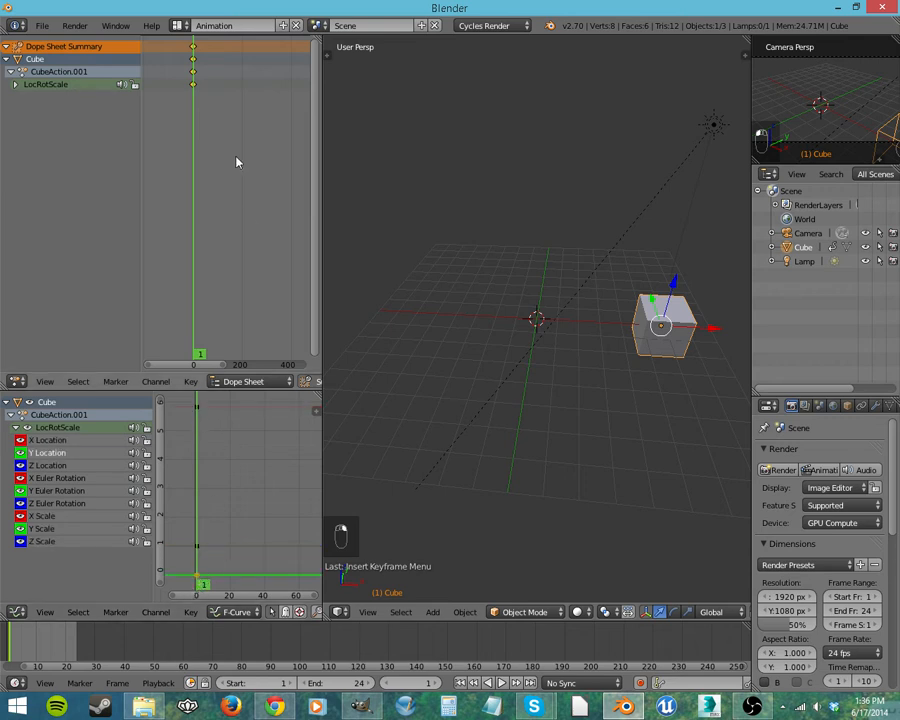
pyautogui.click(22, 85)
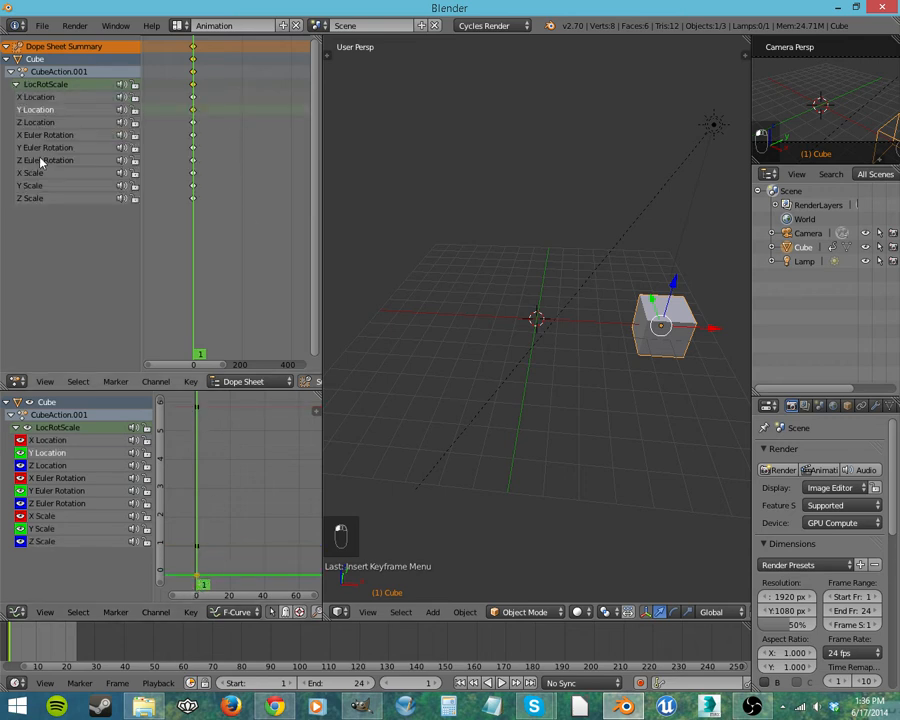
pyautogui.click(193, 122)
pyautogui.click(193, 135)
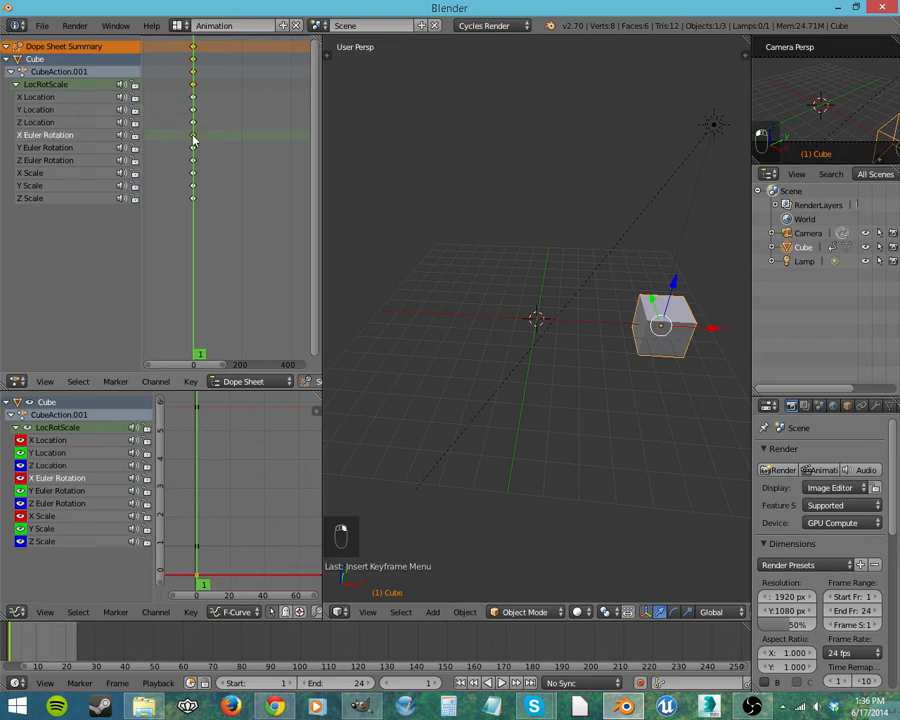
pyautogui.click(193, 147)
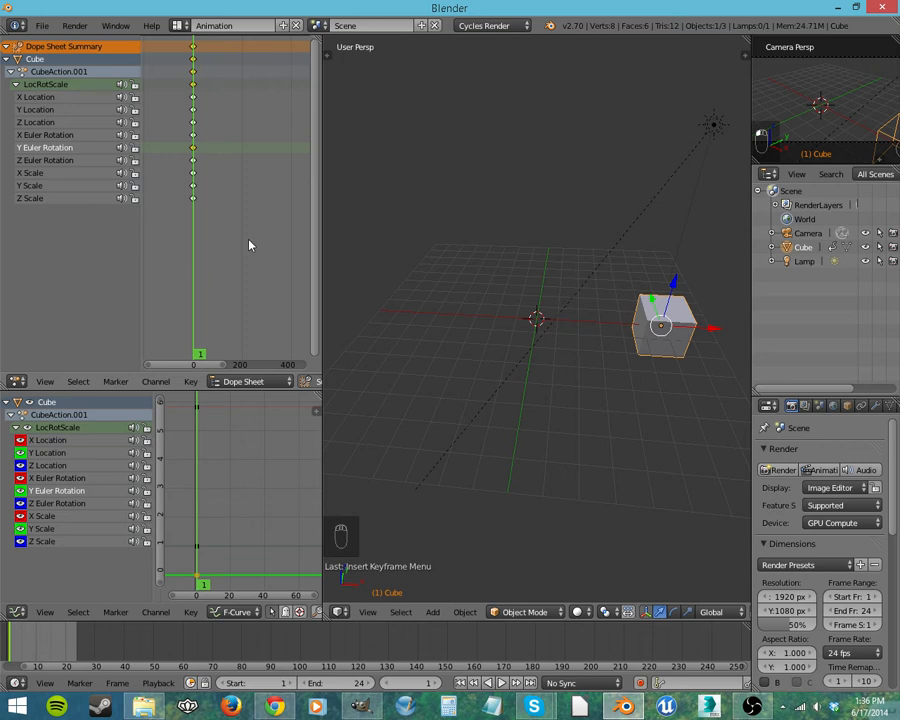
# Step: Delete the keyframed cube and add a new mesh cube at the grid's centre
pyautogui.press('Delete')
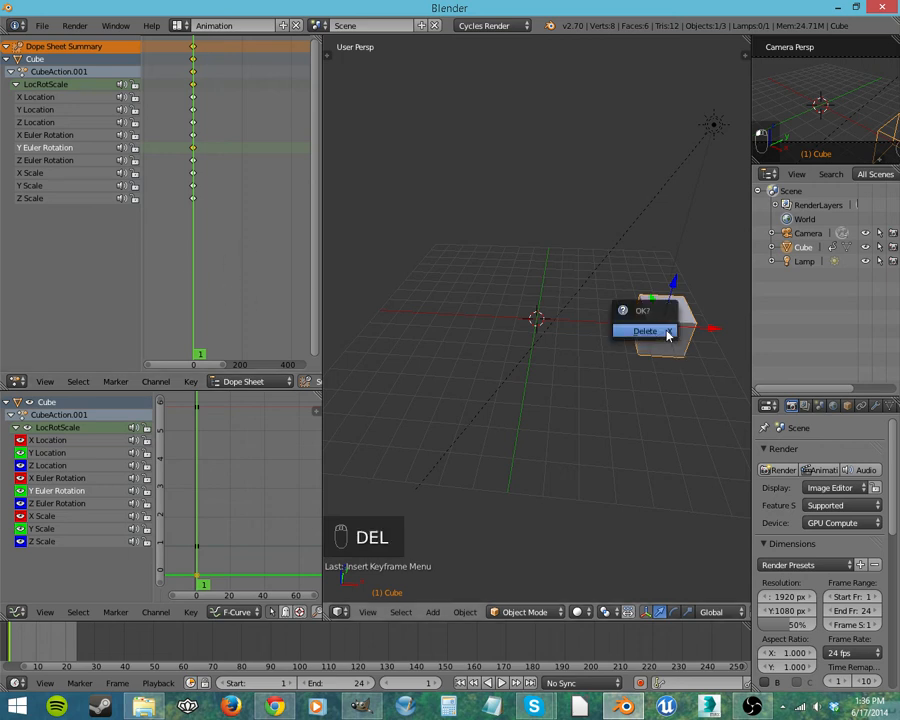
pyautogui.click(667, 333)
pyautogui.hotkey('shift', 'a')
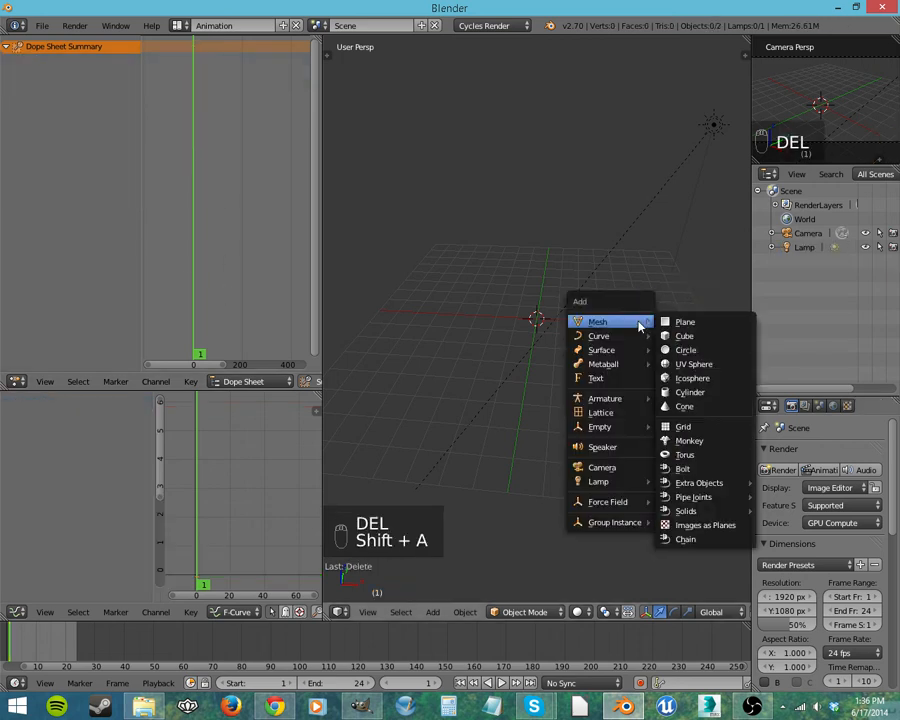
pyautogui.click(685, 336)
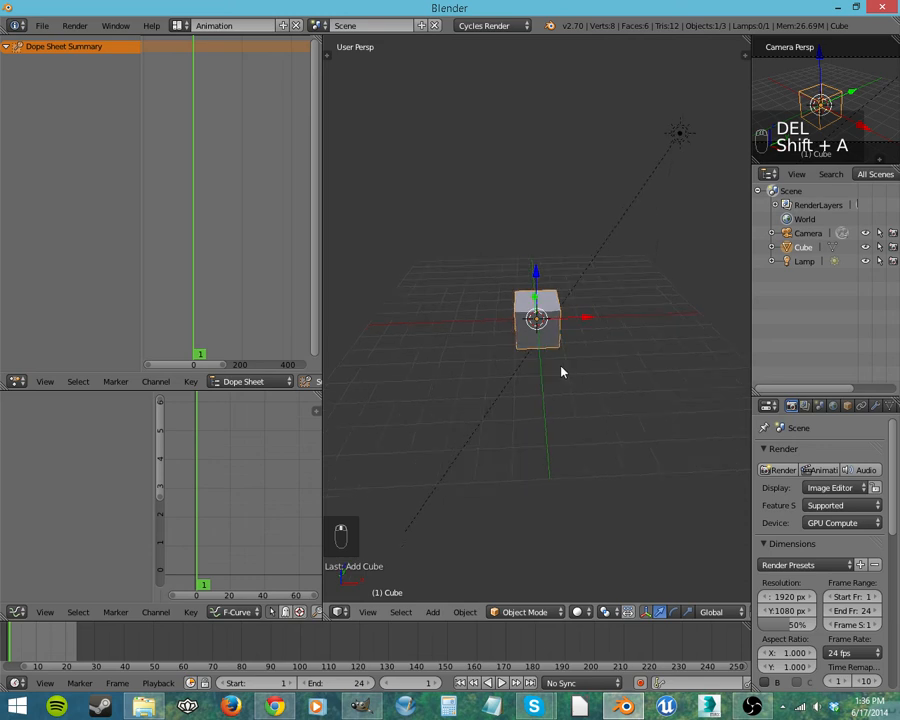
# Step: Lock the camera to the view and orbit it around the cube to a lower angle, returning to the perspective view
pyautogui.scroll(4, 560, 372)
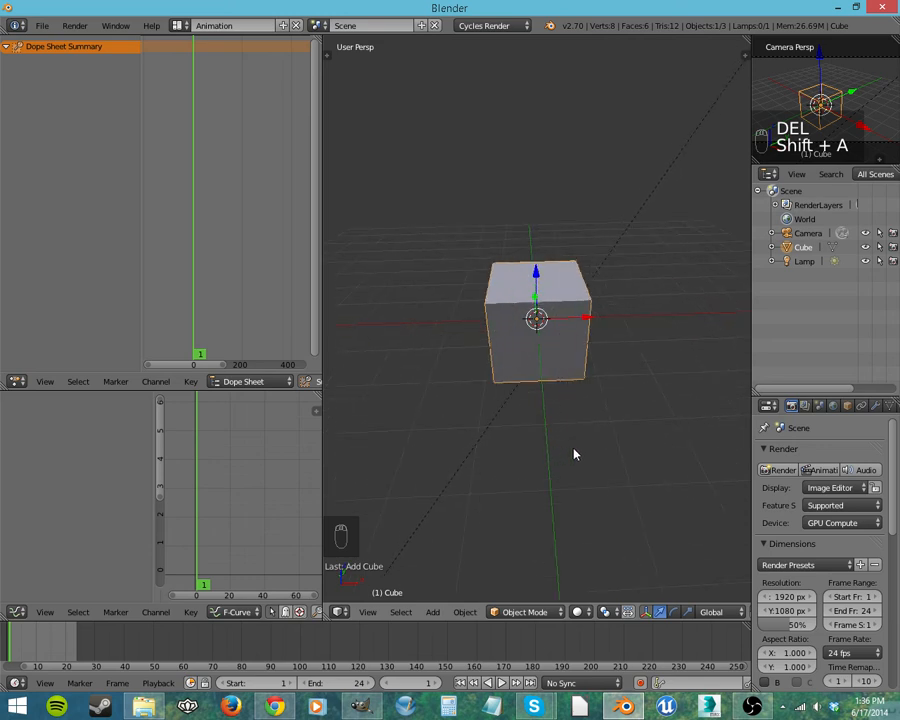
pyautogui.moveTo(575, 422); pyautogui.dragTo(566, 444, button='middle')
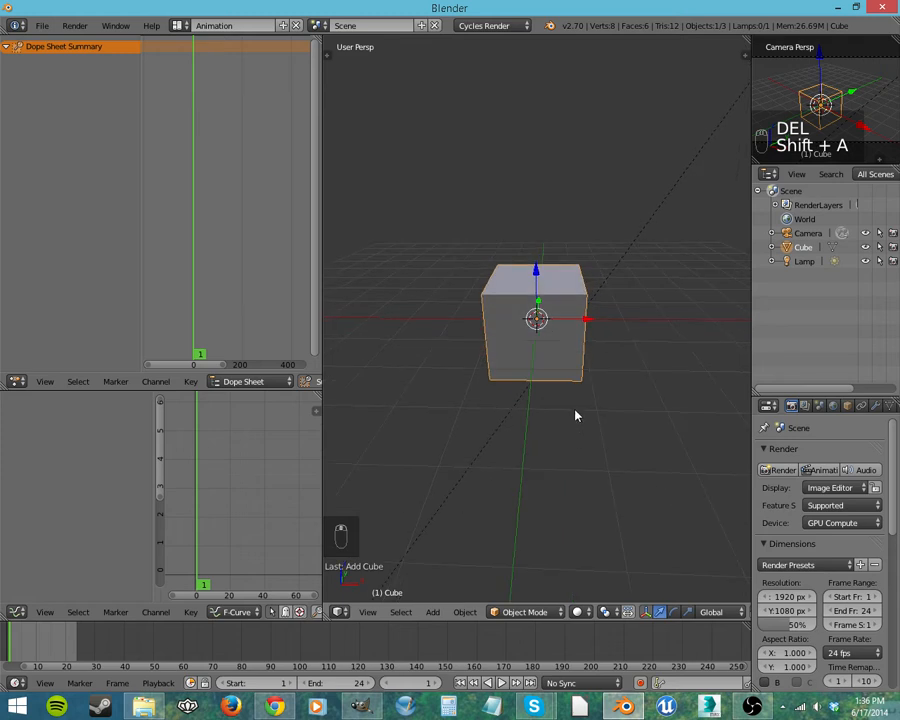
pyautogui.press('KP_0')
pyautogui.moveTo(527, 366); pyautogui.dragTo(561, 331, button='middle')
pyautogui.press('KP_0')
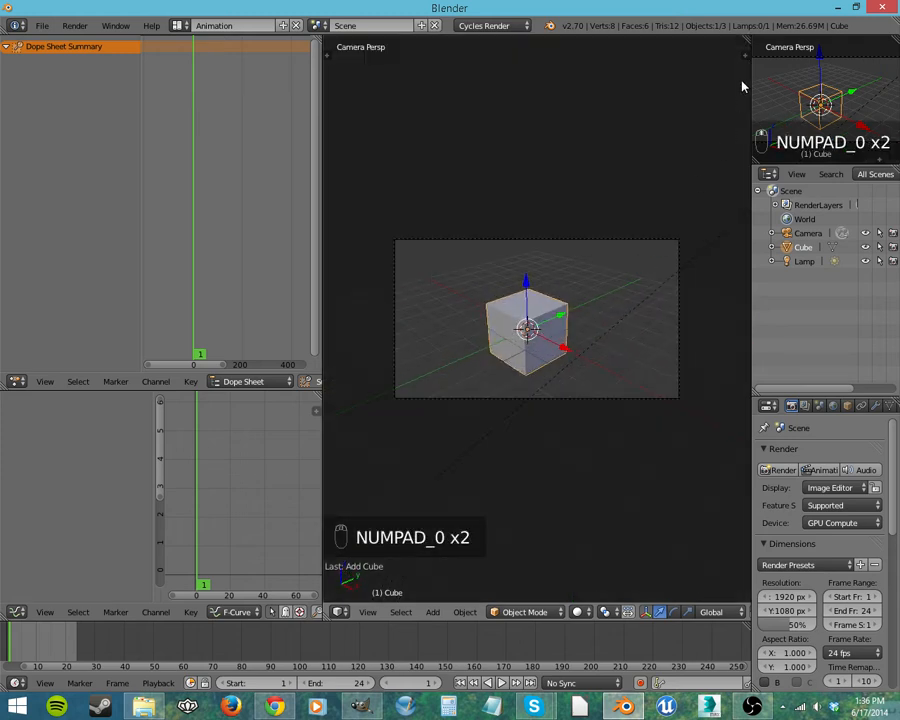
pyautogui.press('n')
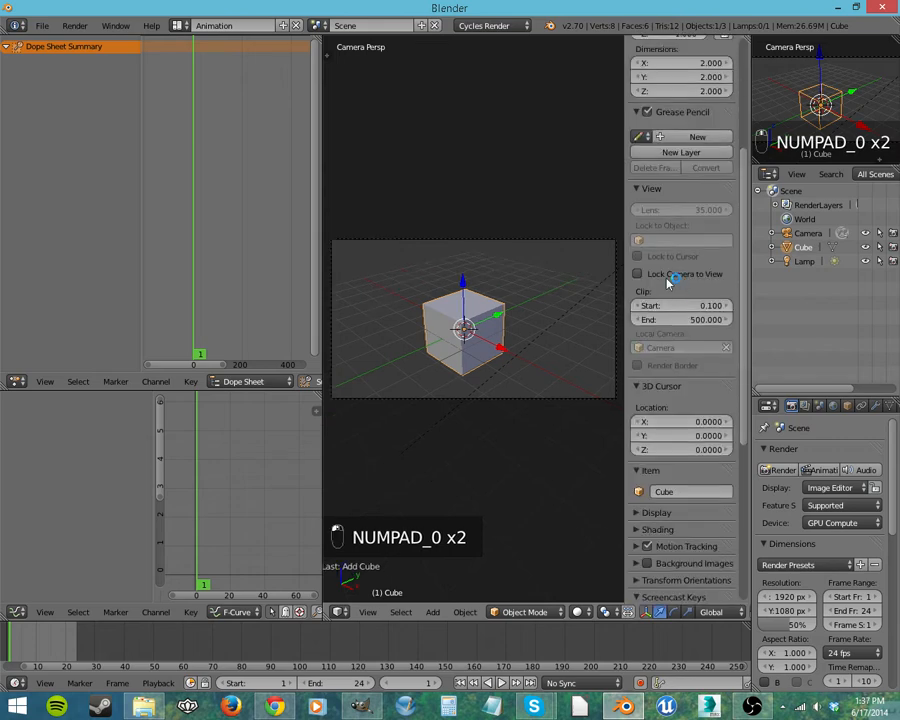
pyautogui.click(637, 274)
pyautogui.press('n')
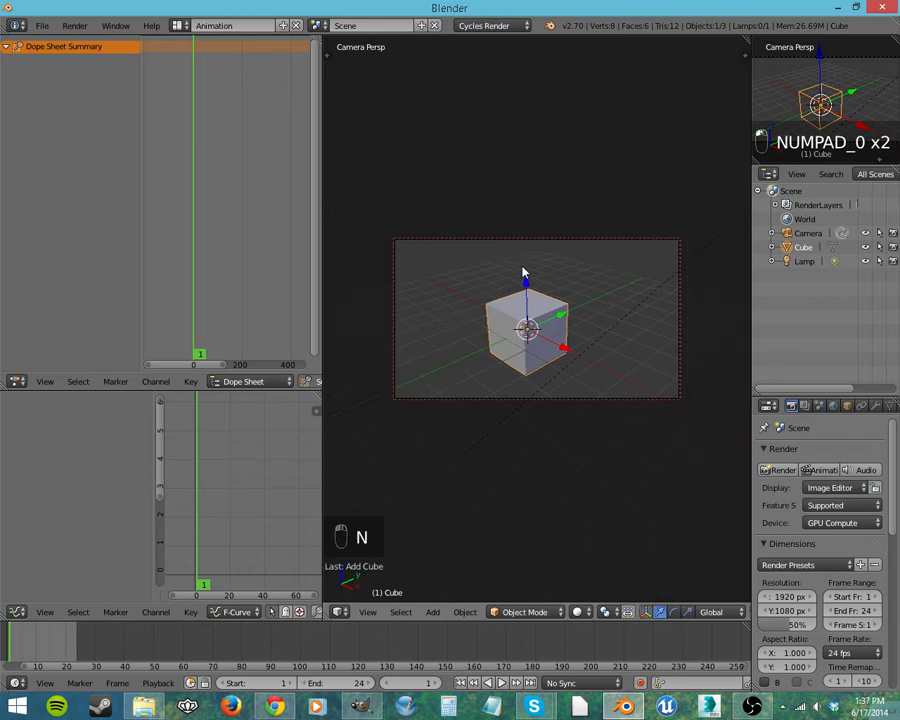
pyautogui.moveTo(564, 342); pyautogui.dragTo(703, 315, button='middle')
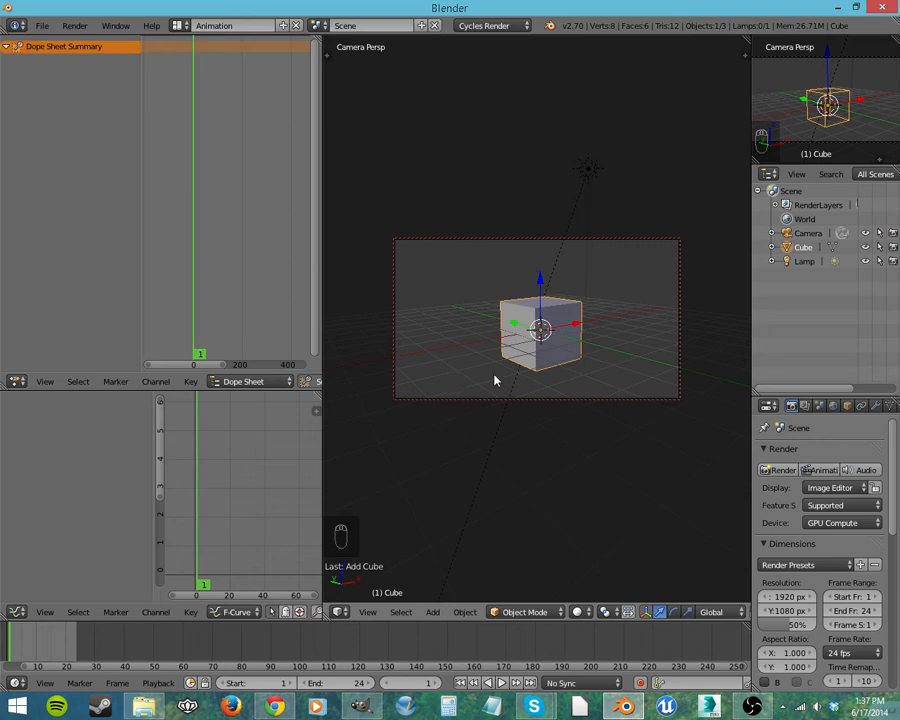
pyautogui.press('KP_0')
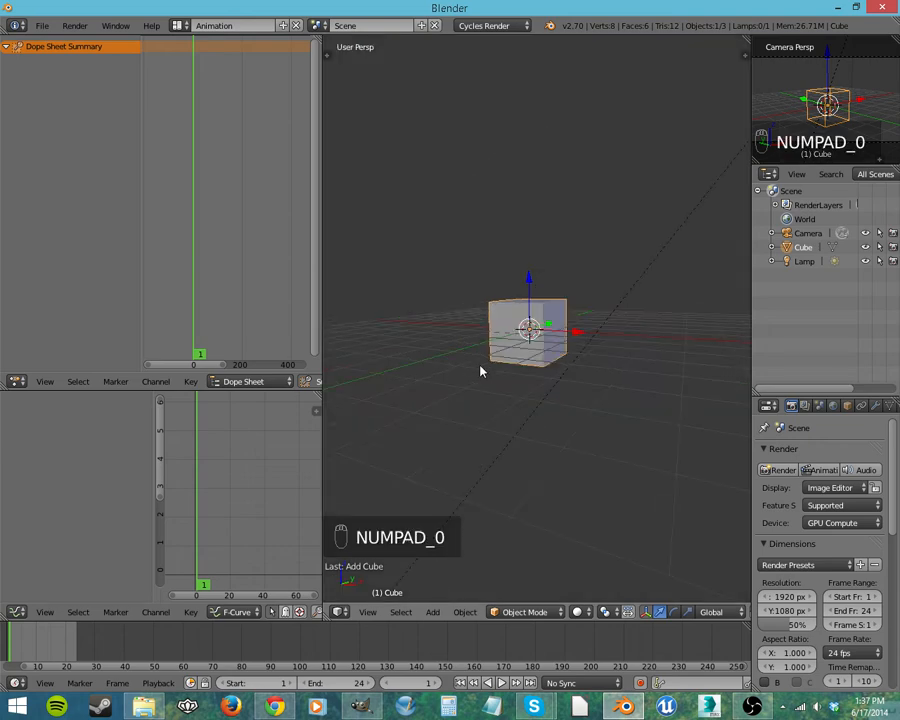
# Step: Animate the cube turning 90 degrees about the global Z axis with Rotation keyframes at frames 1 and 24
pyautogui.press('i')
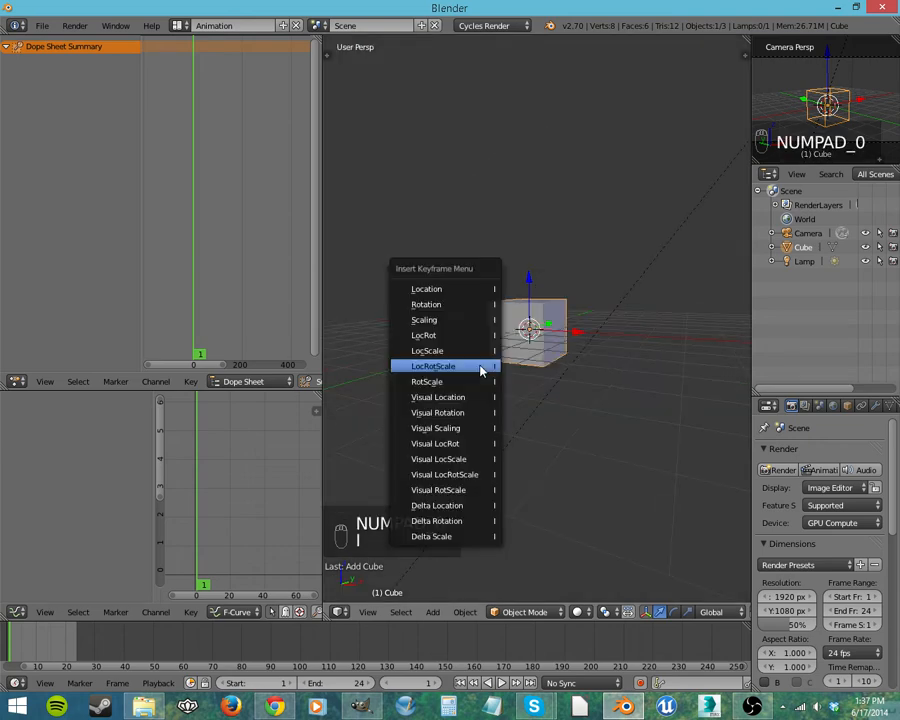
pyautogui.click(459, 312)
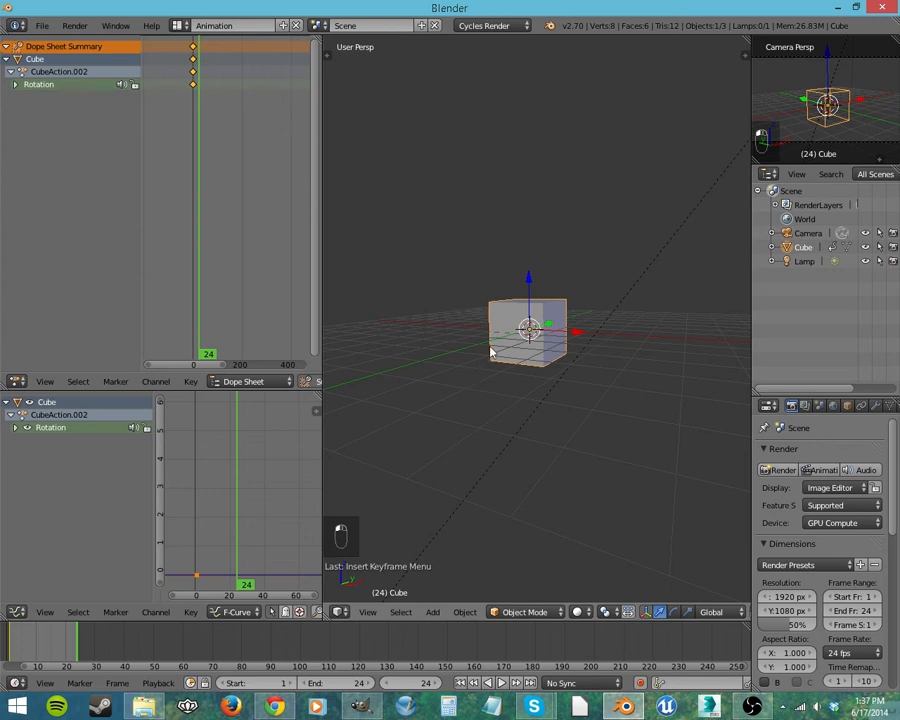
pyautogui.press('r')
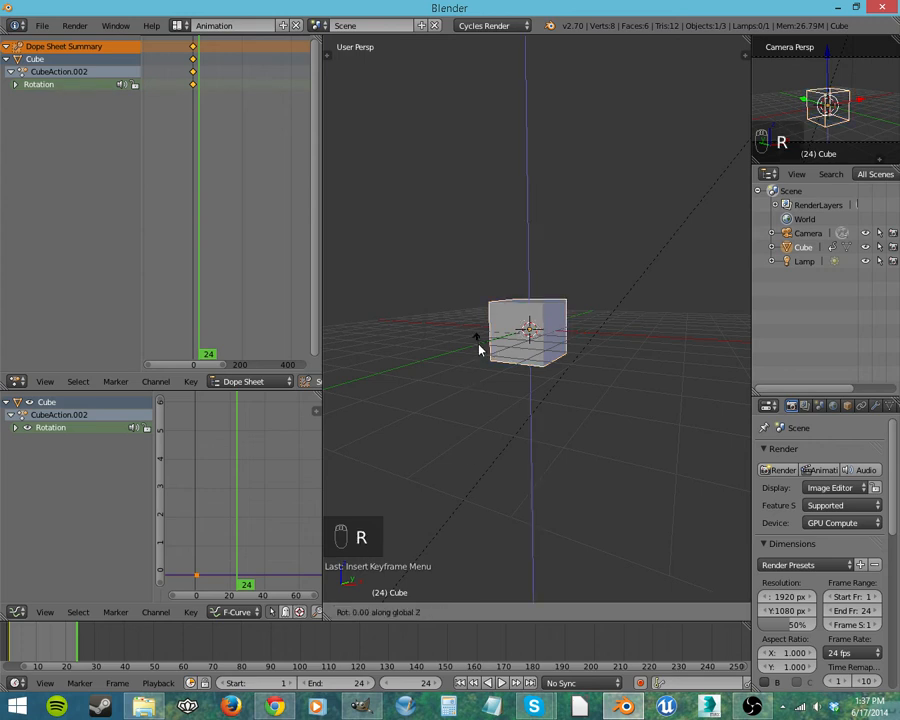
pyautogui.click(478, 349)
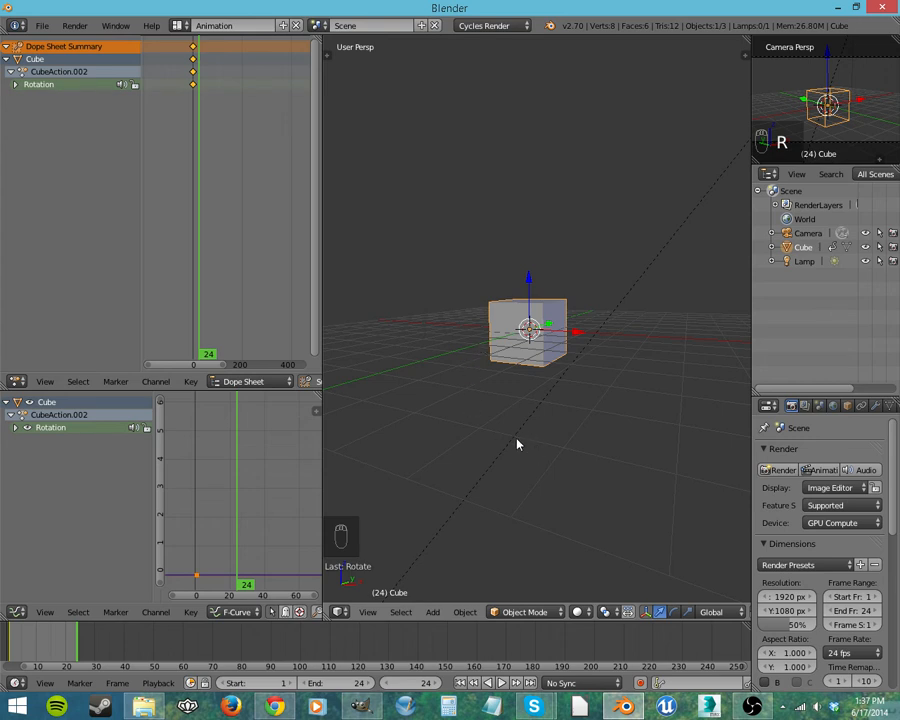
pyautogui.press('i')
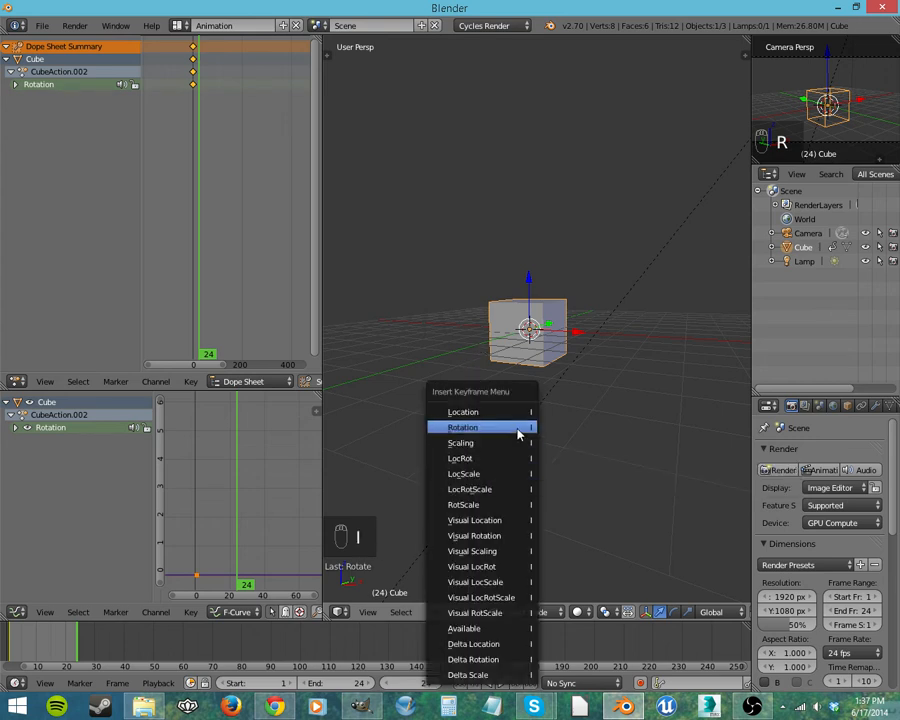
pyautogui.click(518, 428)
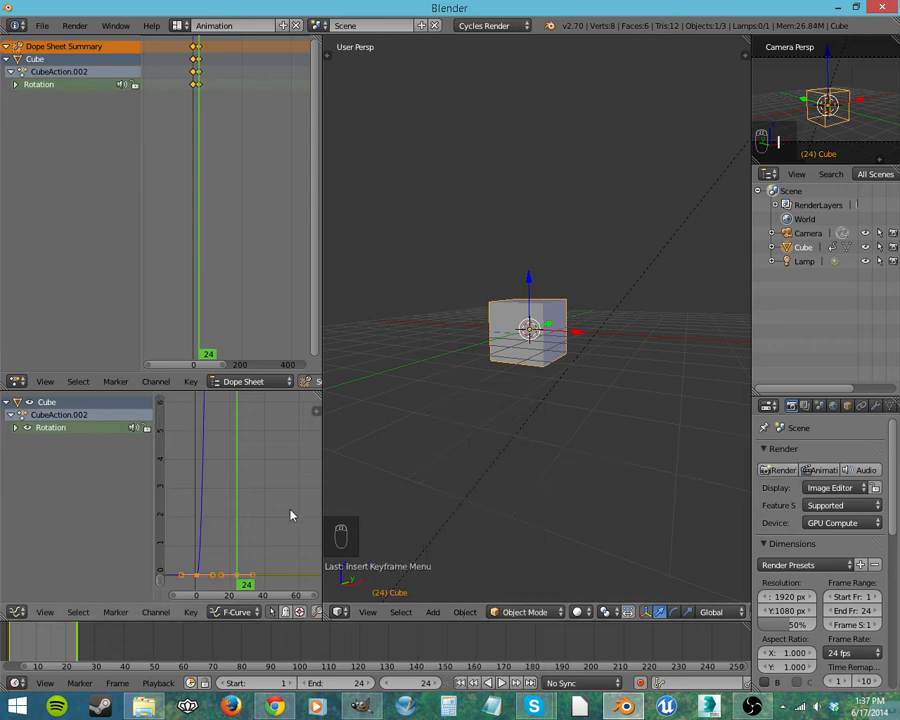
# Step: Examine the cube's rotation curves in the graph editor between the keyframes at frames 1 and 24
pyautogui.scroll(-5, 217, 453)
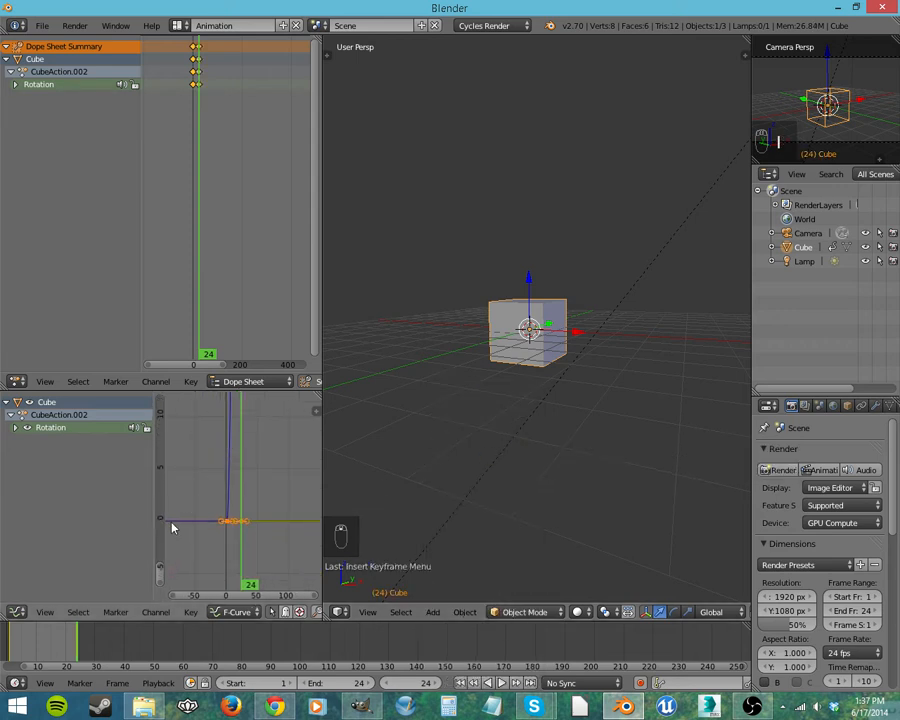
pyautogui.moveTo(199, 472); pyautogui.dragTo(194, 532, button='middle')
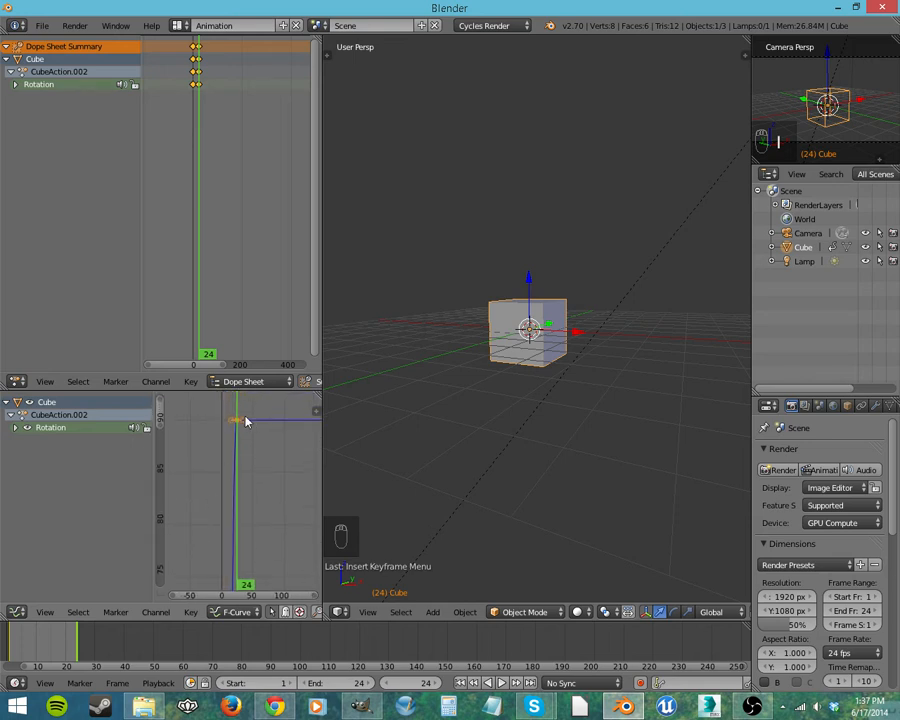
pyautogui.moveTo(250, 492); pyautogui.dragTo(243, 468, button='middle')
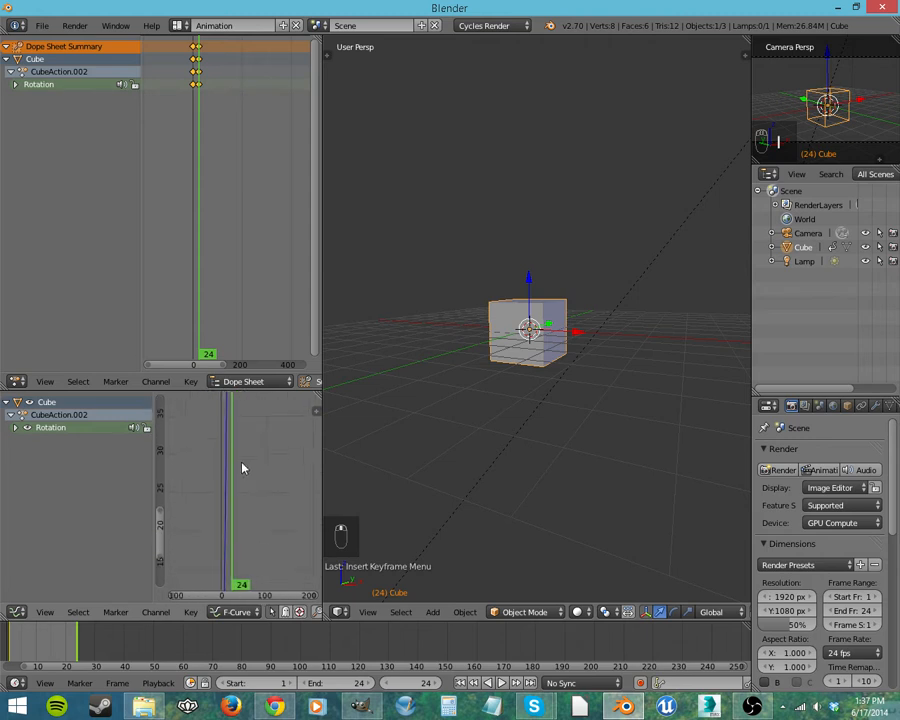
pyautogui.scroll(-7, 239, 456)
pyautogui.scroll(-12, 239, 455)
pyautogui.scroll(17, 249, 478)
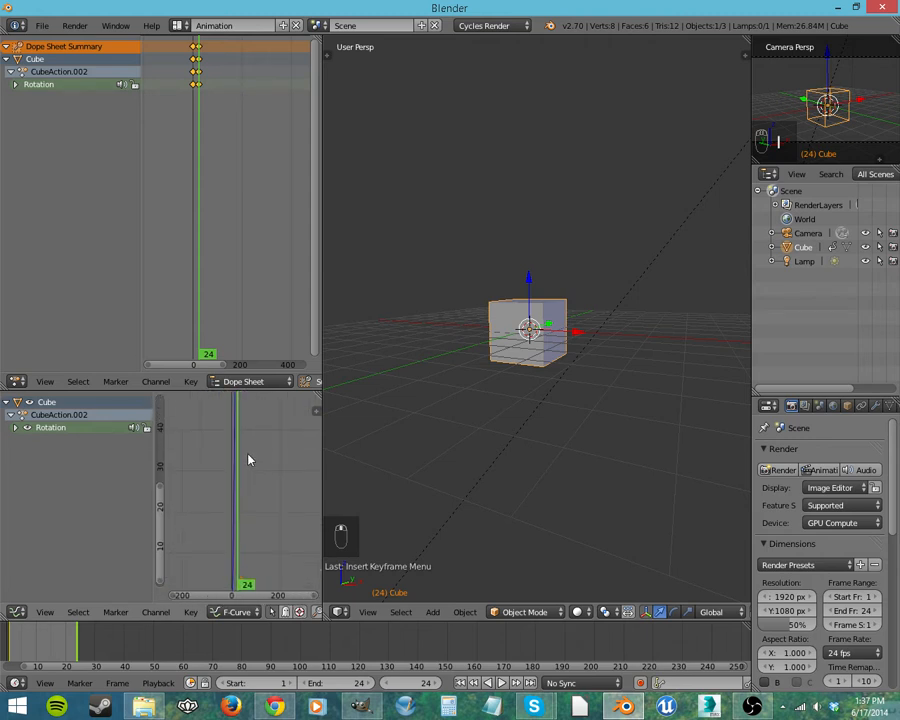
pyautogui.scroll(8, 250, 476)
pyautogui.moveTo(254, 503); pyautogui.dragTo(296, 566, button='middle')
pyautogui.scroll(12, 236, 528)
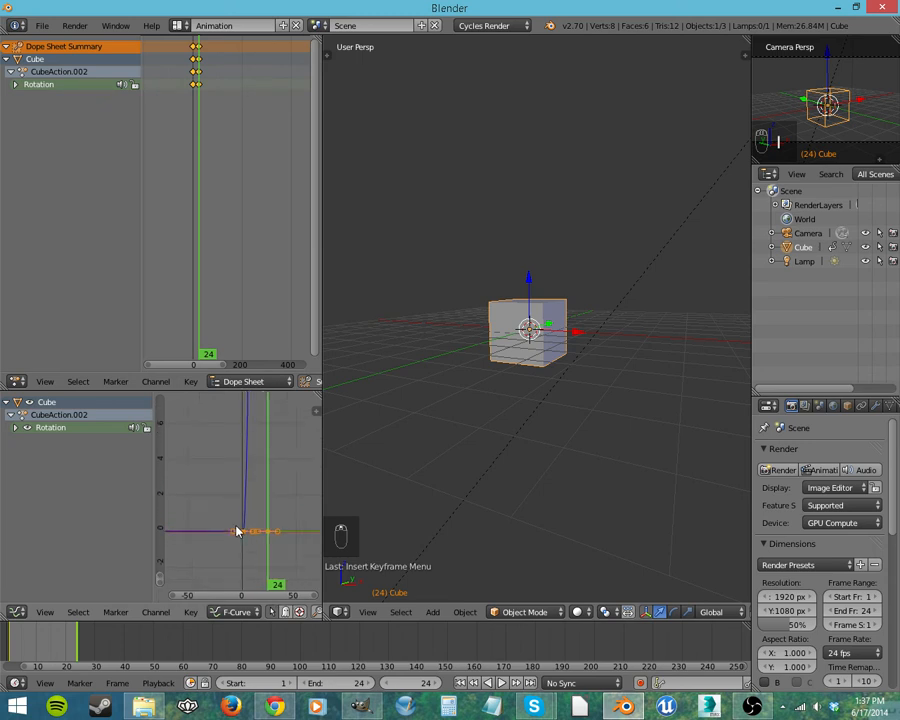
pyautogui.moveTo(218, 522); pyautogui.dragTo(221, 423, button='middle')
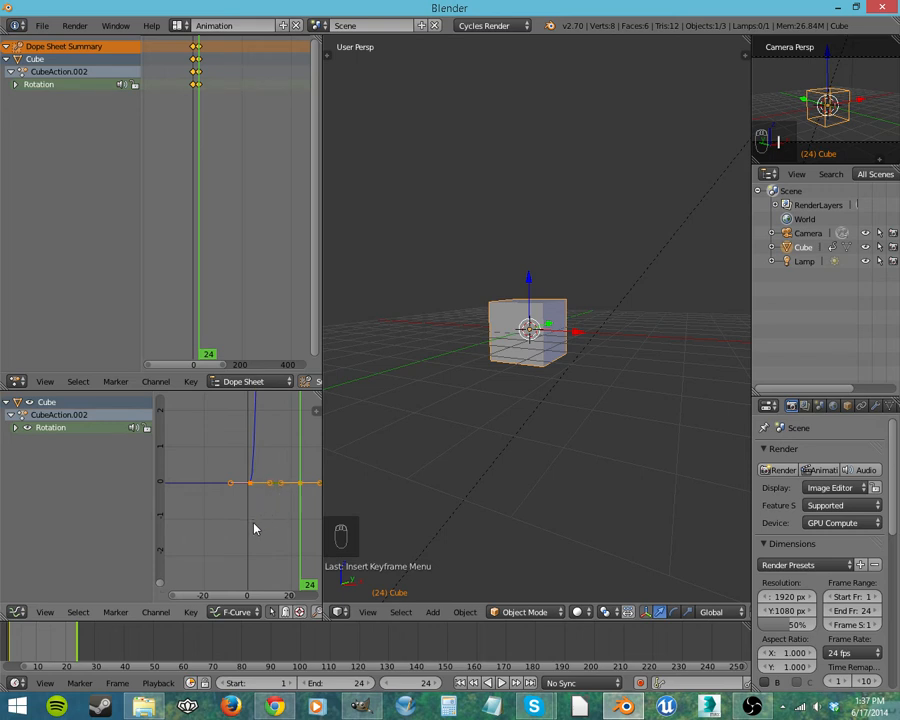
# Step: Play back the cube's rotation animation, view it close up and stop the playback
pyautogui.moveTo(529, 428); pyautogui.dragTo(552, 449, button='middle')
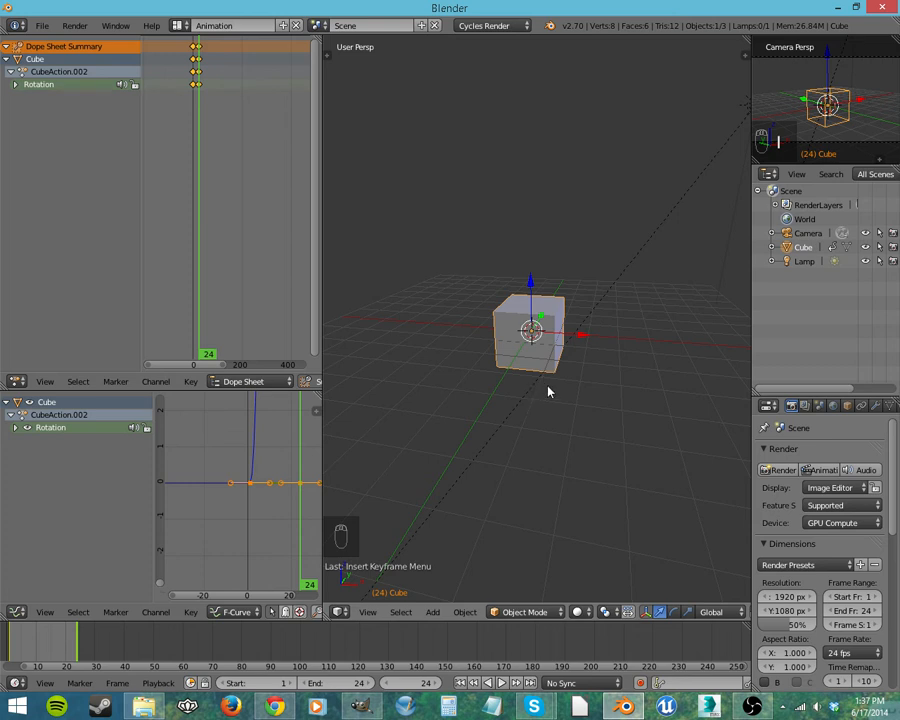
pyautogui.hotkey('alt', 'a')
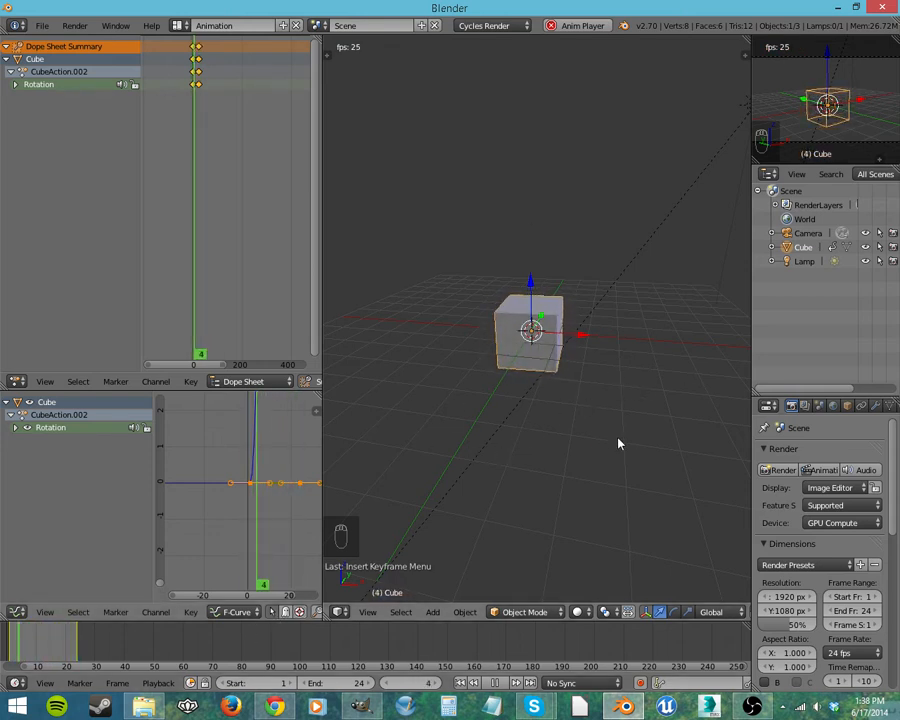
pyautogui.scroll(5, 577, 364)
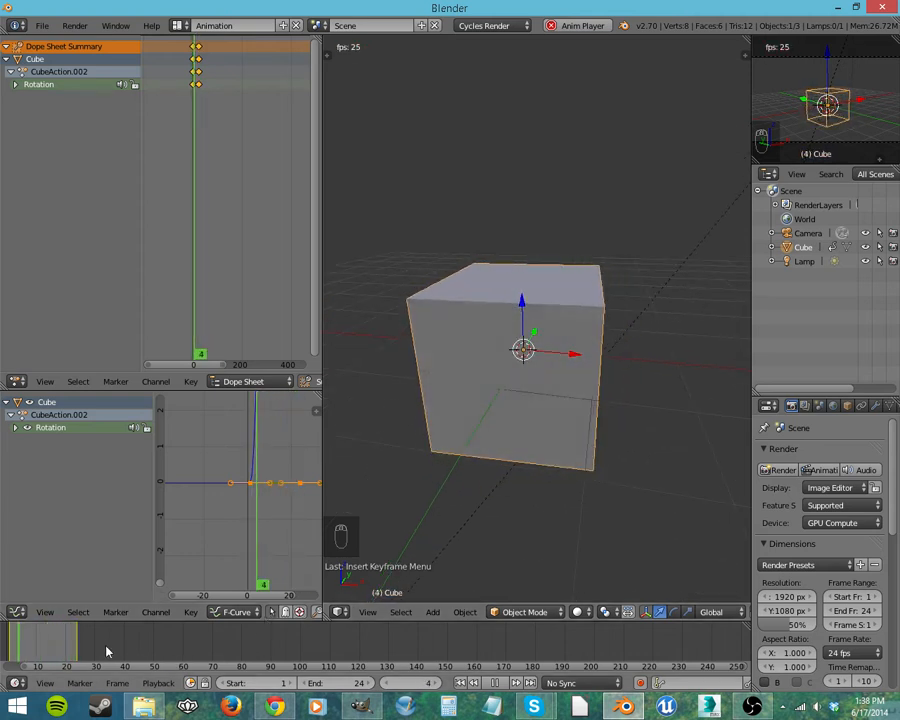
pyautogui.press('Escape')
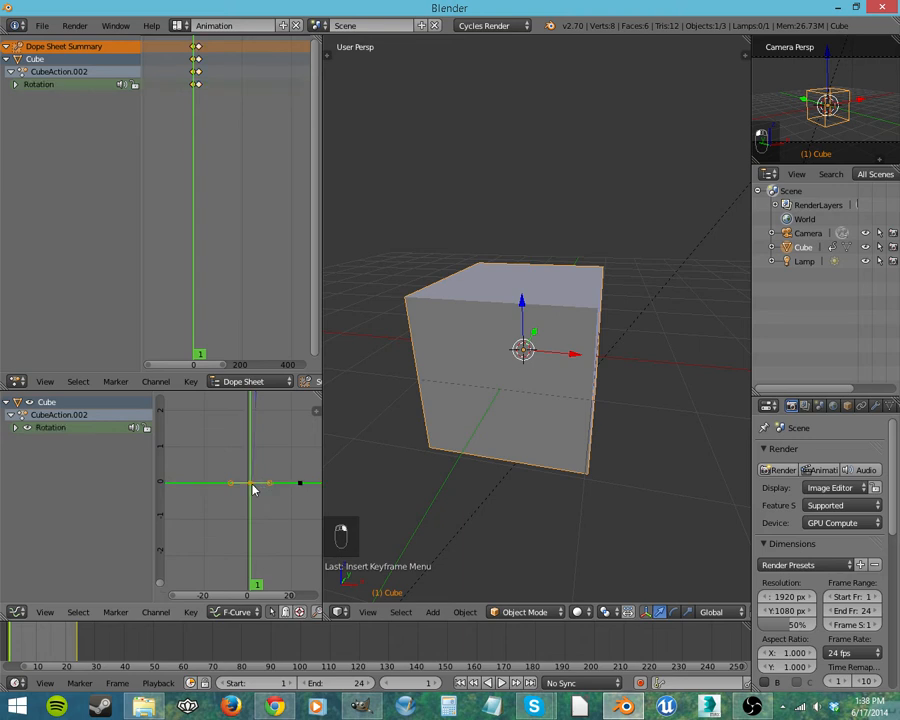
# Step: Set the Z Euler Rotation keyframes at frames 1 and 24 to linear interpolation and play back the animation
pyautogui.click(16, 428)
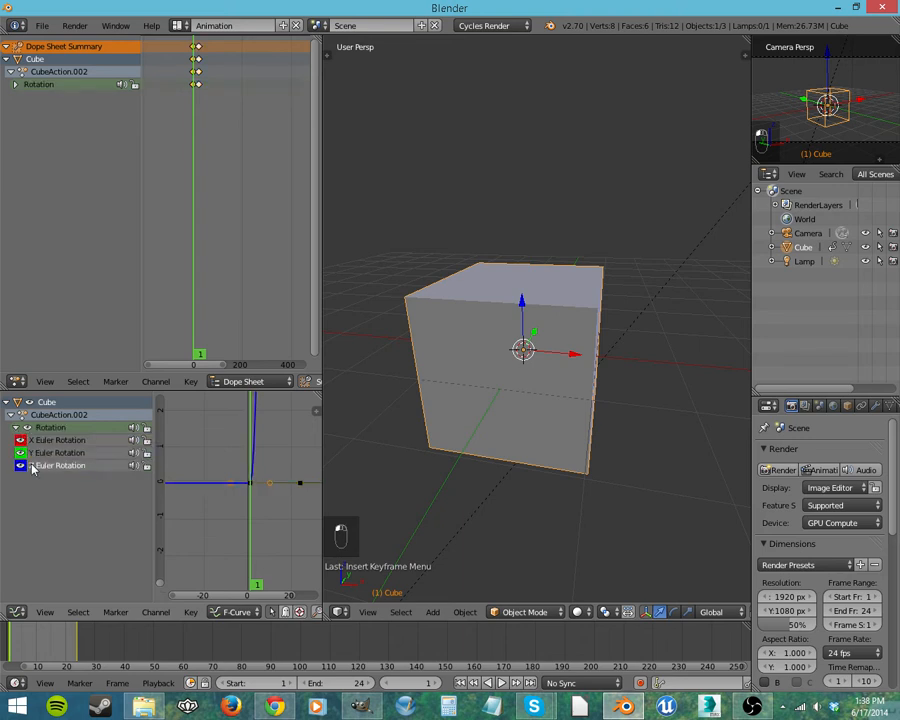
pyautogui.press('t')
pyautogui.click(265, 484)
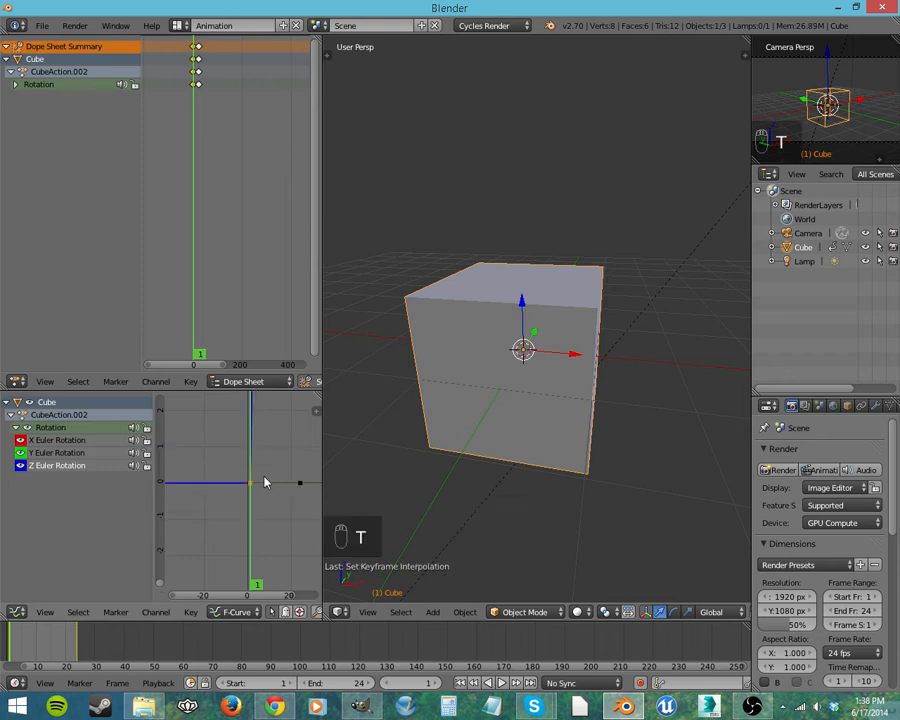
pyautogui.moveTo(268, 428); pyautogui.dragTo(202, 580, button='middle')
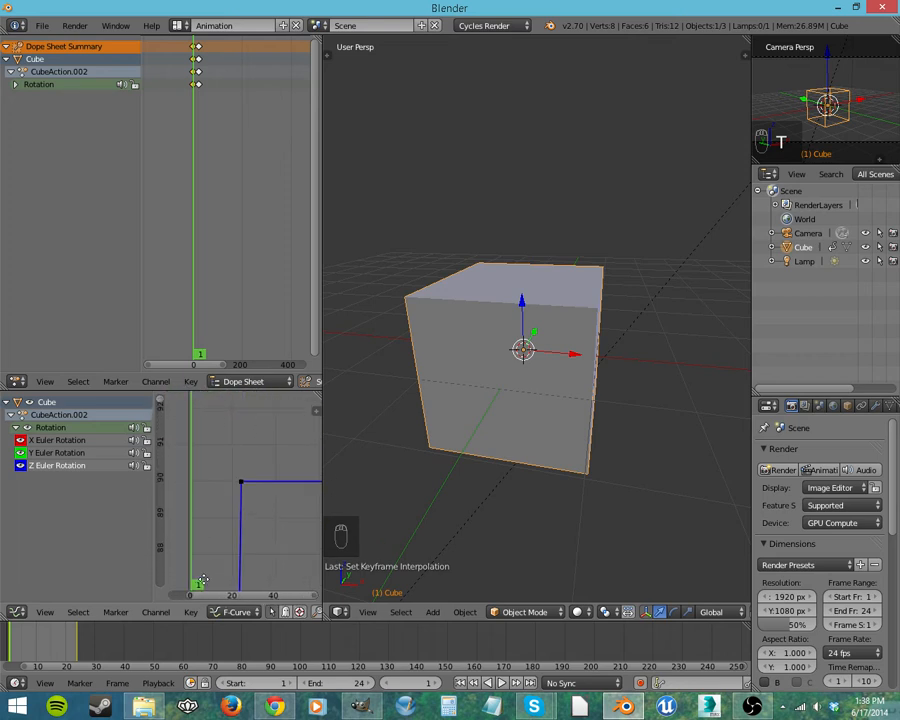
pyautogui.press('t')
pyautogui.click(257, 511)
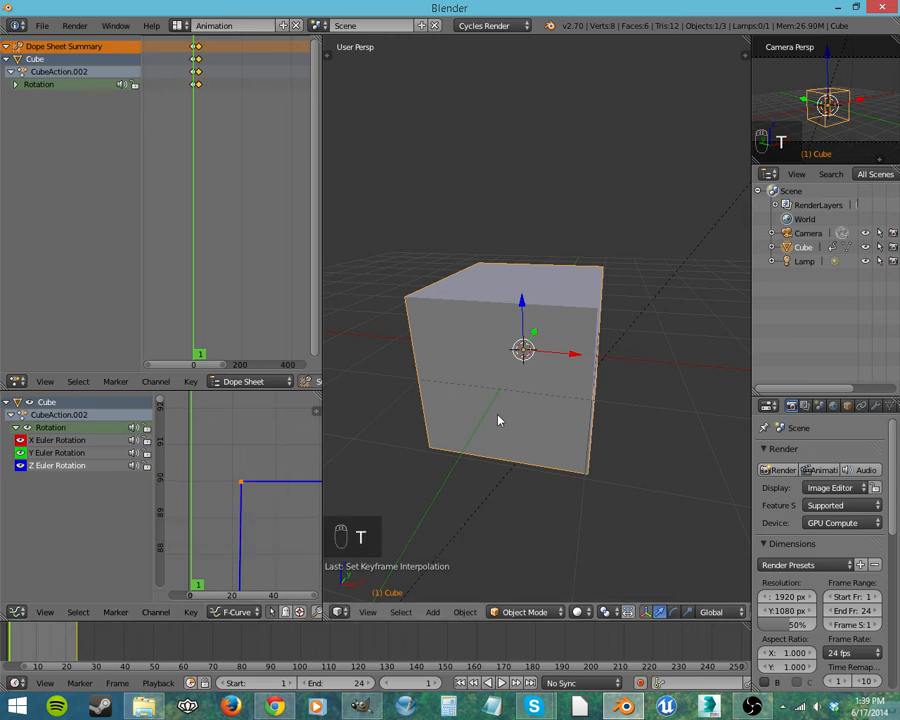
pyautogui.hotkey('alt', 'a')
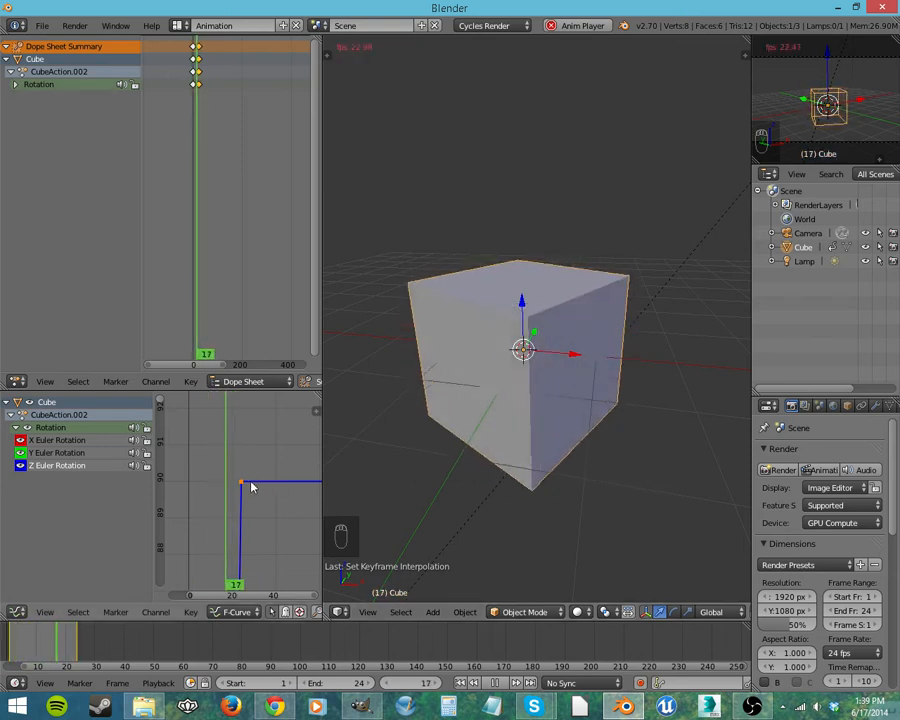
# Step: Stop the playback and try to move the X Euler Rotation keyframe at frame 1 in the graph editor
pyautogui.click(495, 683)
pyautogui.scroll(-6, 230, 472)
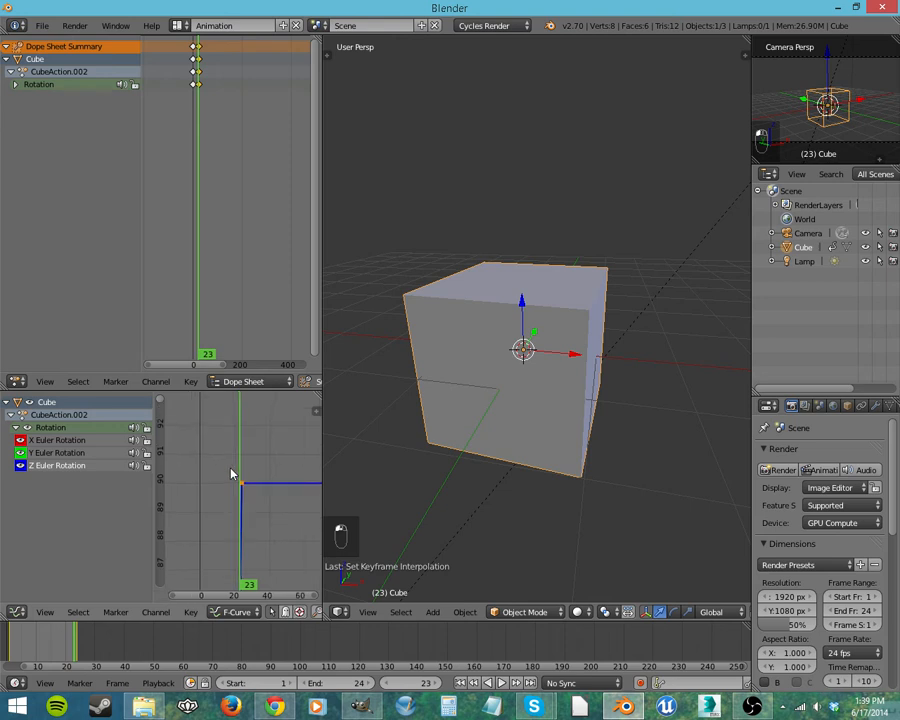
pyautogui.moveTo(264, 542); pyautogui.dragTo(295, 485, button='middle')
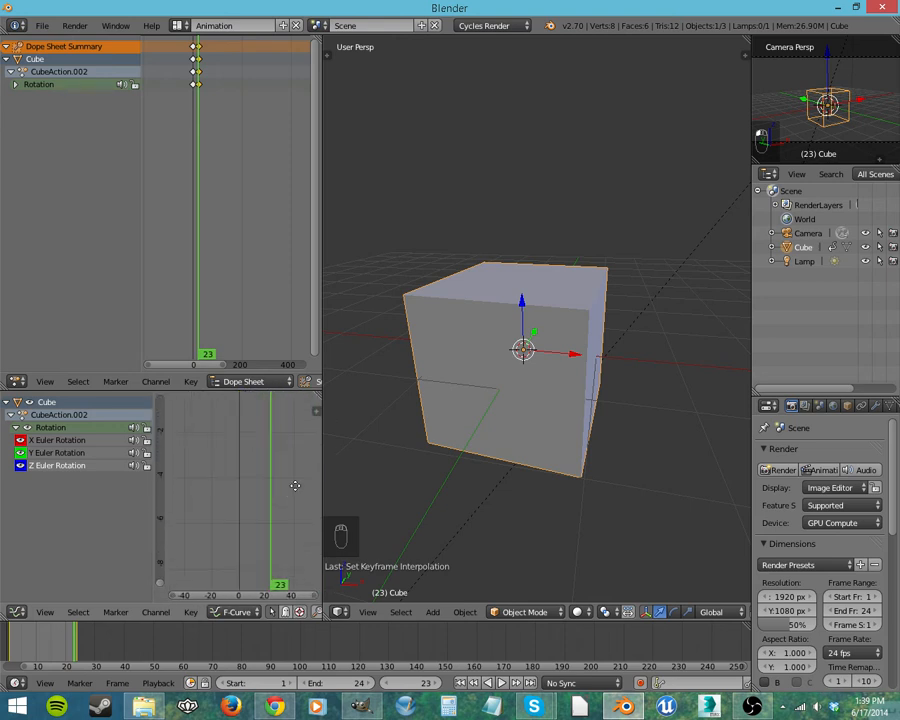
pyautogui.moveTo(296, 560); pyautogui.dragTo(321, 424, button='middle')
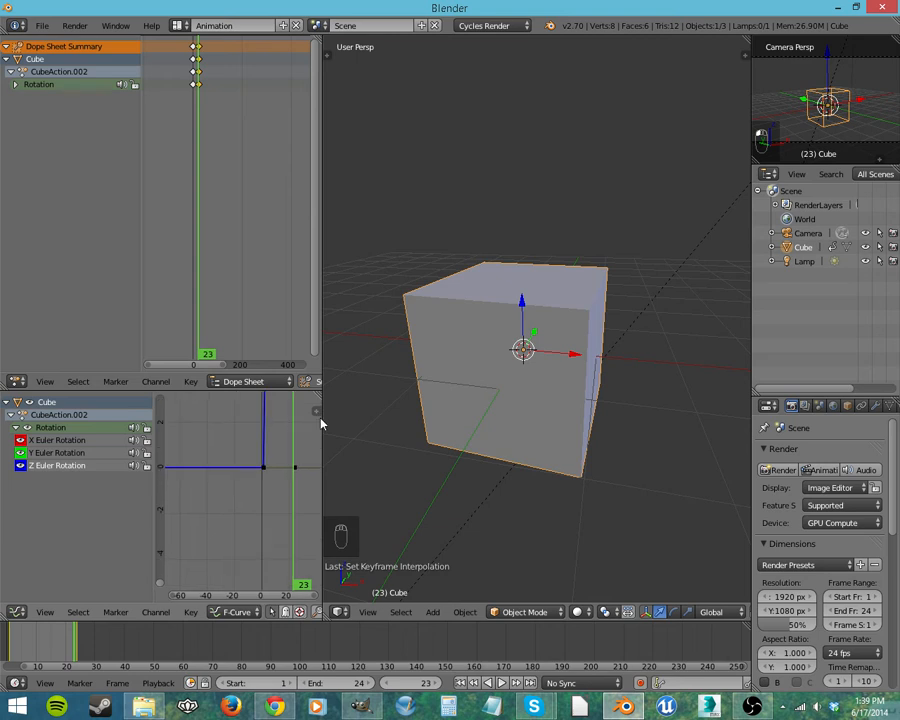
pyautogui.rightClick(264, 470)
pyautogui.press('g')
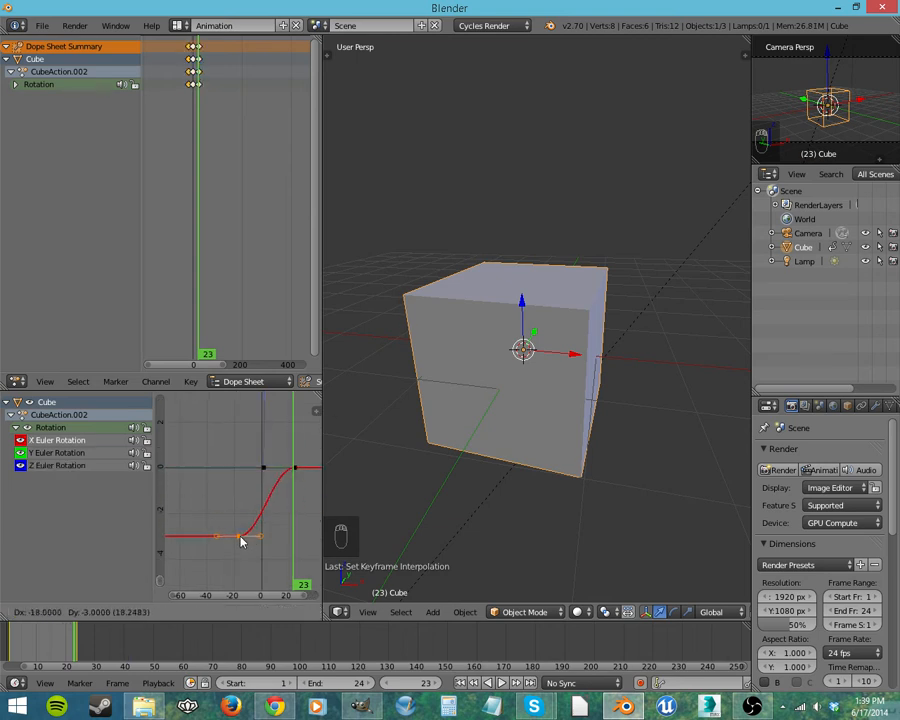
pyautogui.rightClick(250, 542)
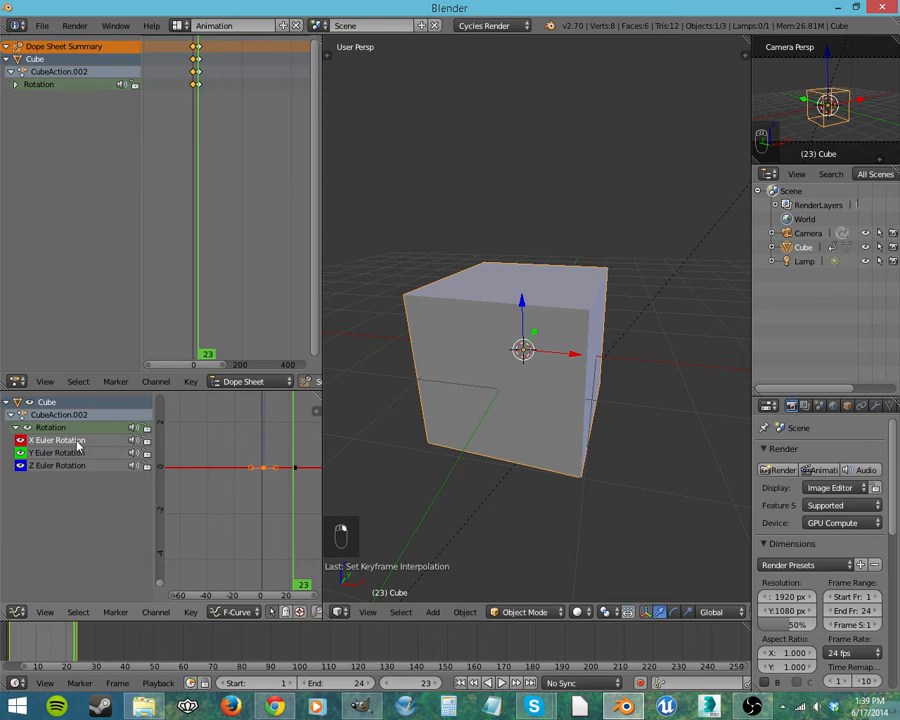
# Step: Lower the Y Euler Rotation keyframe at frame 1 by about 2.6 degrees, then play back and stop the animation
pyautogui.moveTo(266, 474); pyautogui.dragTo(269, 520, button='right')
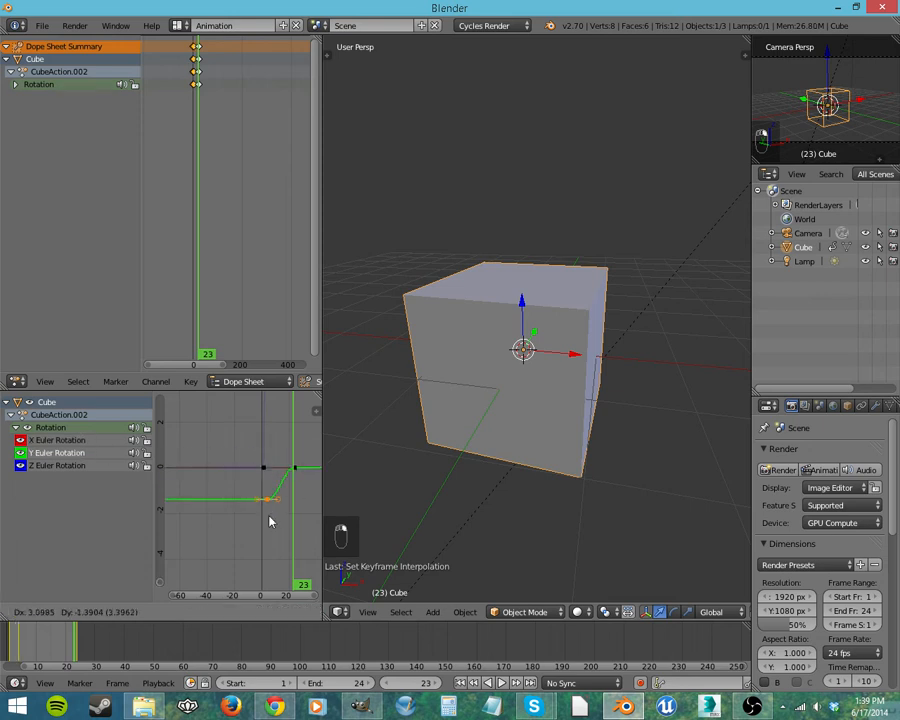
pyautogui.click(265, 543)
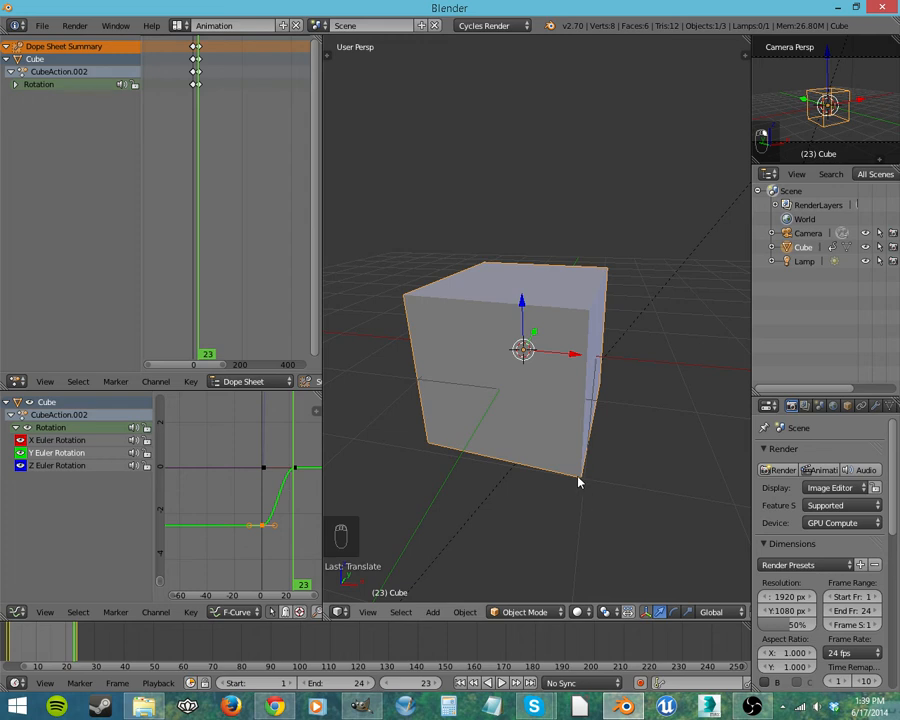
pyautogui.click(501, 684)
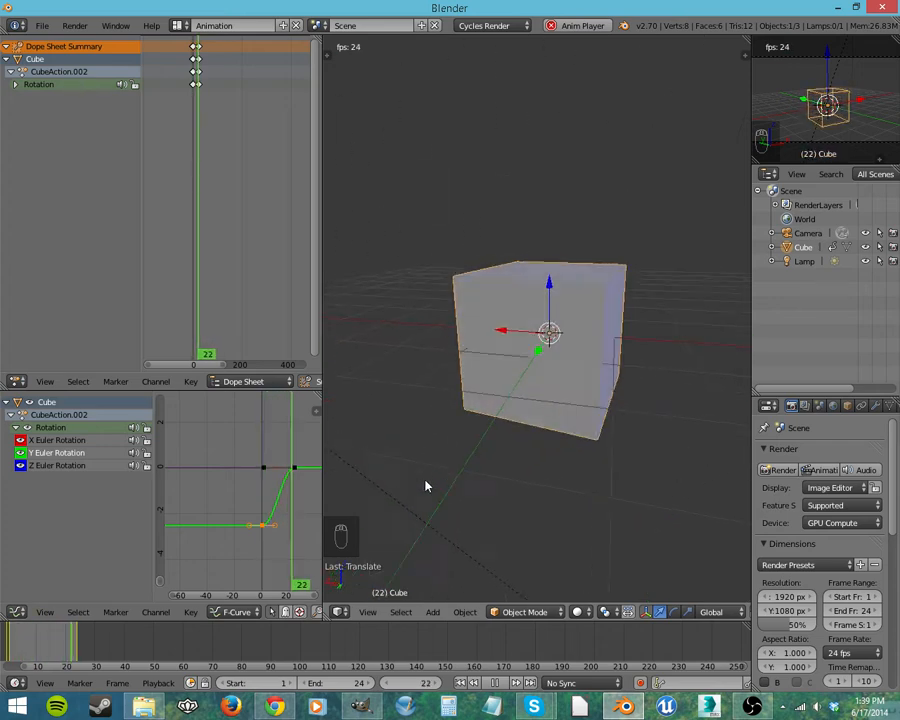
pyautogui.moveTo(425, 486); pyautogui.dragTo(460, 503, button='middle')
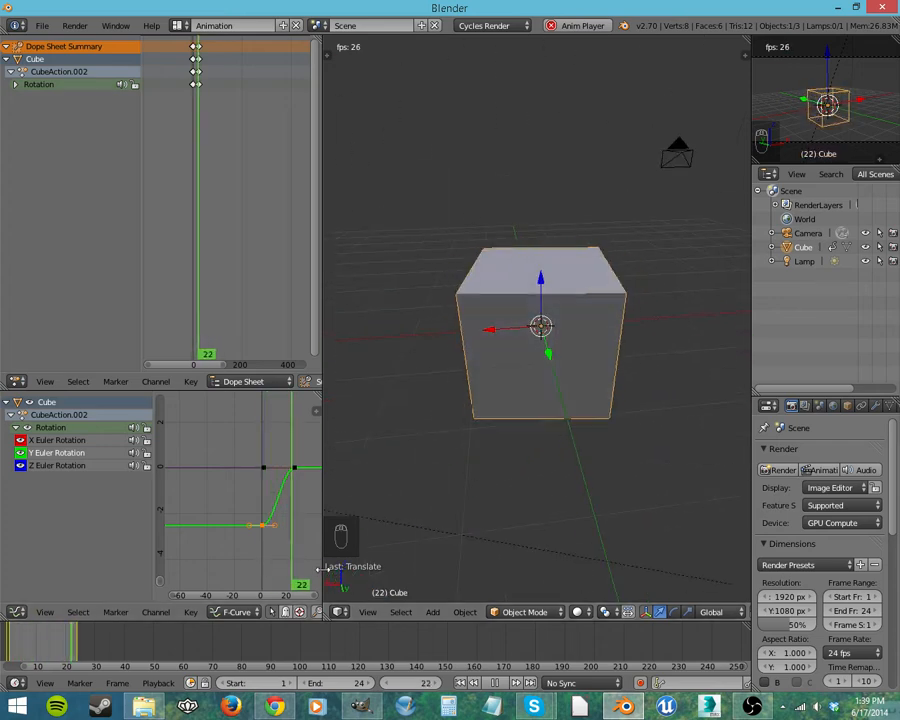
pyautogui.click(498, 686)
pyautogui.scroll(-3, 286, 515)
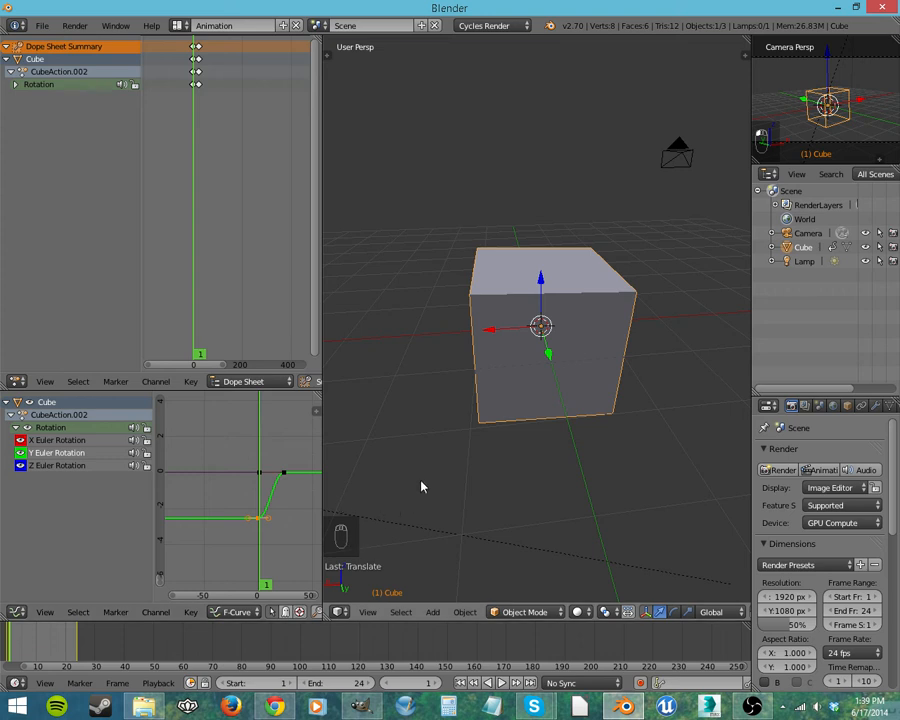
# Step: Try moving the lowered Y Euler Rotation keyframe back to zero, cancel, and undo its earlier change
pyautogui.moveTo(258, 522); pyautogui.dragTo(260, 494, button='right')
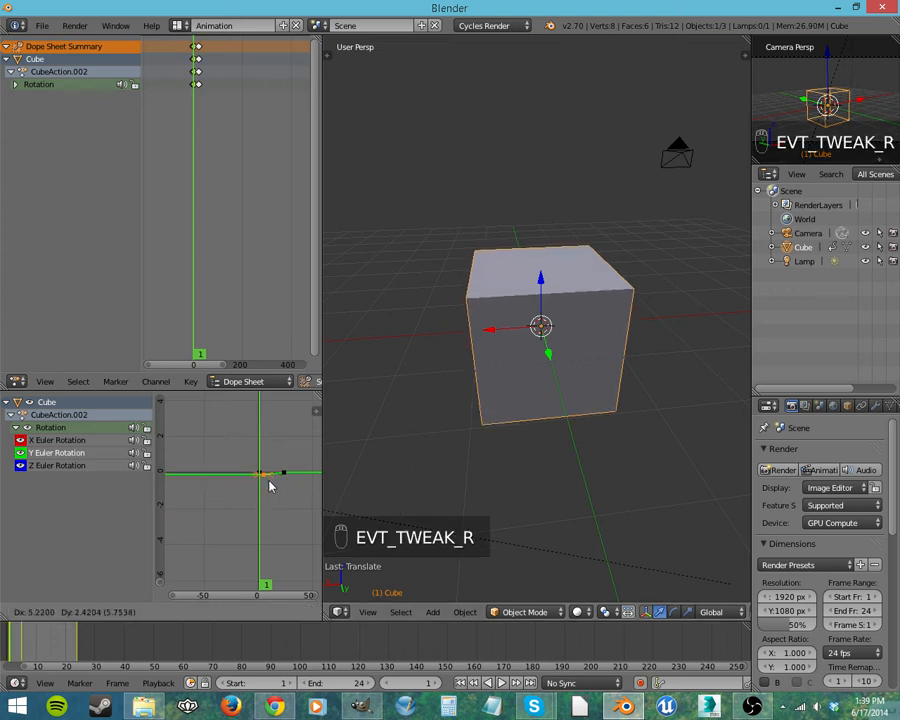
pyautogui.moveTo(268, 484); pyautogui.dragTo(266, 484, button='right')
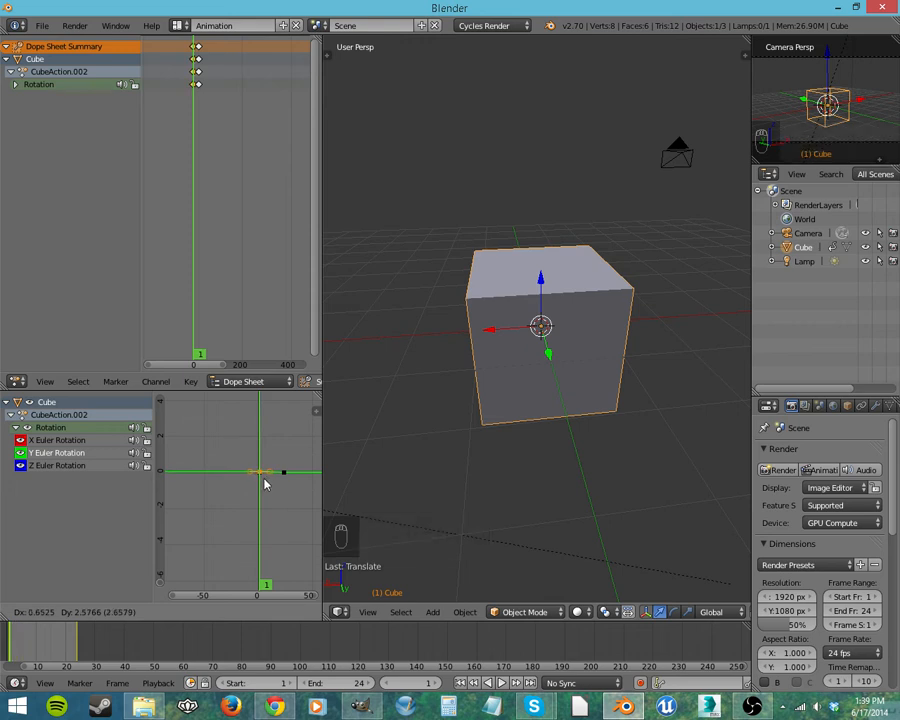
pyautogui.press('Escape')
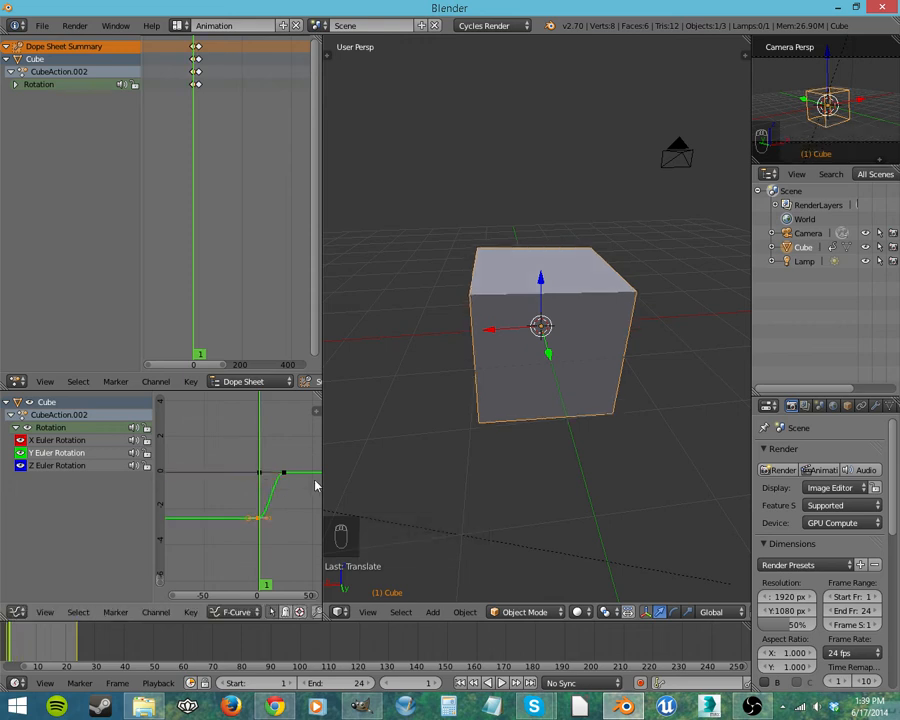
pyautogui.hotkey('ctrl', 'z')
pyautogui.hotkey('ctrl', 'z')
pyautogui.hotkey('ctrl', 'z')
pyautogui.hotkey('ctrl', 'z')
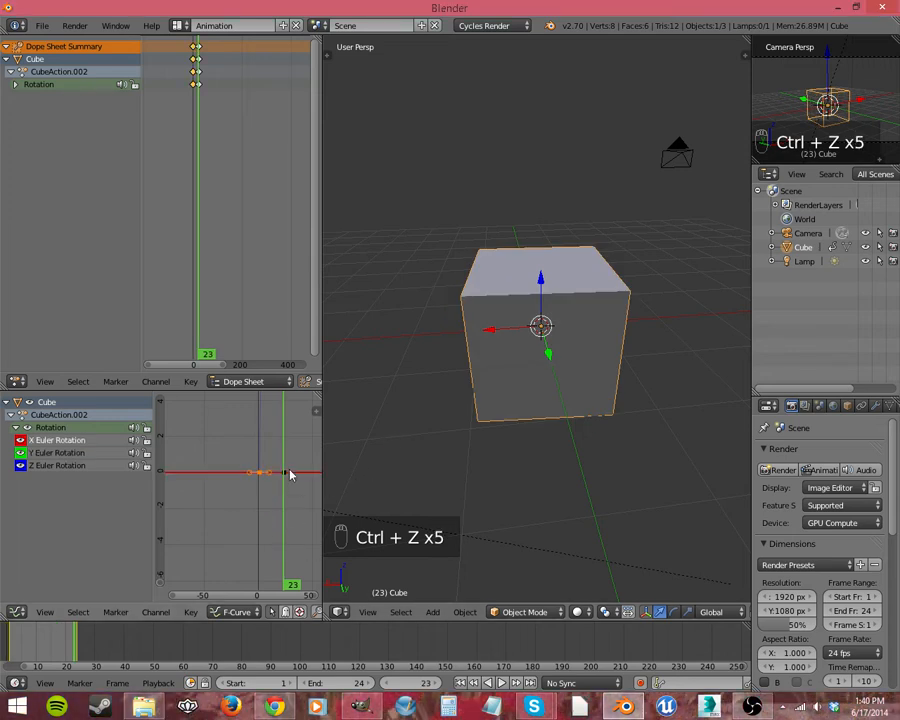
# Step: Raise the X Euler Rotation keyframe at frame 24 vertically by 90 degrees and play back the animation
pyautogui.scroll(-5, 260, 490)
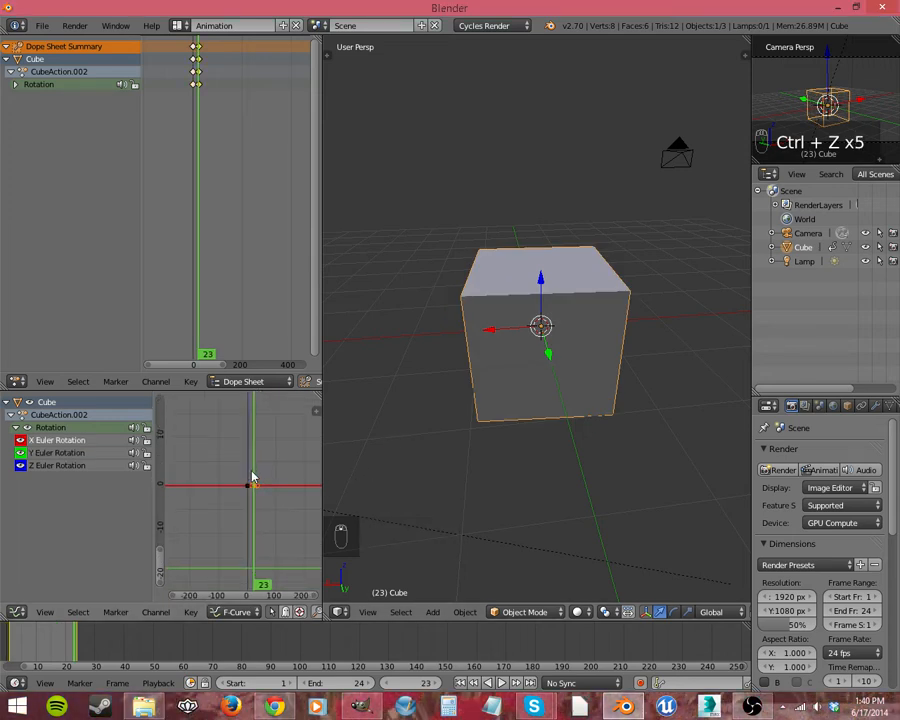
pyautogui.press('g')
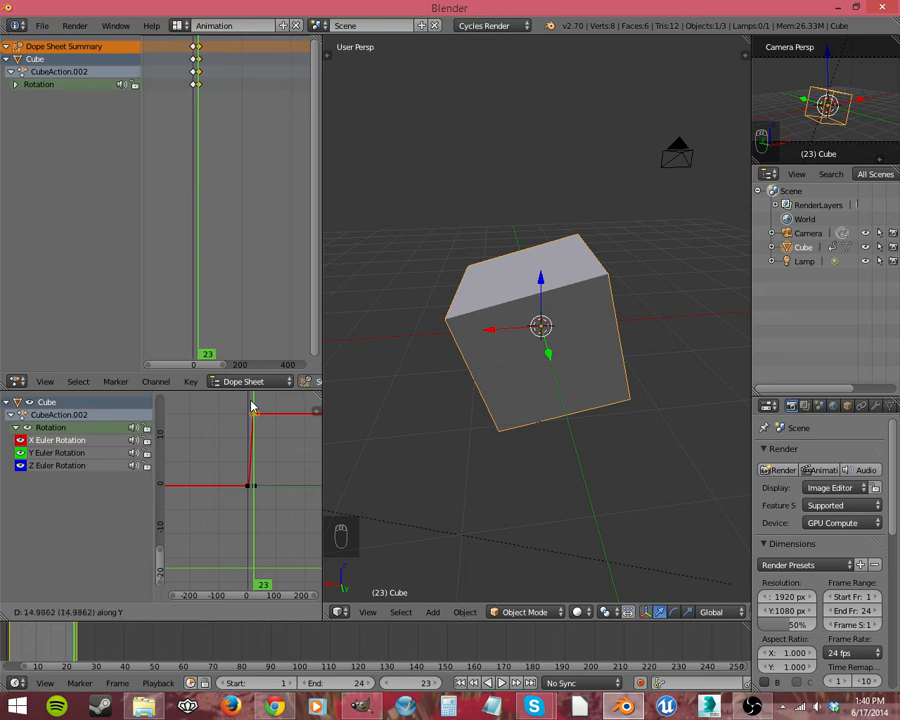
pyautogui.write('90')
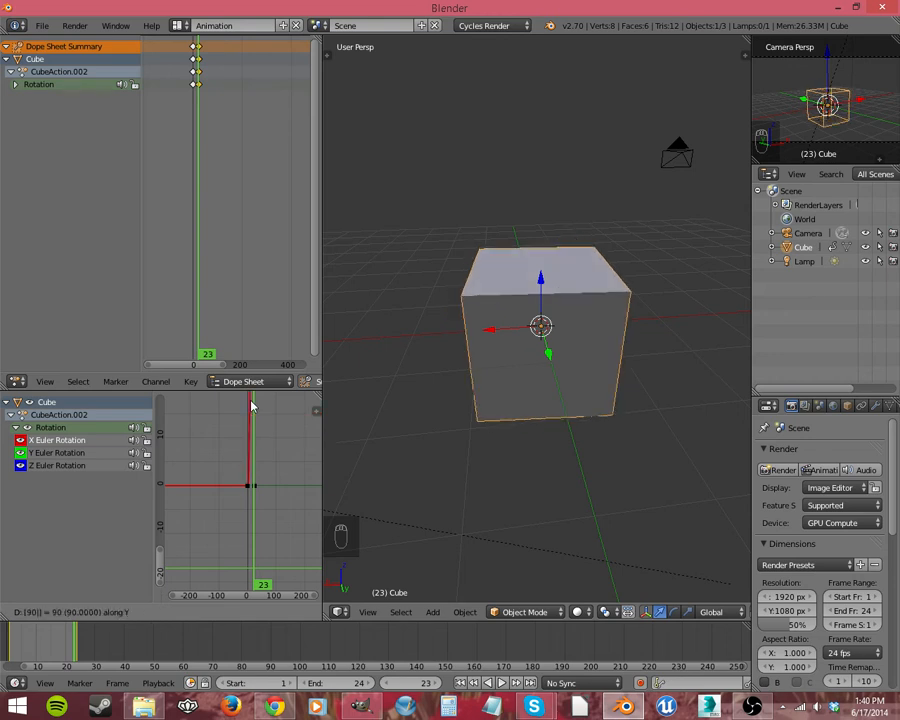
pyautogui.press('Return')
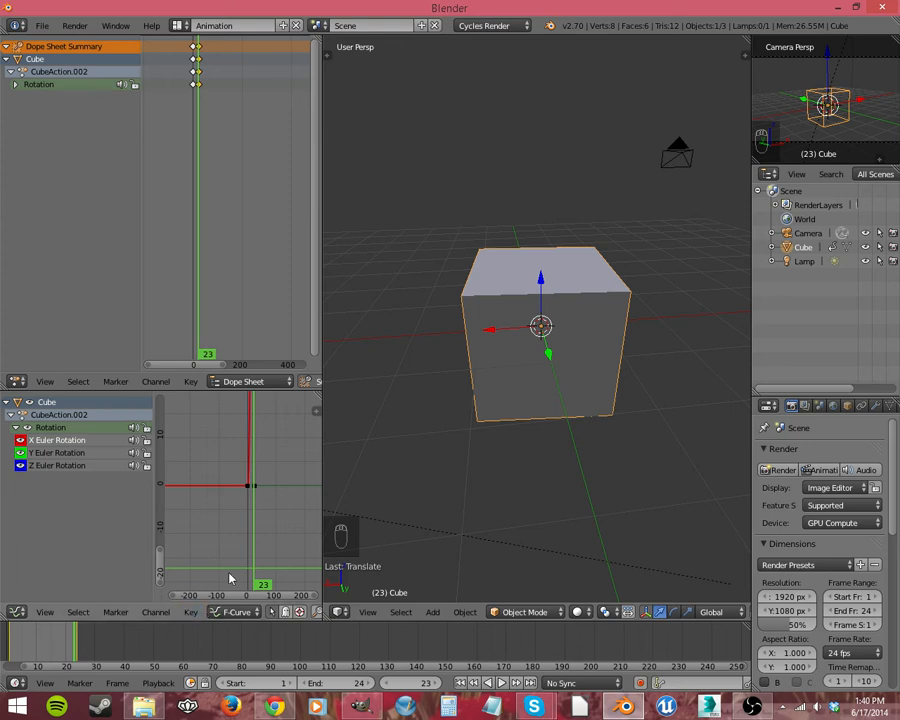
pyautogui.click(505, 686)
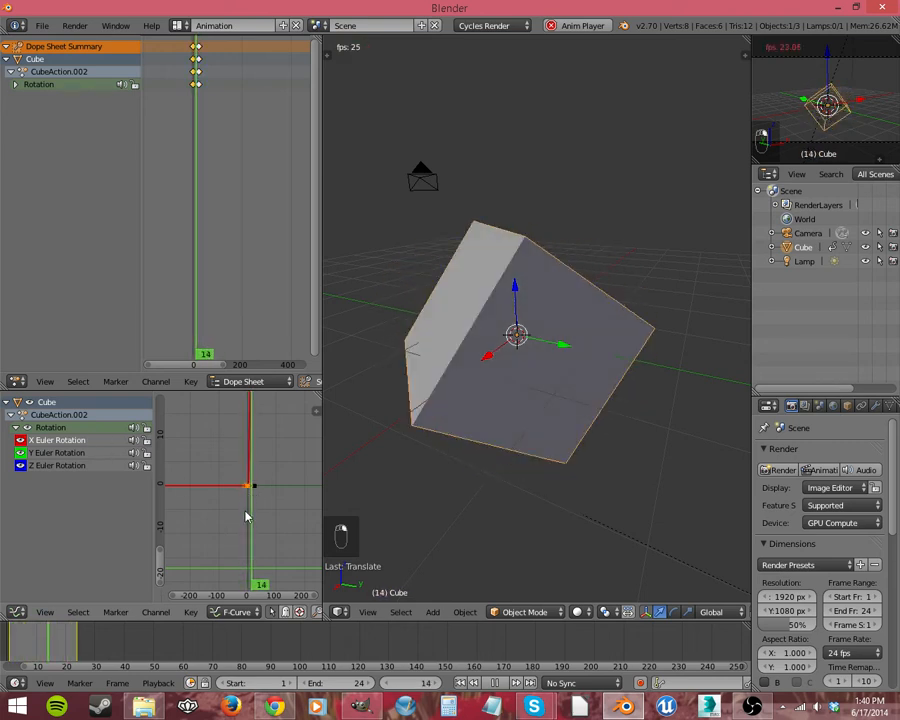
# Step: Set the X Euler Rotation keyframes at frames 1 and 24 to linear interpolation
pyautogui.press('t')
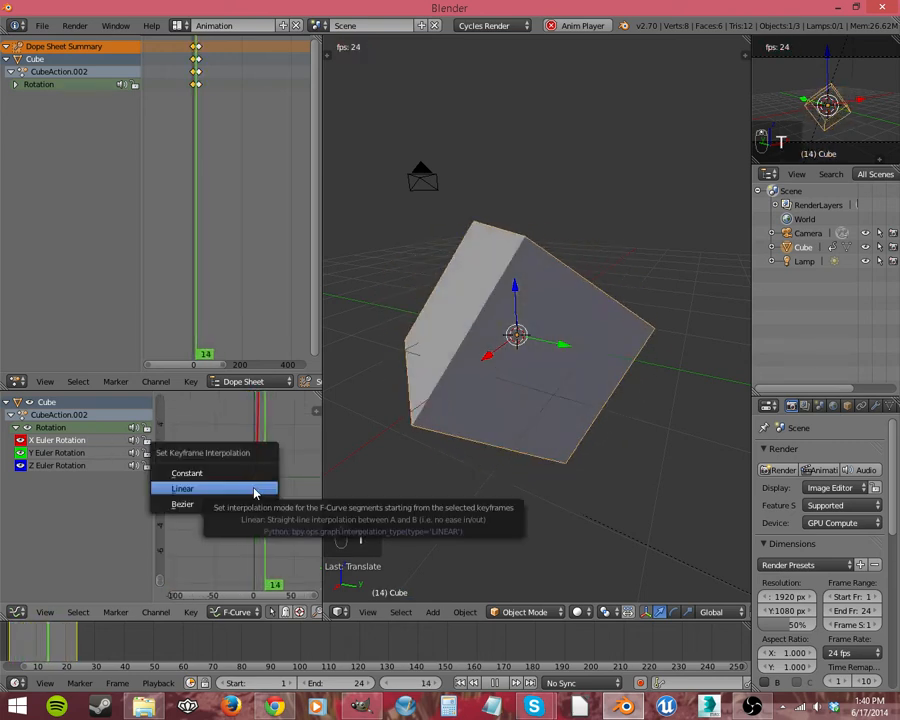
pyautogui.click(214, 492)
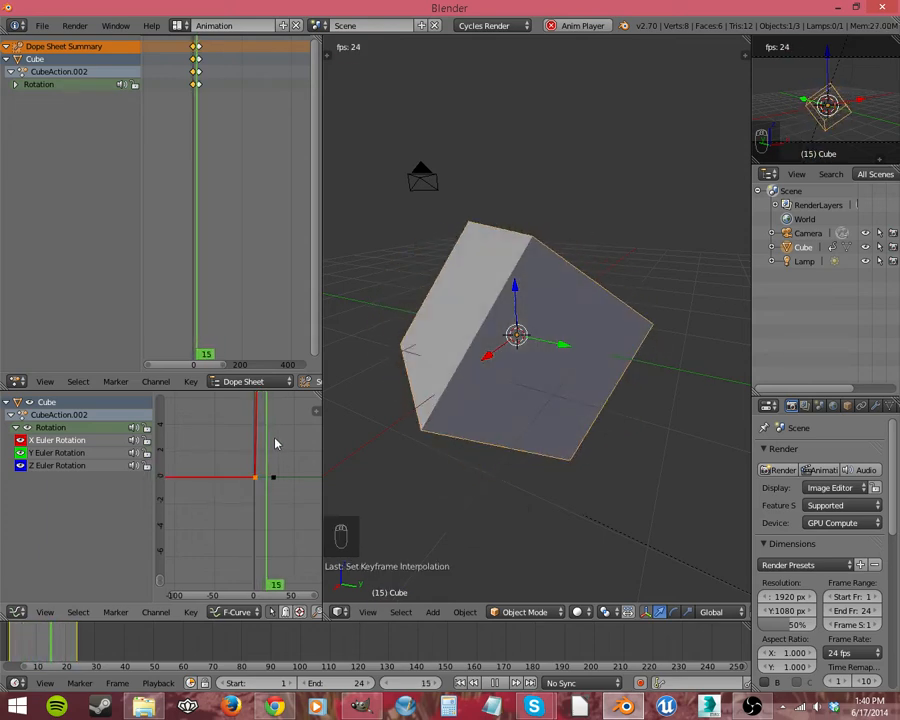
pyautogui.moveTo(275, 442); pyautogui.dragTo(253, 490, button='middle')
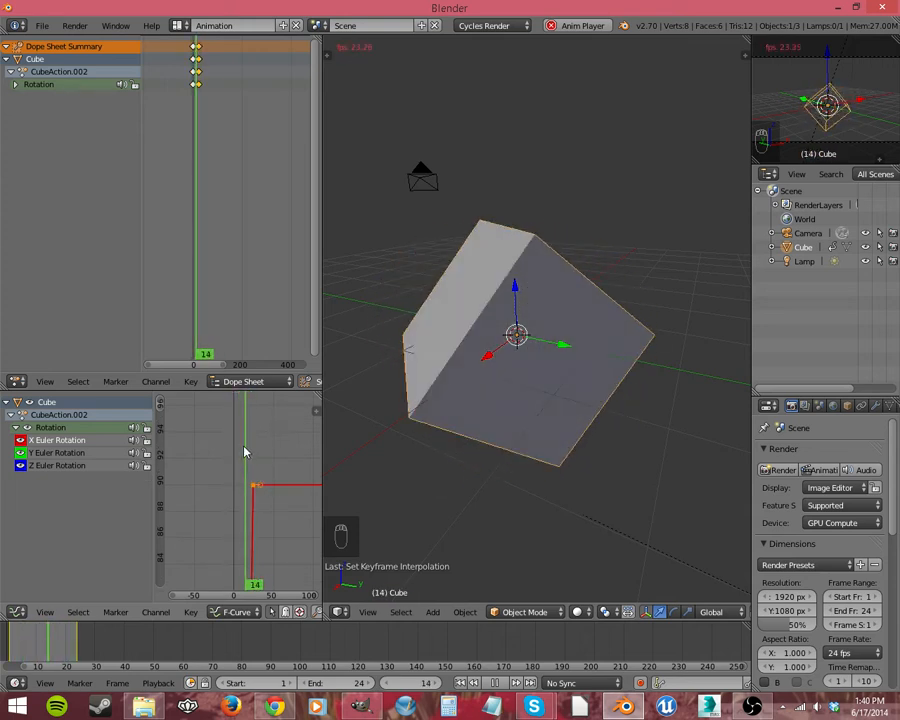
pyautogui.press('t')
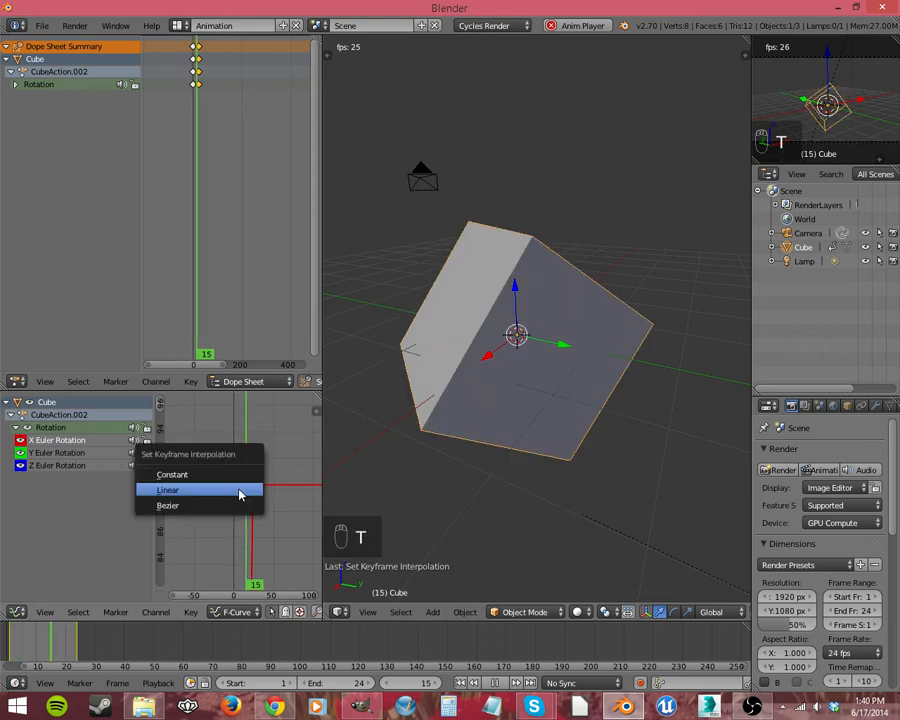
pyautogui.click(240, 494)
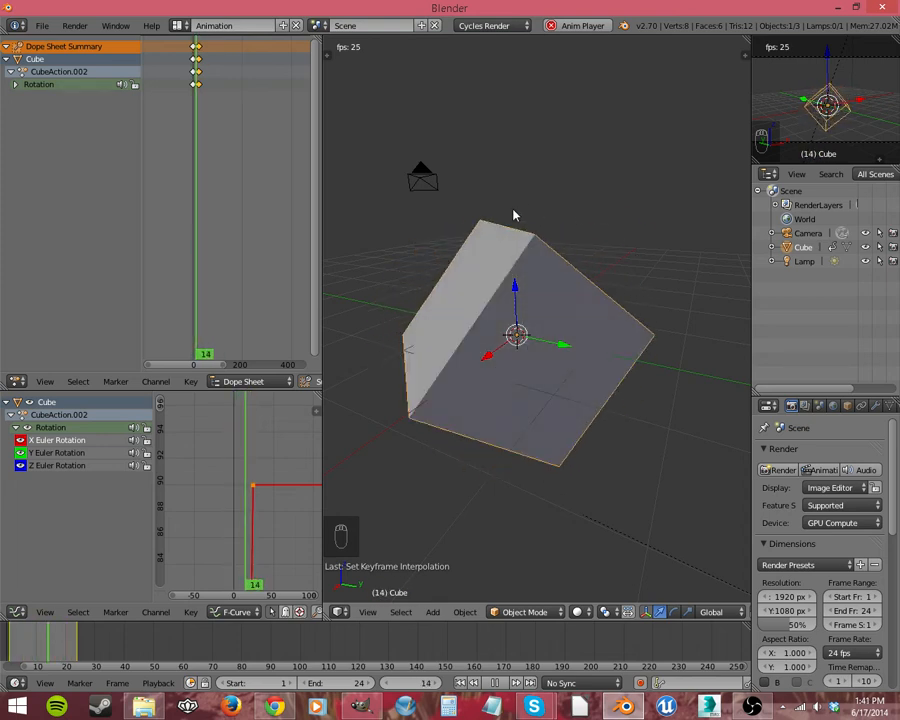
# Step: Look over the X Euler Rotation curve, stop the playback and return to frame 1
pyautogui.scroll(-1, 256, 521)
pyautogui.scroll(2, 258, 520)
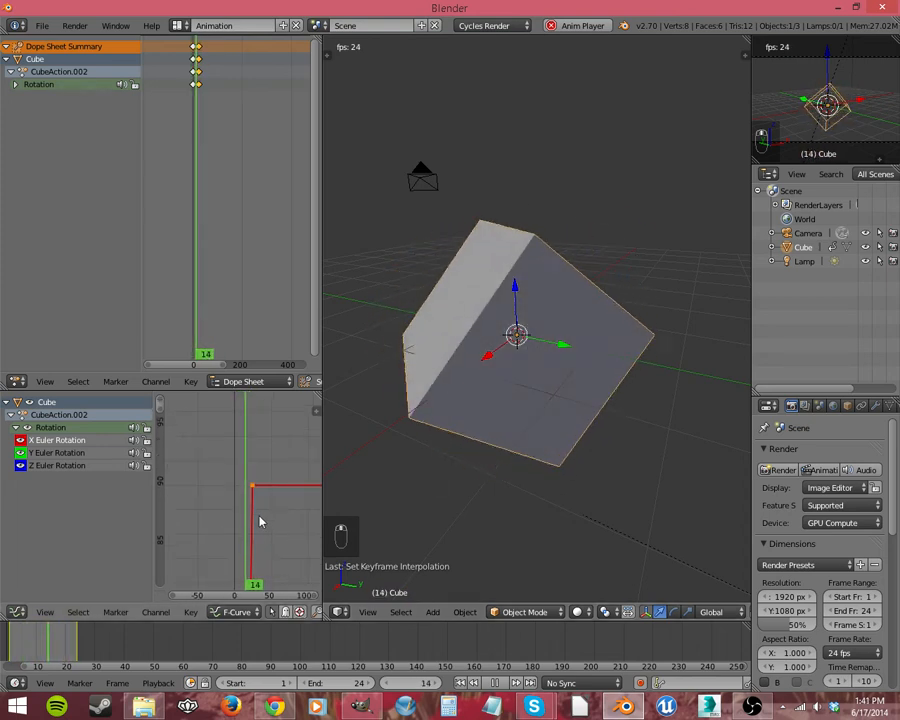
pyautogui.moveTo(266, 541); pyautogui.dragTo(285, 490, button='middle')
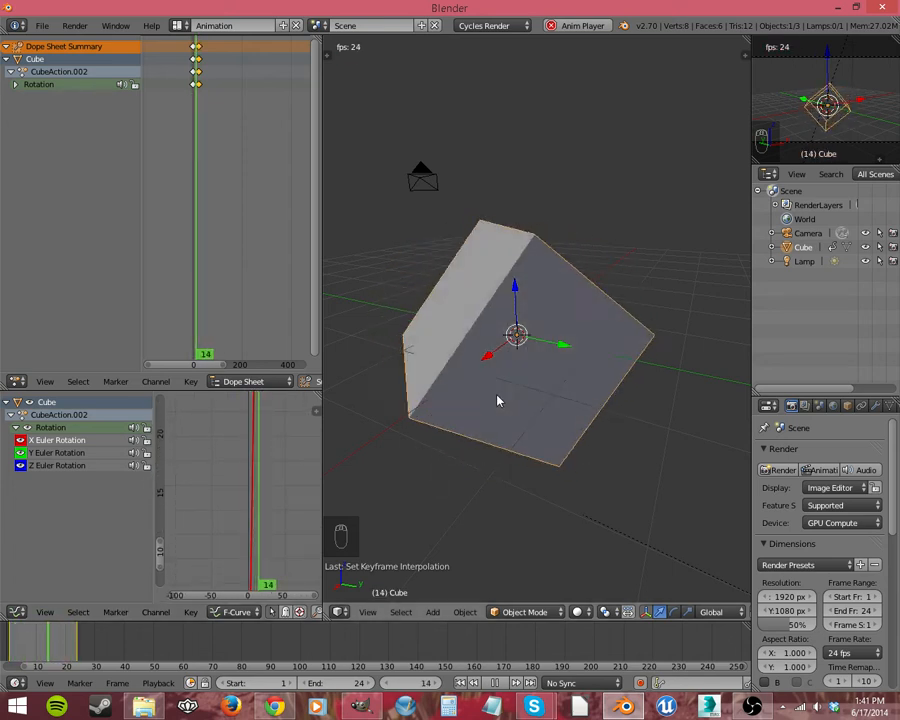
pyautogui.click(494, 683)
pyautogui.click(461, 683)
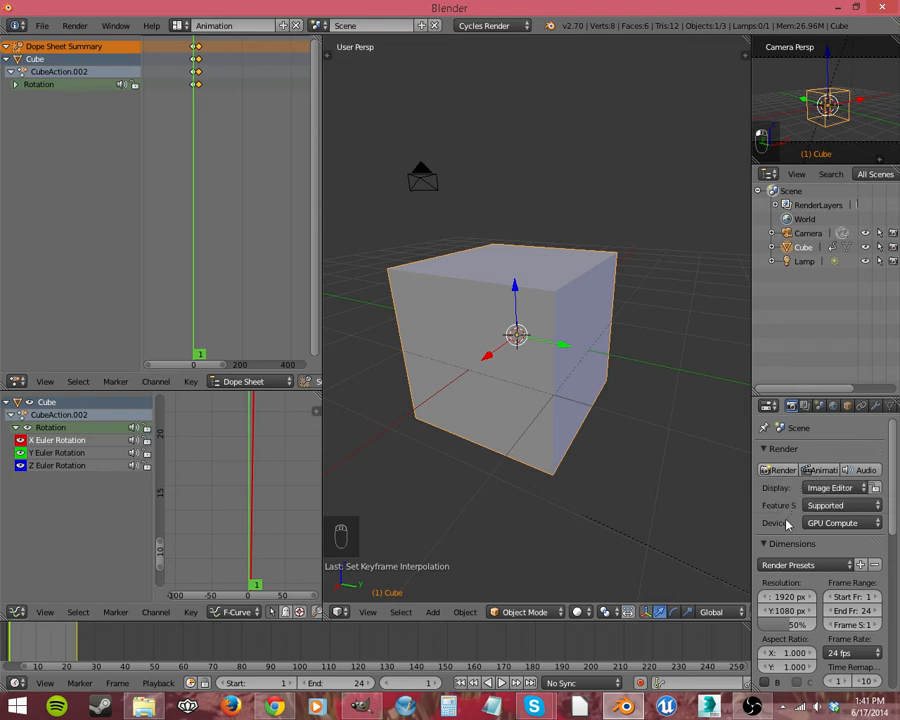
# Step: Set the render resolution scale to 25% and the output folder to Z:\gamemaking\blender render images\
pyautogui.scroll(-3, 787, 524)
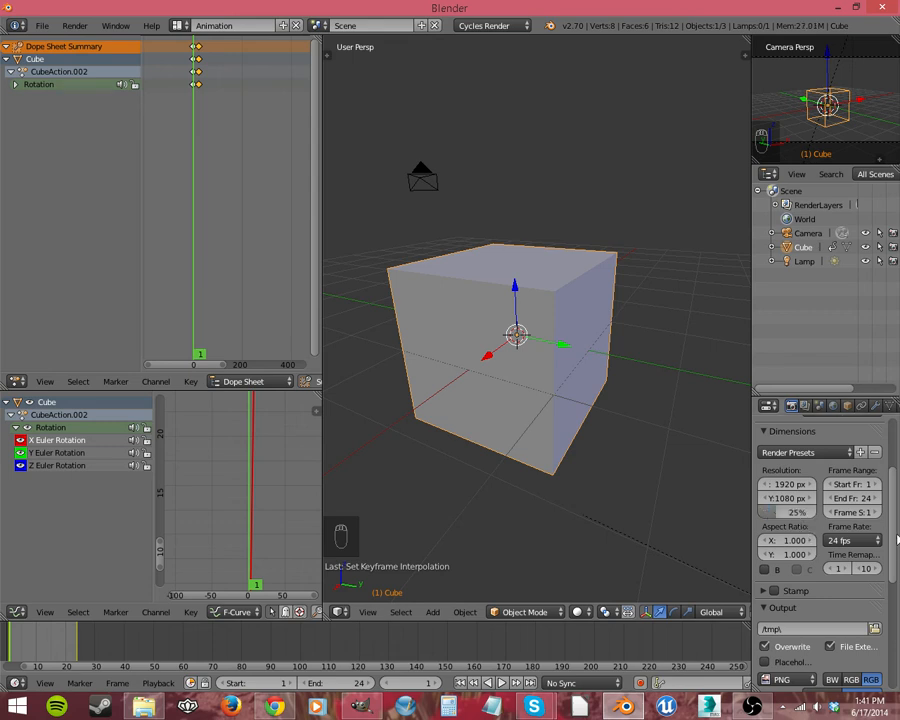
pyautogui.scroll(-1, 895, 538)
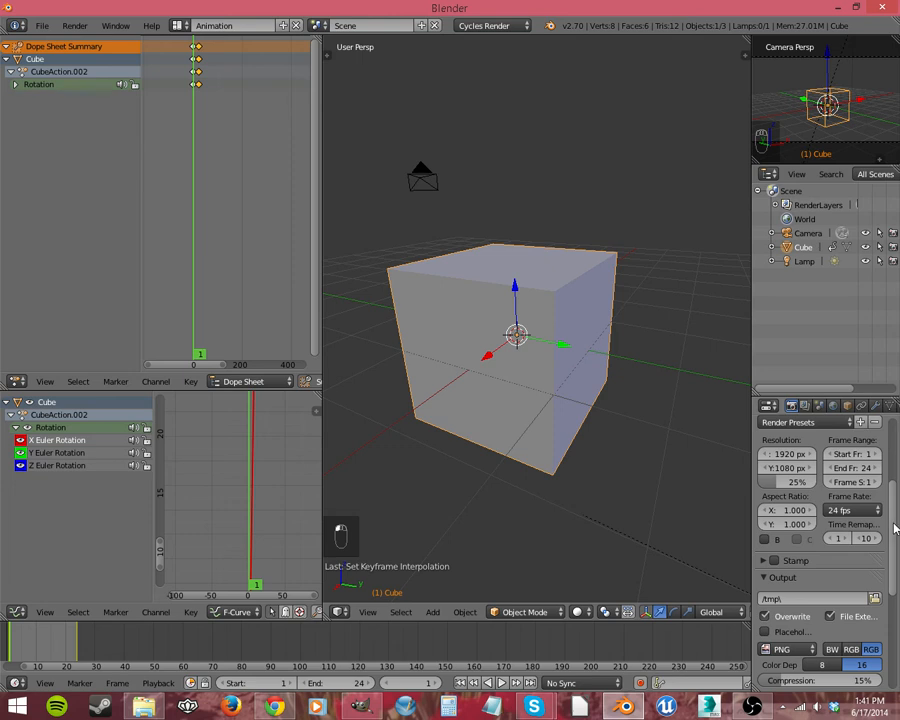
pyautogui.scroll(-3, 890, 530)
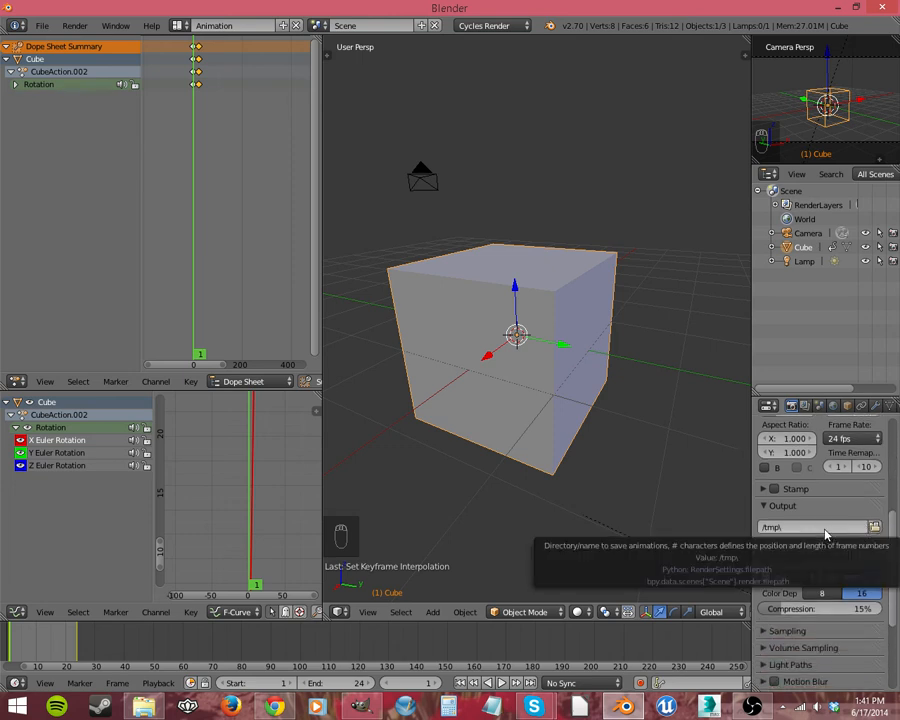
pyautogui.click(875, 527)
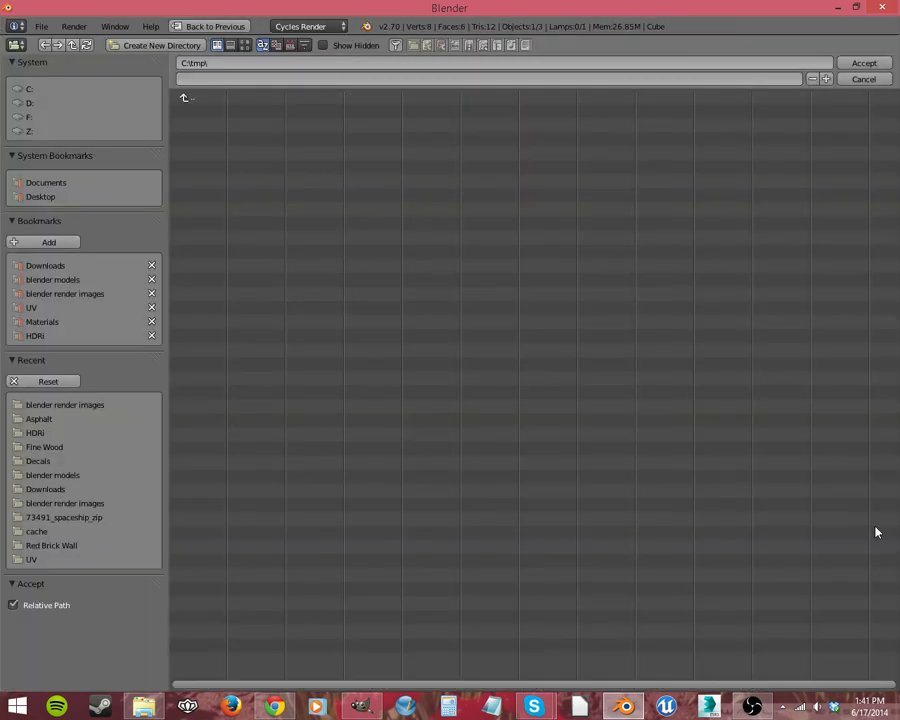
pyautogui.click(56, 294)
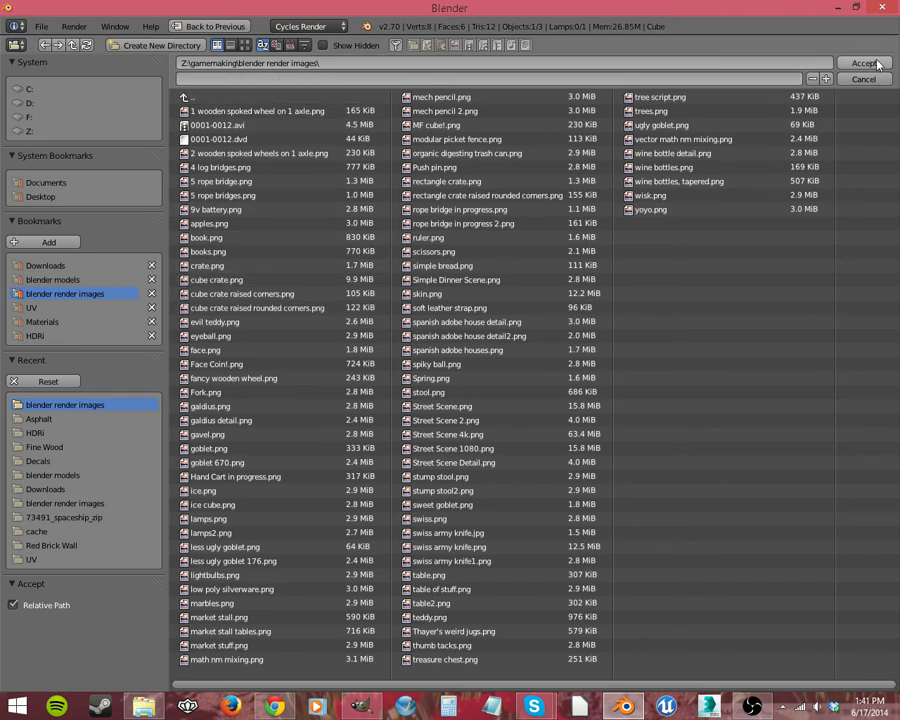
pyautogui.click(707, 82)
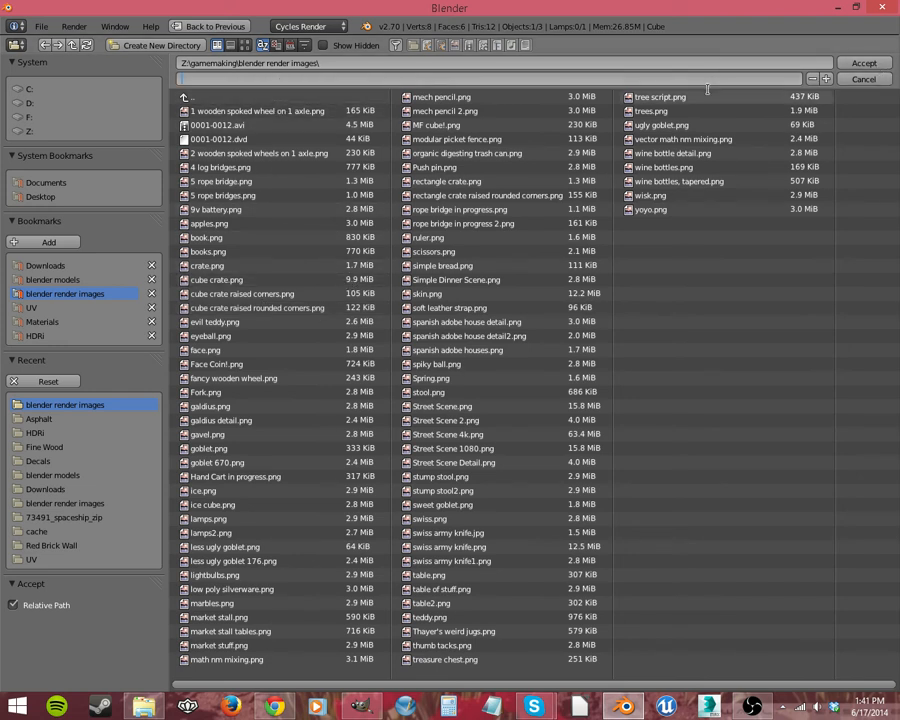
pyautogui.click(868, 68)
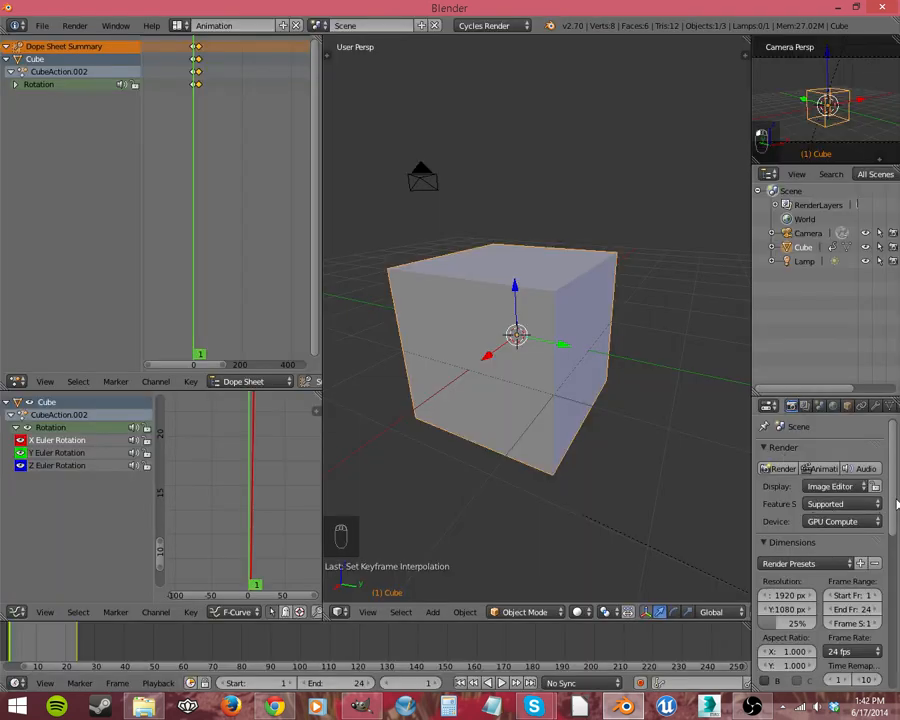
pyautogui.moveTo(897, 503); pyautogui.dragTo(897, 608)
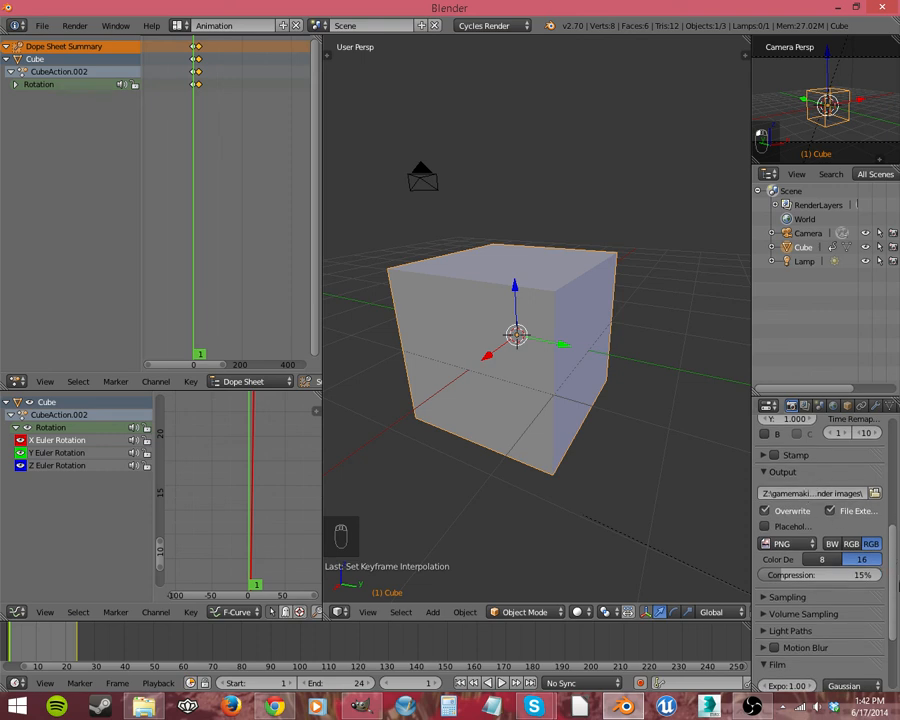
# Step: Set the render output file format to AVI Raw
pyautogui.click(772, 545)
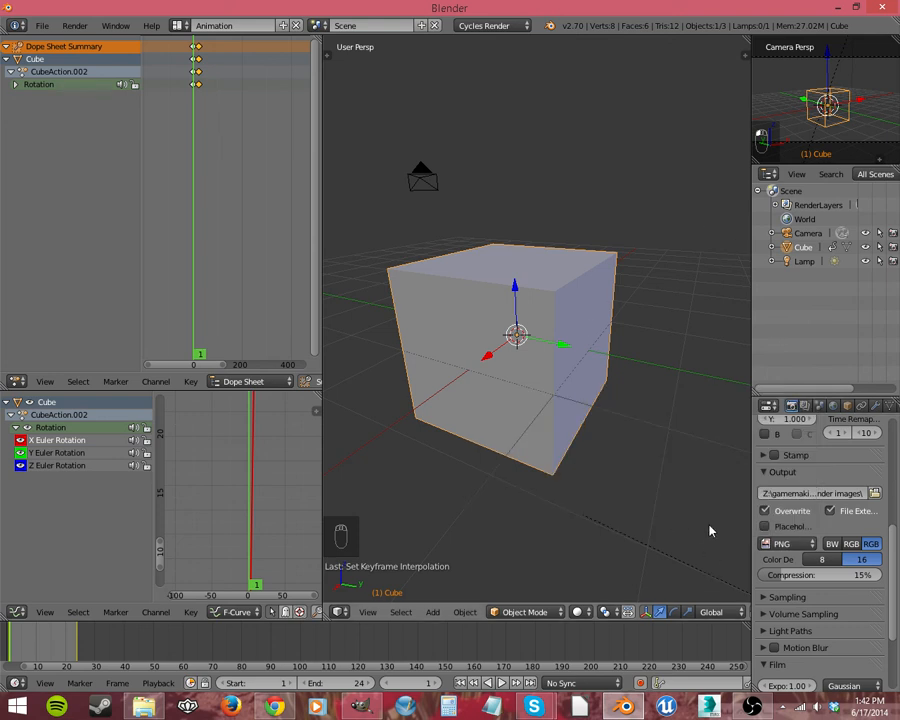
pyautogui.click(794, 548)
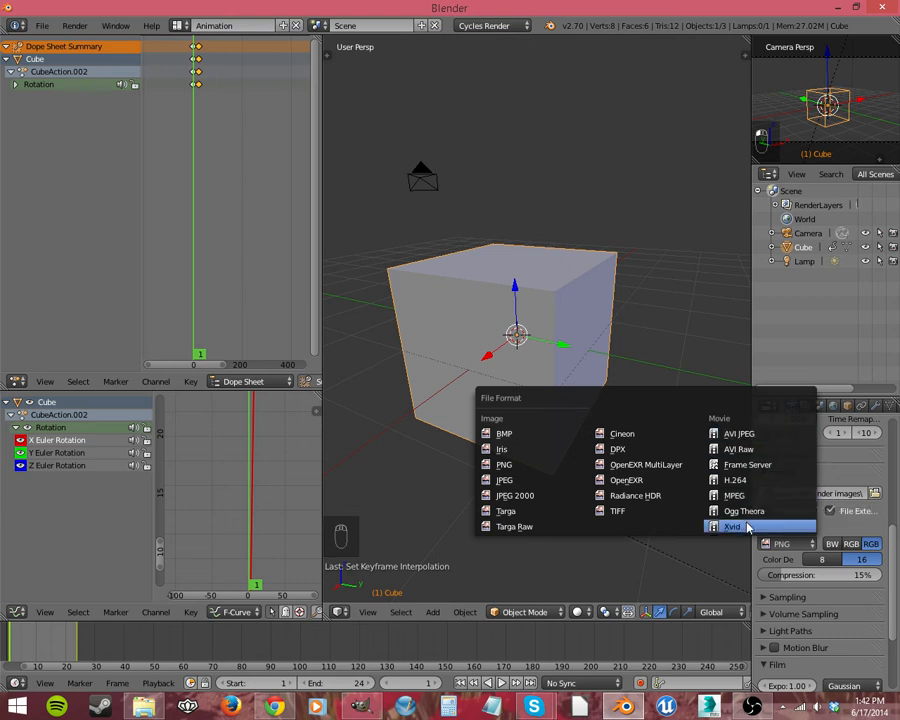
pyautogui.click(735, 452)
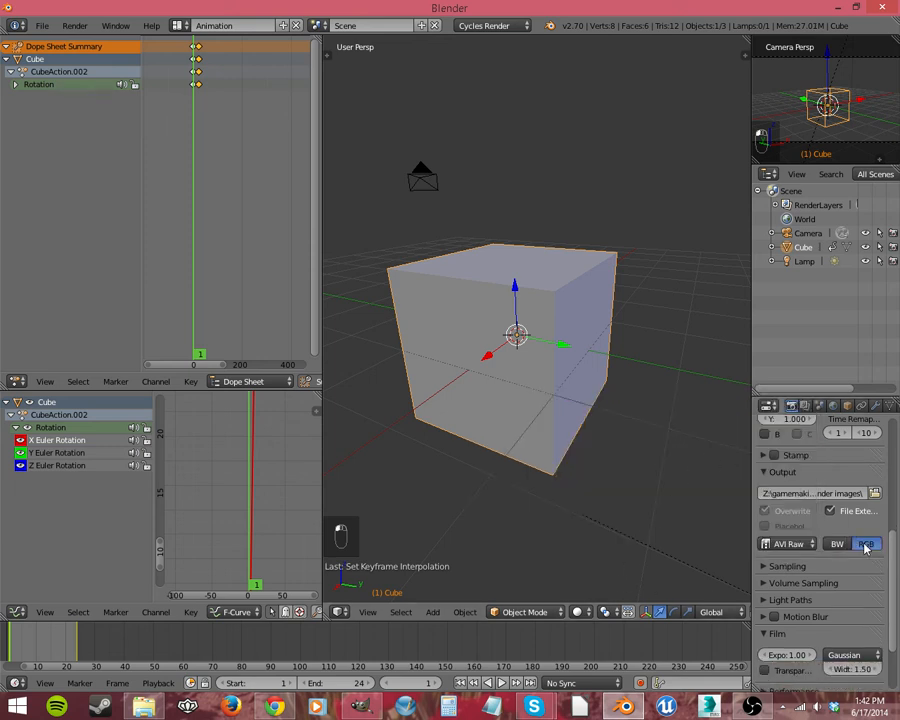
# Step: Render the full cube animation, frames 1 to 24, to the output folder
pyautogui.moveTo(896, 556); pyautogui.dragTo(898, 498)
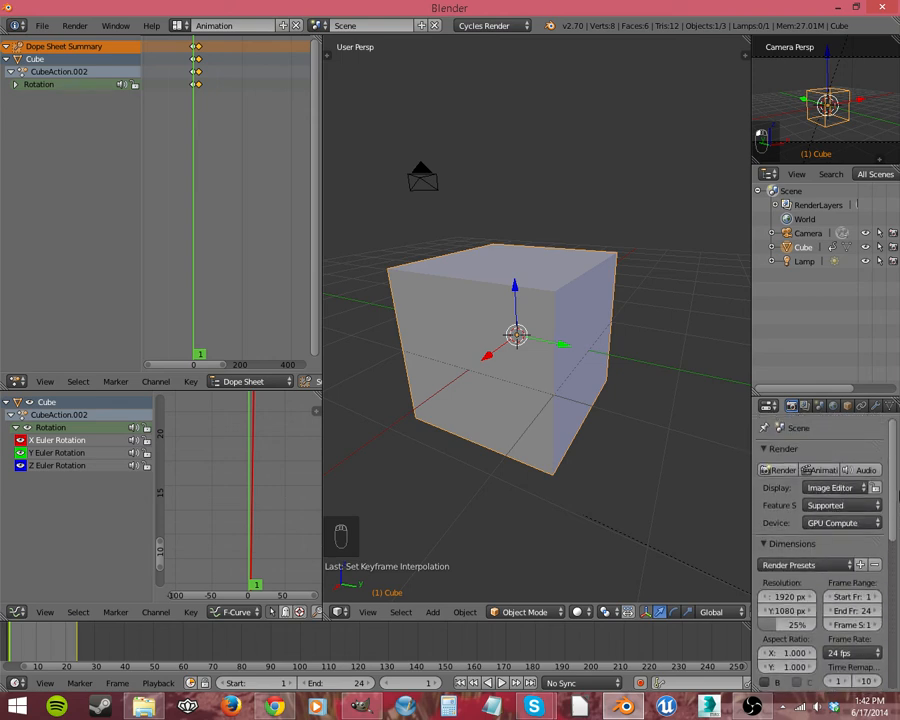
pyautogui.moveTo(790, 392); pyautogui.dragTo(833, 300)
pyautogui.click(820, 363)
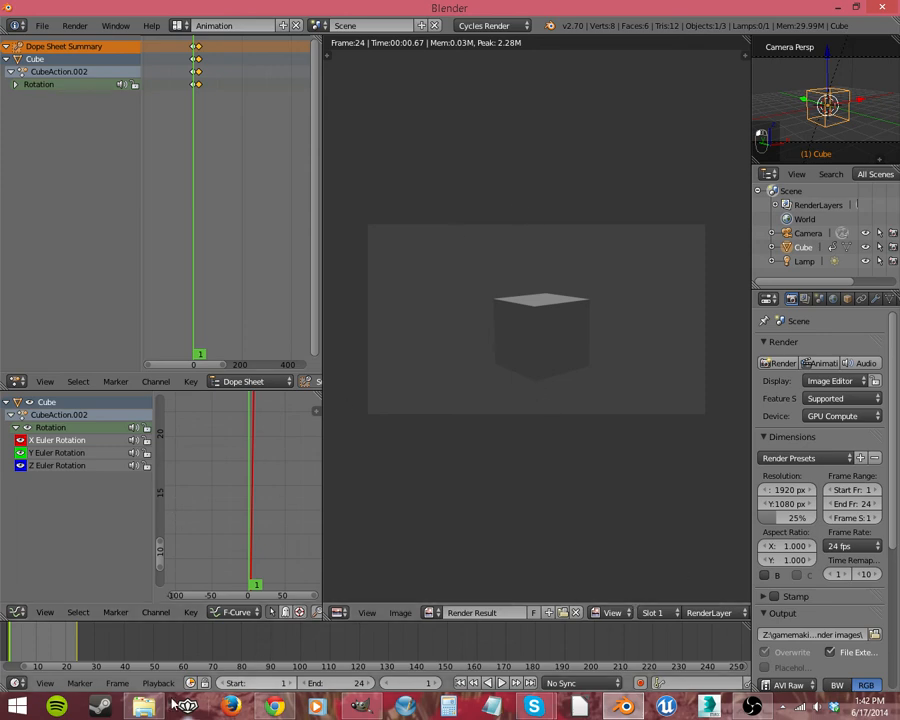
# Step: Switch to File Explorer, play the rendered 0001-0024 video from the blender render images folder, and close the player and folder
pyautogui.click(143, 706)
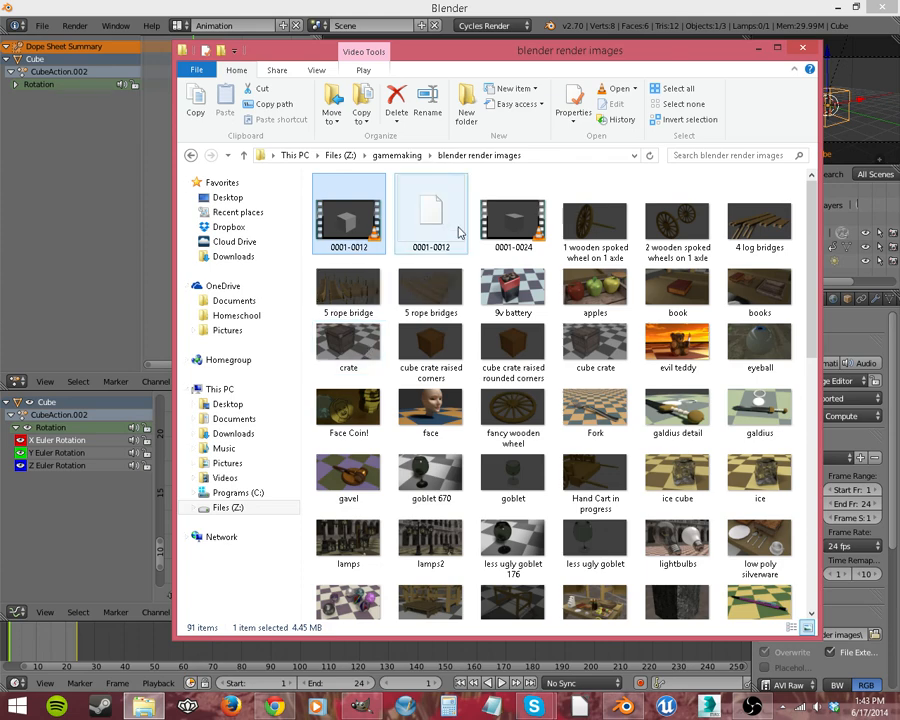
pyautogui.click(507, 228)
pyautogui.doubleClick(519, 222)
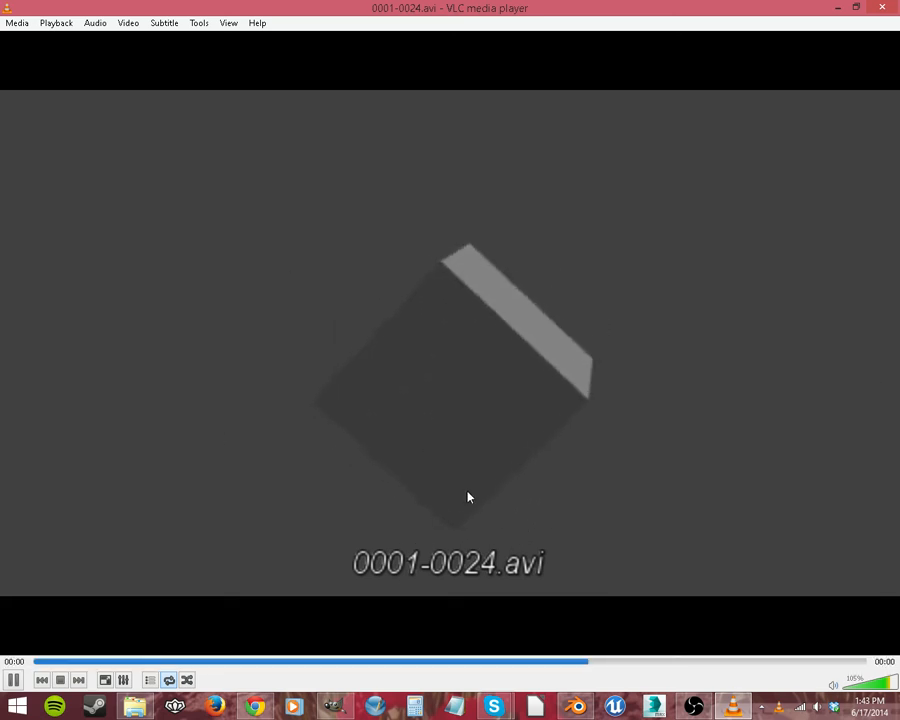
pyautogui.click(883, 14)
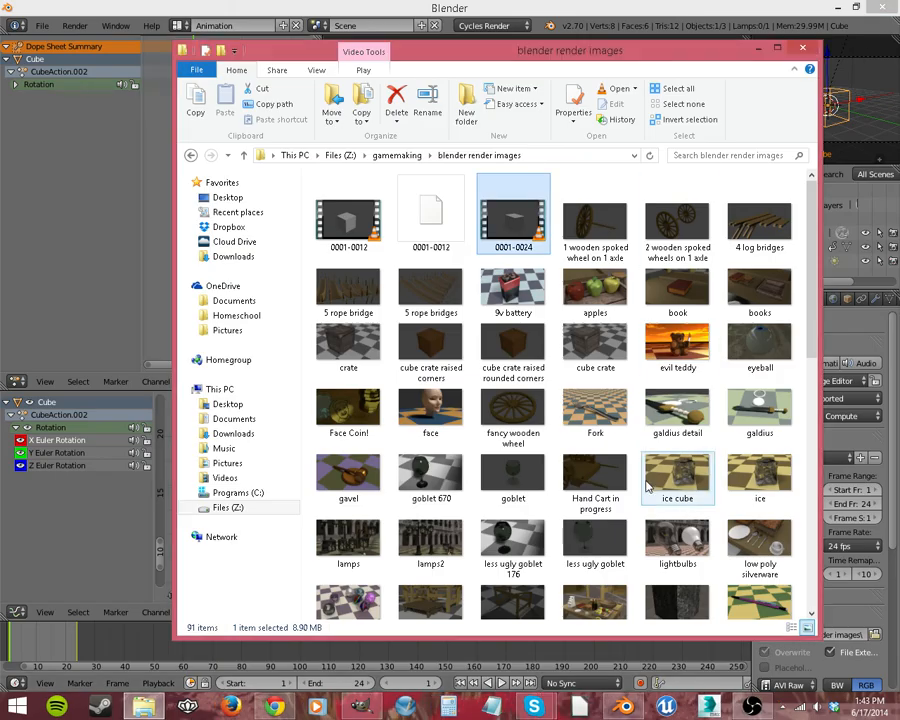
pyautogui.click(805, 27)
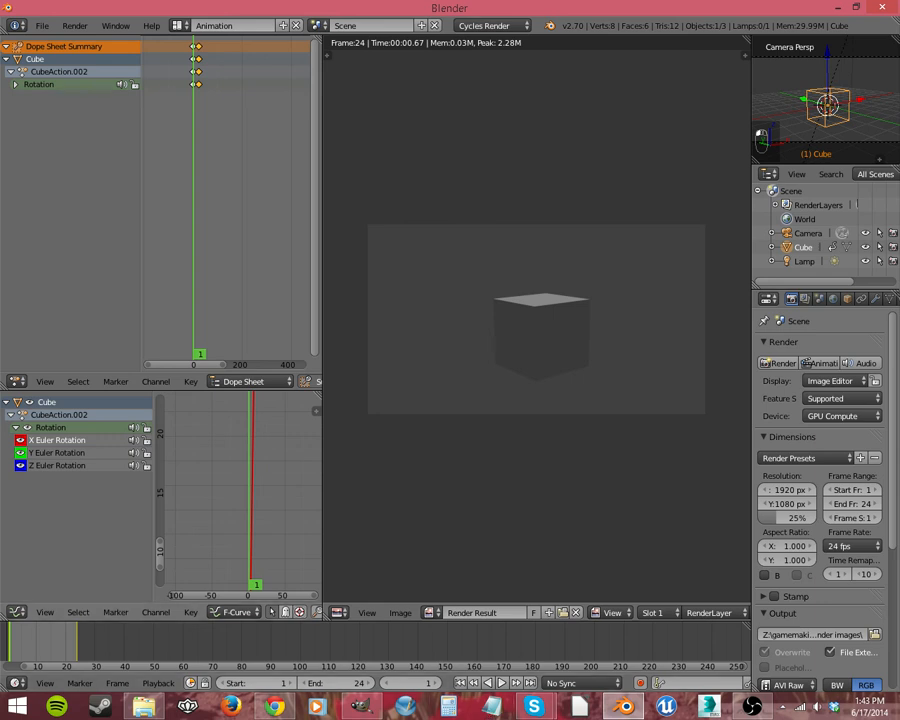
# Step: Switch to Chrome, search for gfycat and open the Gfycat website
pyautogui.click(275, 706)
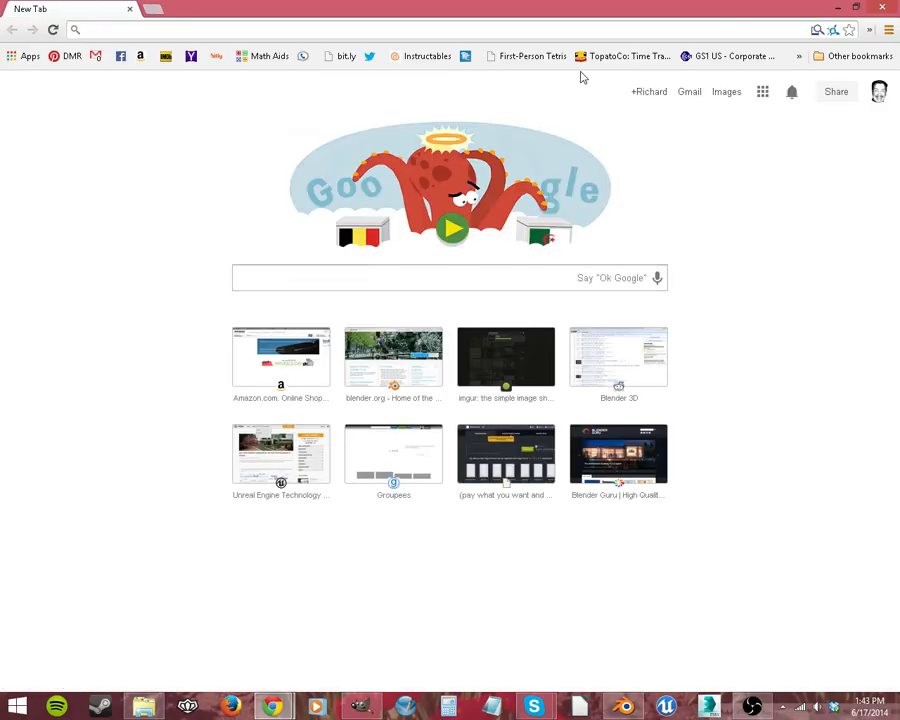
pyautogui.write('gfy')
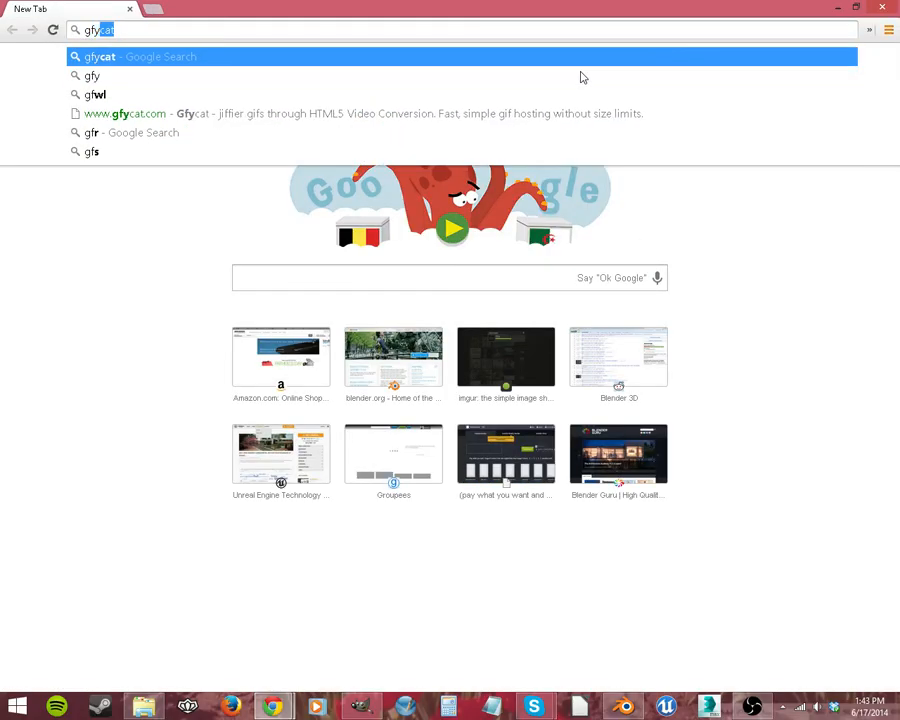
pyautogui.press('Return')
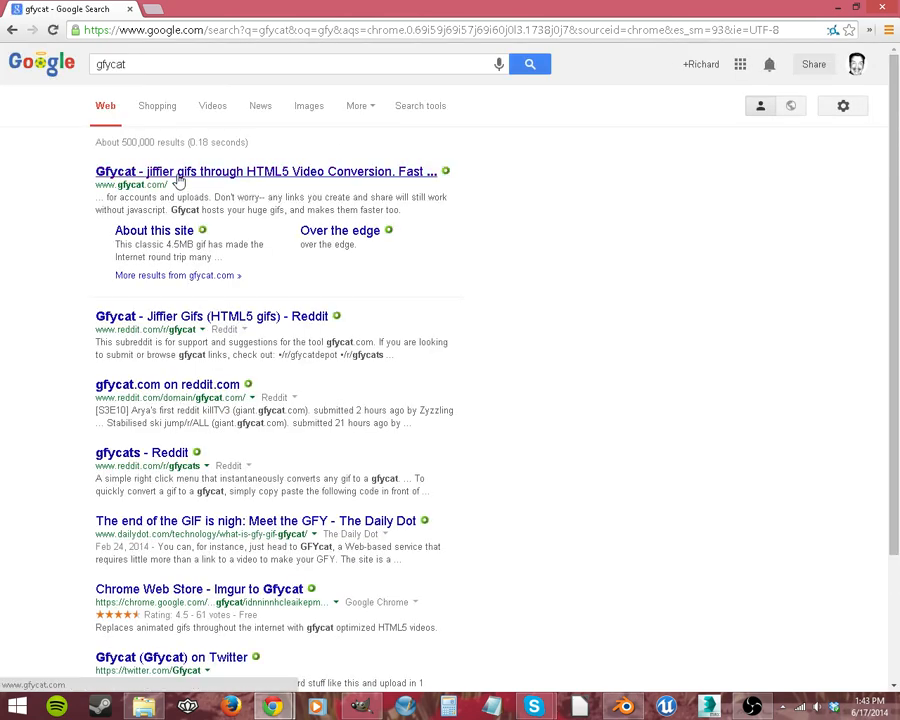
pyautogui.click(237, 175)
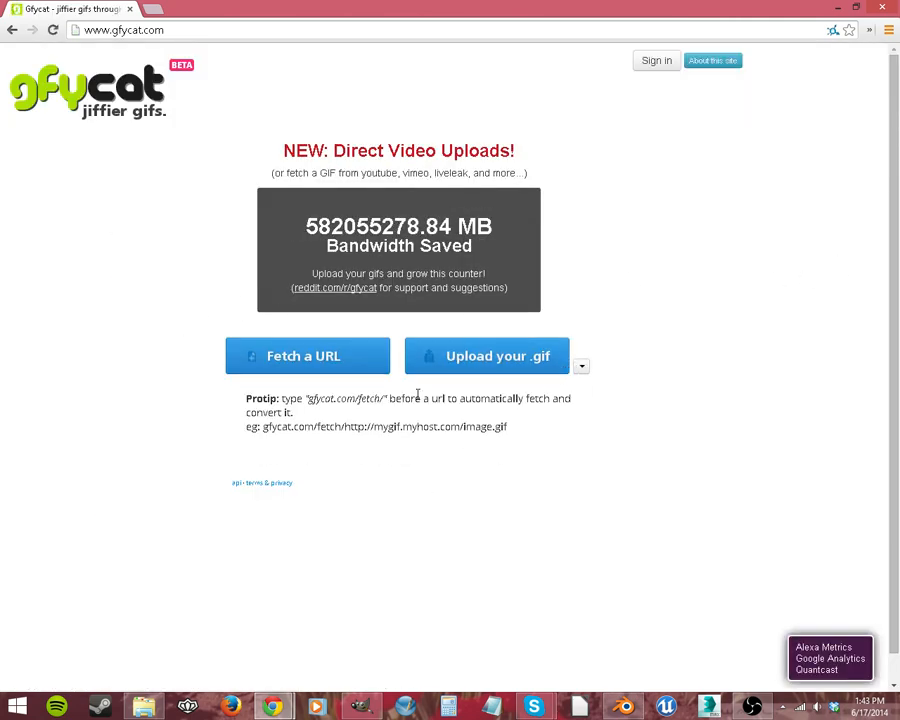
# Step: Upload the rendered cube animation video to Gfycat
pyautogui.click(551, 376)
pyautogui.moveTo(322, 14); pyautogui.dragTo(362, 139)
pyautogui.doubleClick(365, 262)
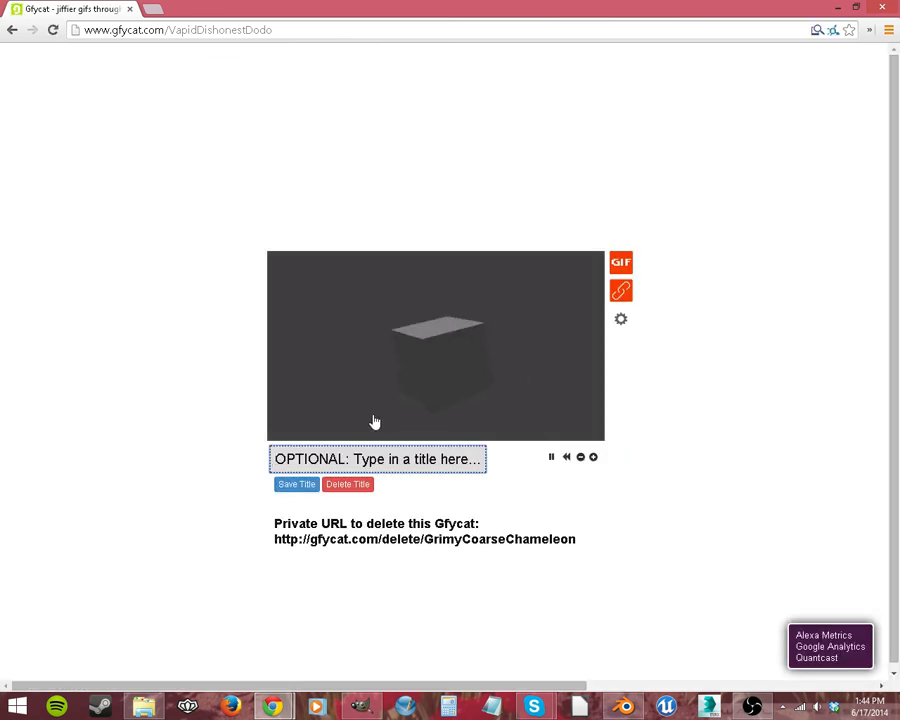
# Step: Title the uploaded clip "Example Animation" and save the title
pyautogui.click(275, 458)
pyautogui.write('E')
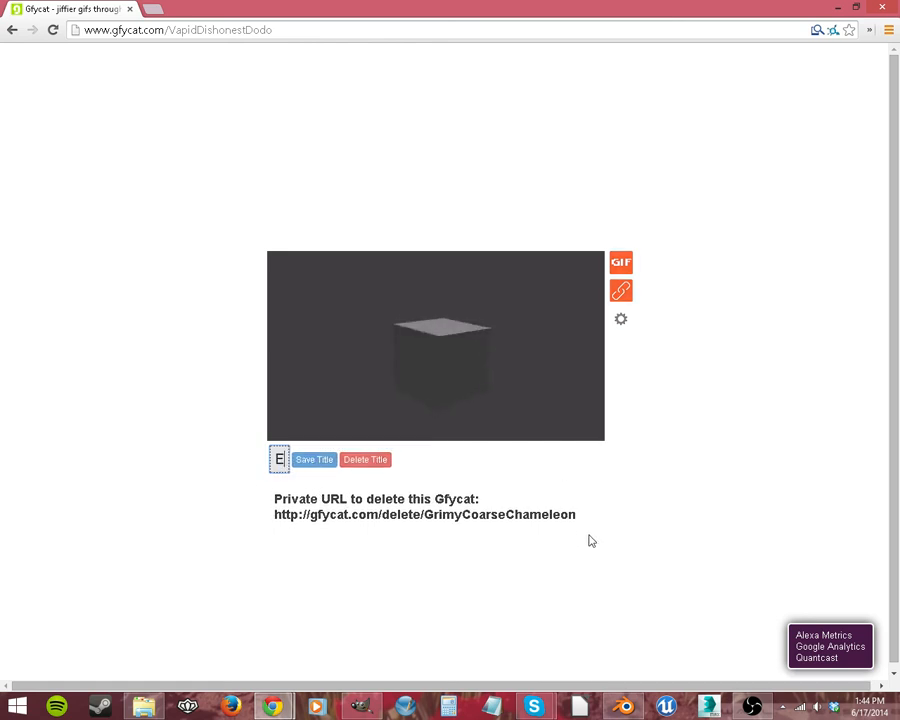
pyautogui.write('xample ')
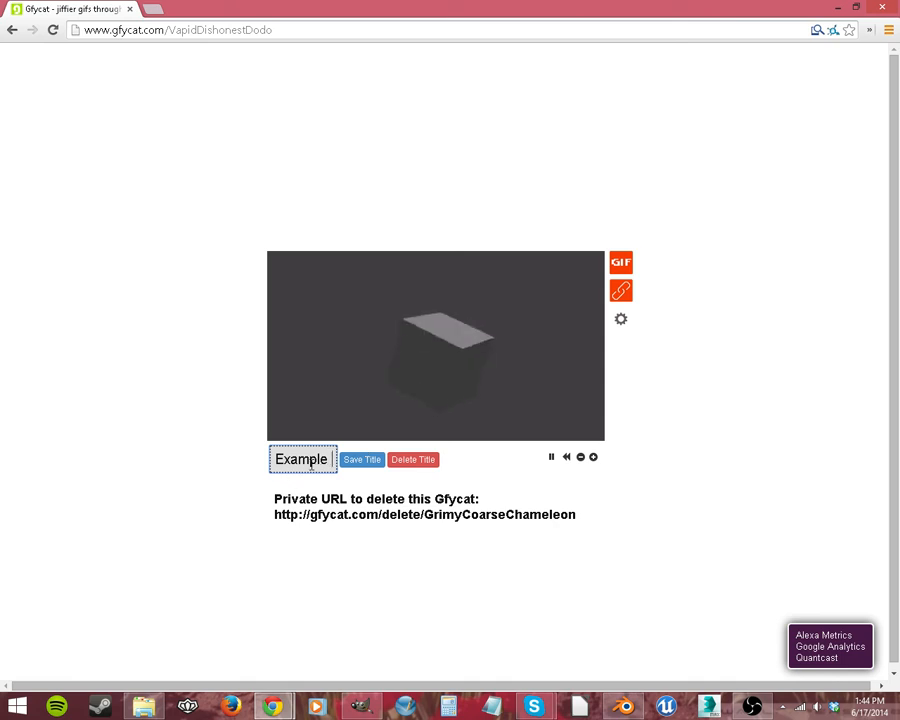
pyautogui.write('Animation')
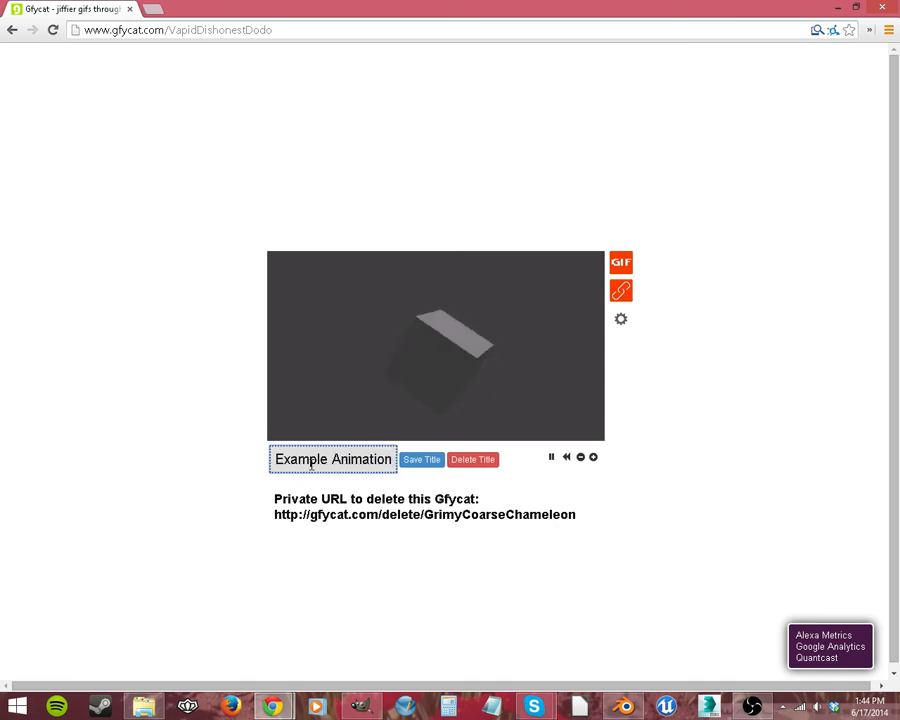
pyautogui.click(407, 460)
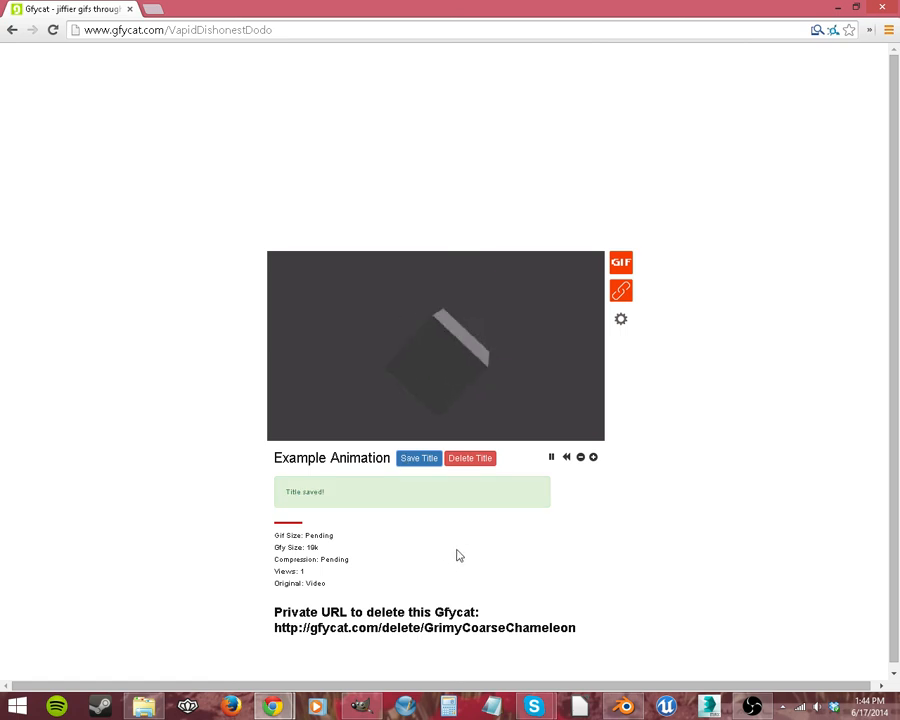
# Step: Select the uploaded clip's web address for sharing and switch back to Blender
pyautogui.click(620, 263)
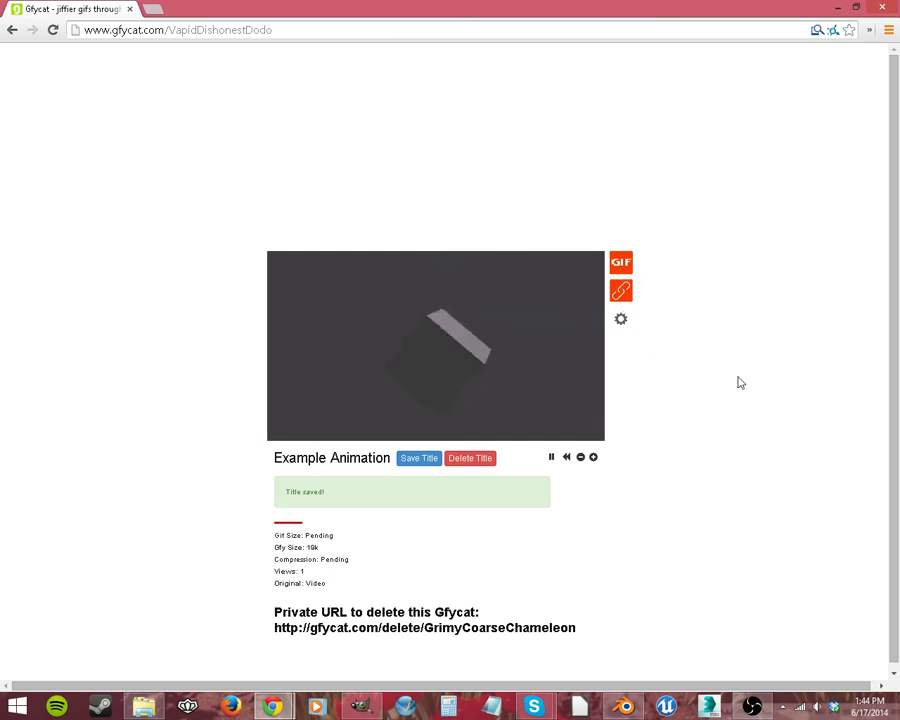
pyautogui.click(331, 31)
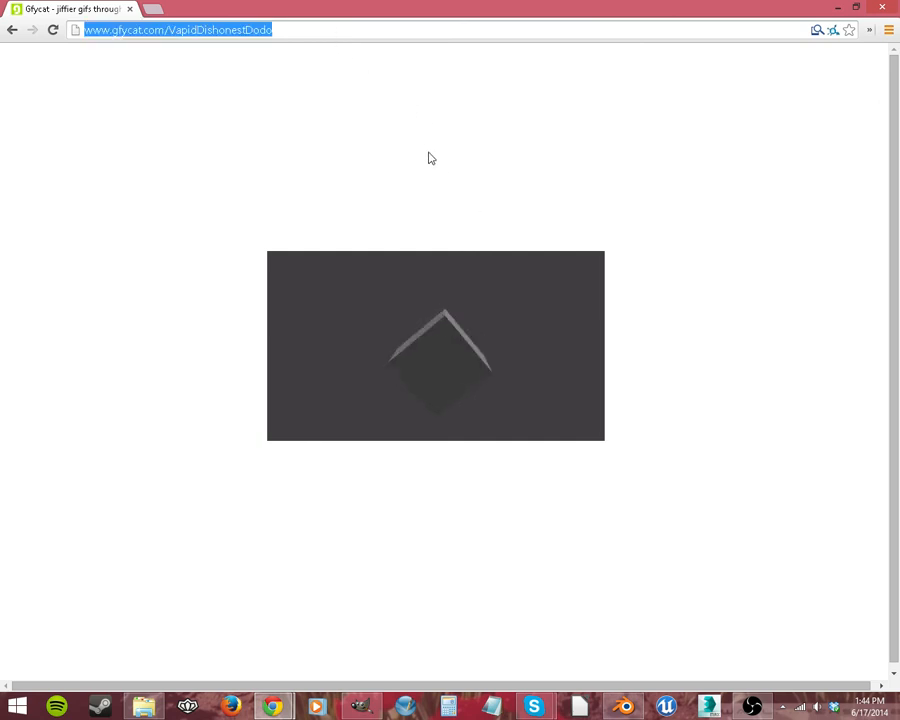
pyautogui.moveTo(563, 4); pyautogui.dragTo(0, 10)
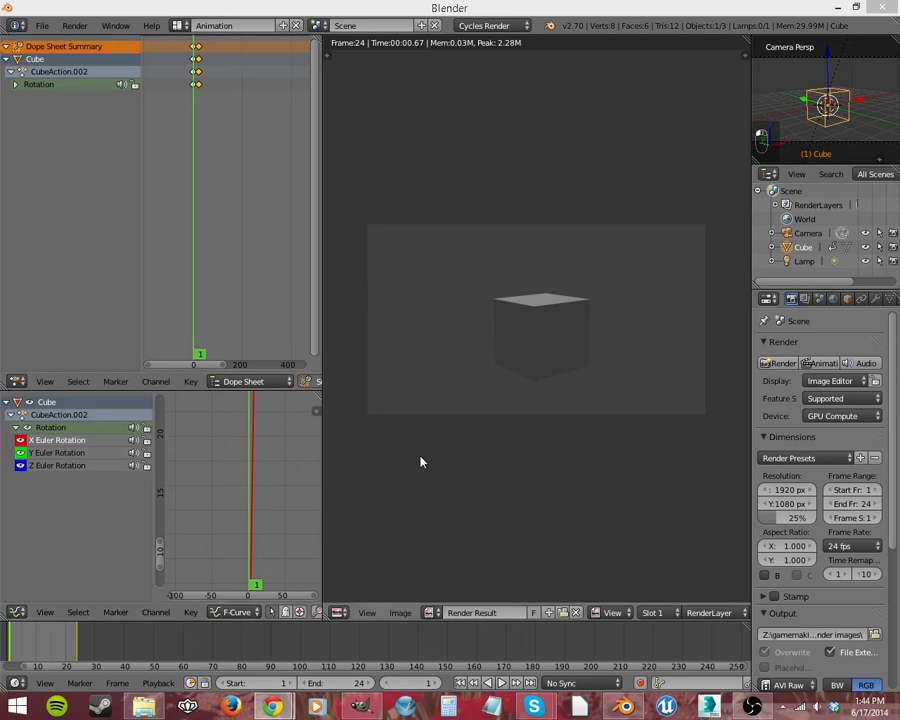
pyautogui.click(459, 288)
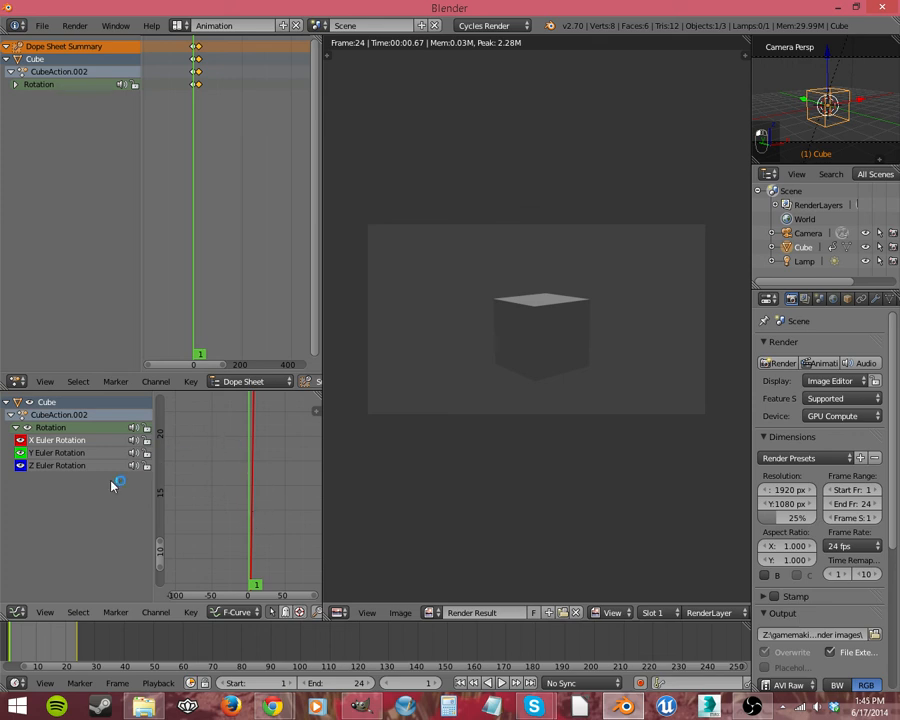
# Step: Select the Z Euler Rotation channel of the cube in the Graph Editor
pyautogui.click(84, 466)
pyautogui.click(68, 478)
pyautogui.click(69, 455)
pyautogui.click(71, 465)
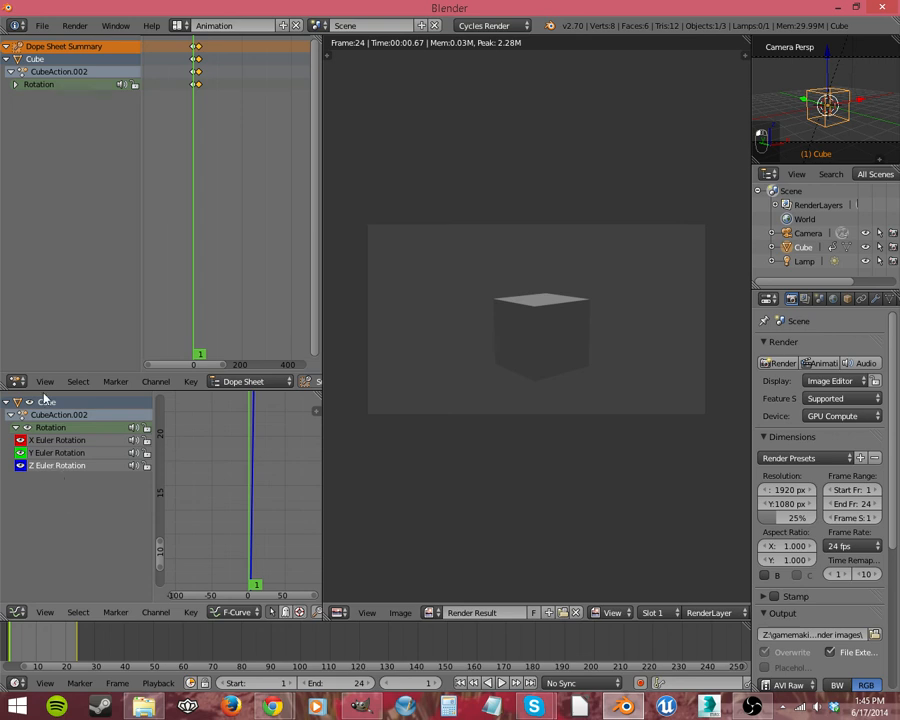